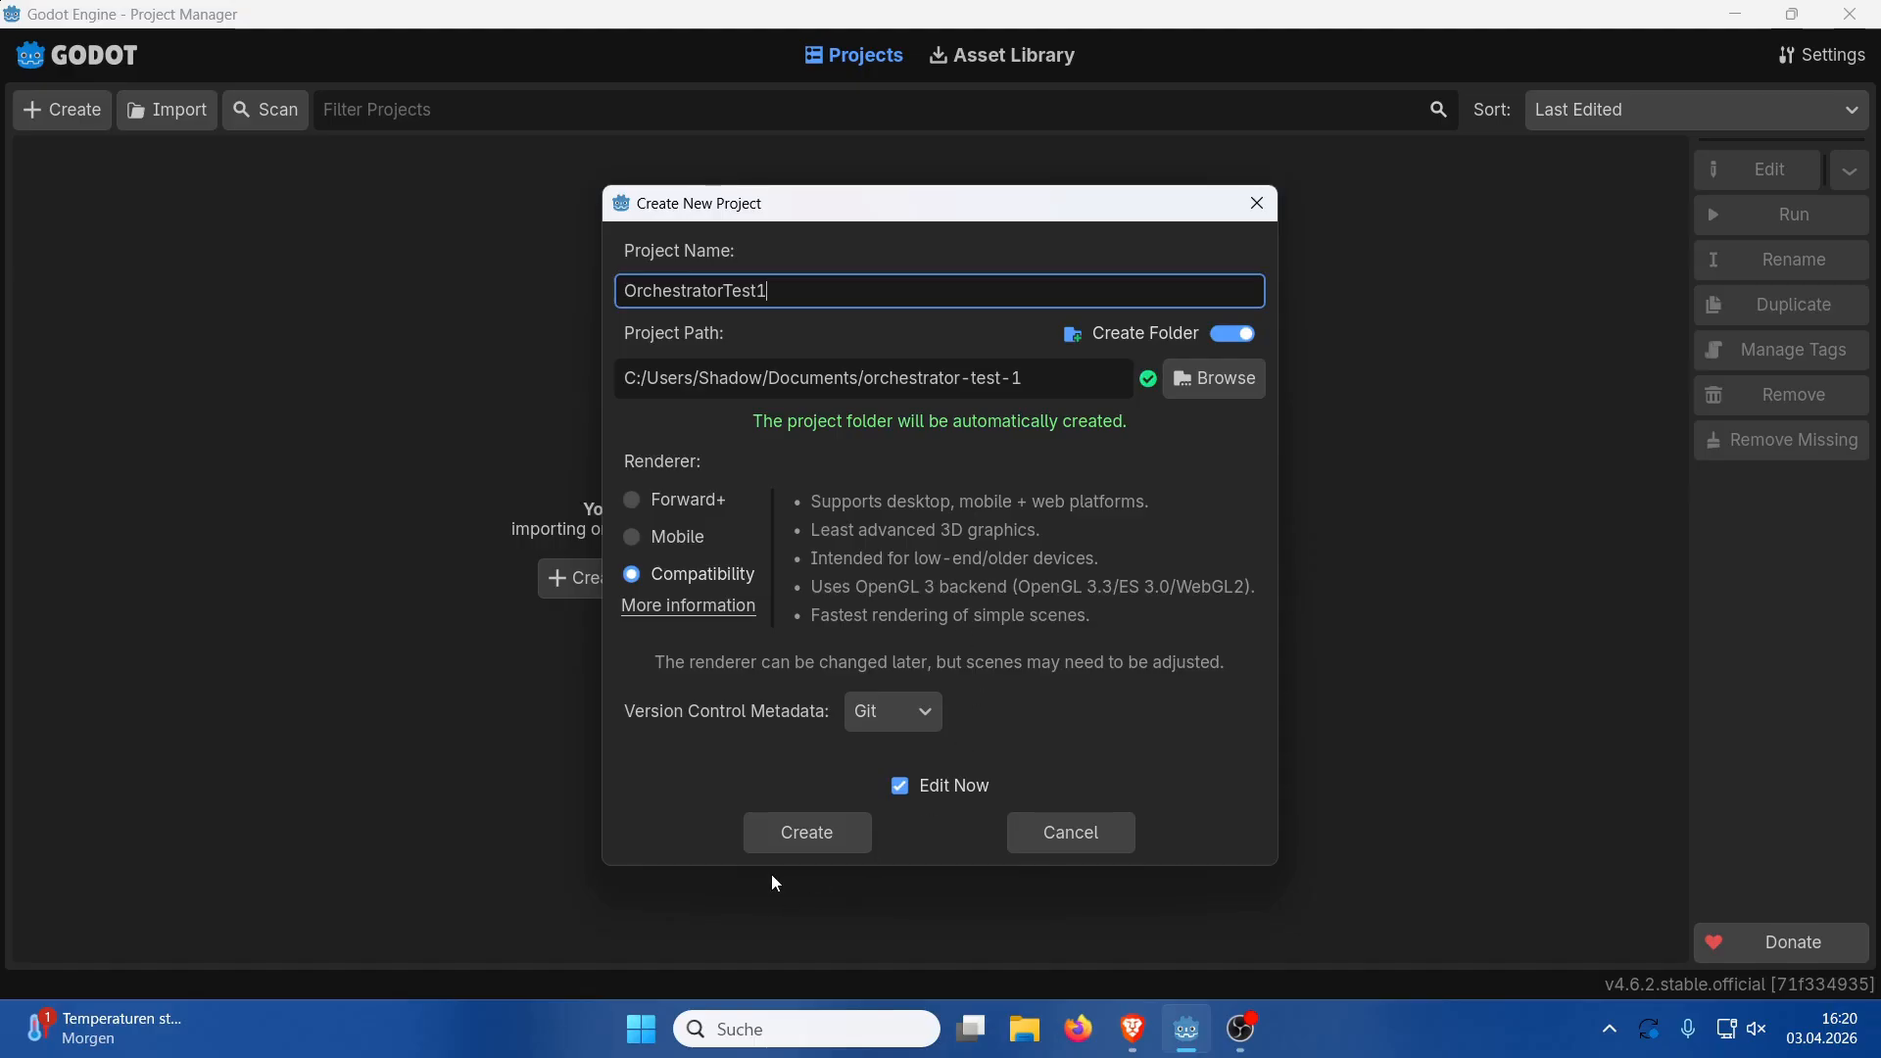
Create the OrchestratorTest1 project with the Compatibility renderer and search its asset library for "orches"
left_click(815, 832)
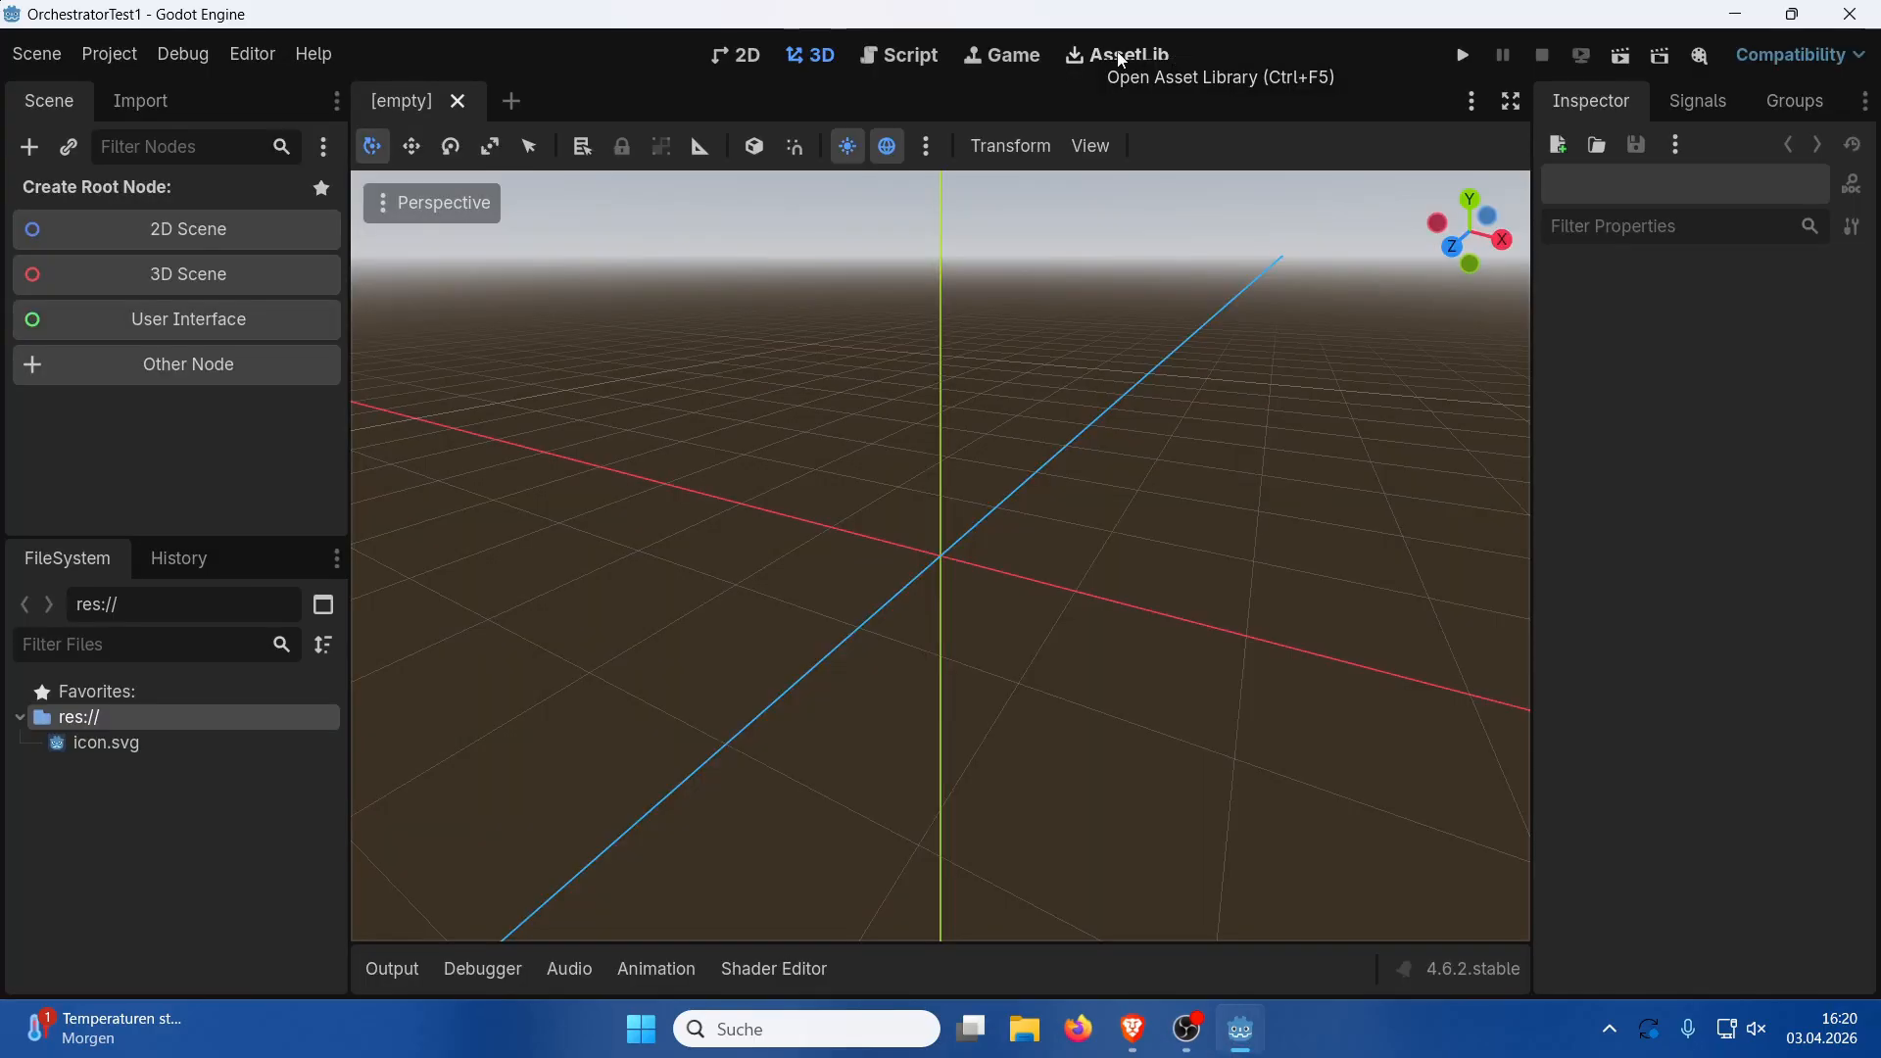
left_click(1122, 60)
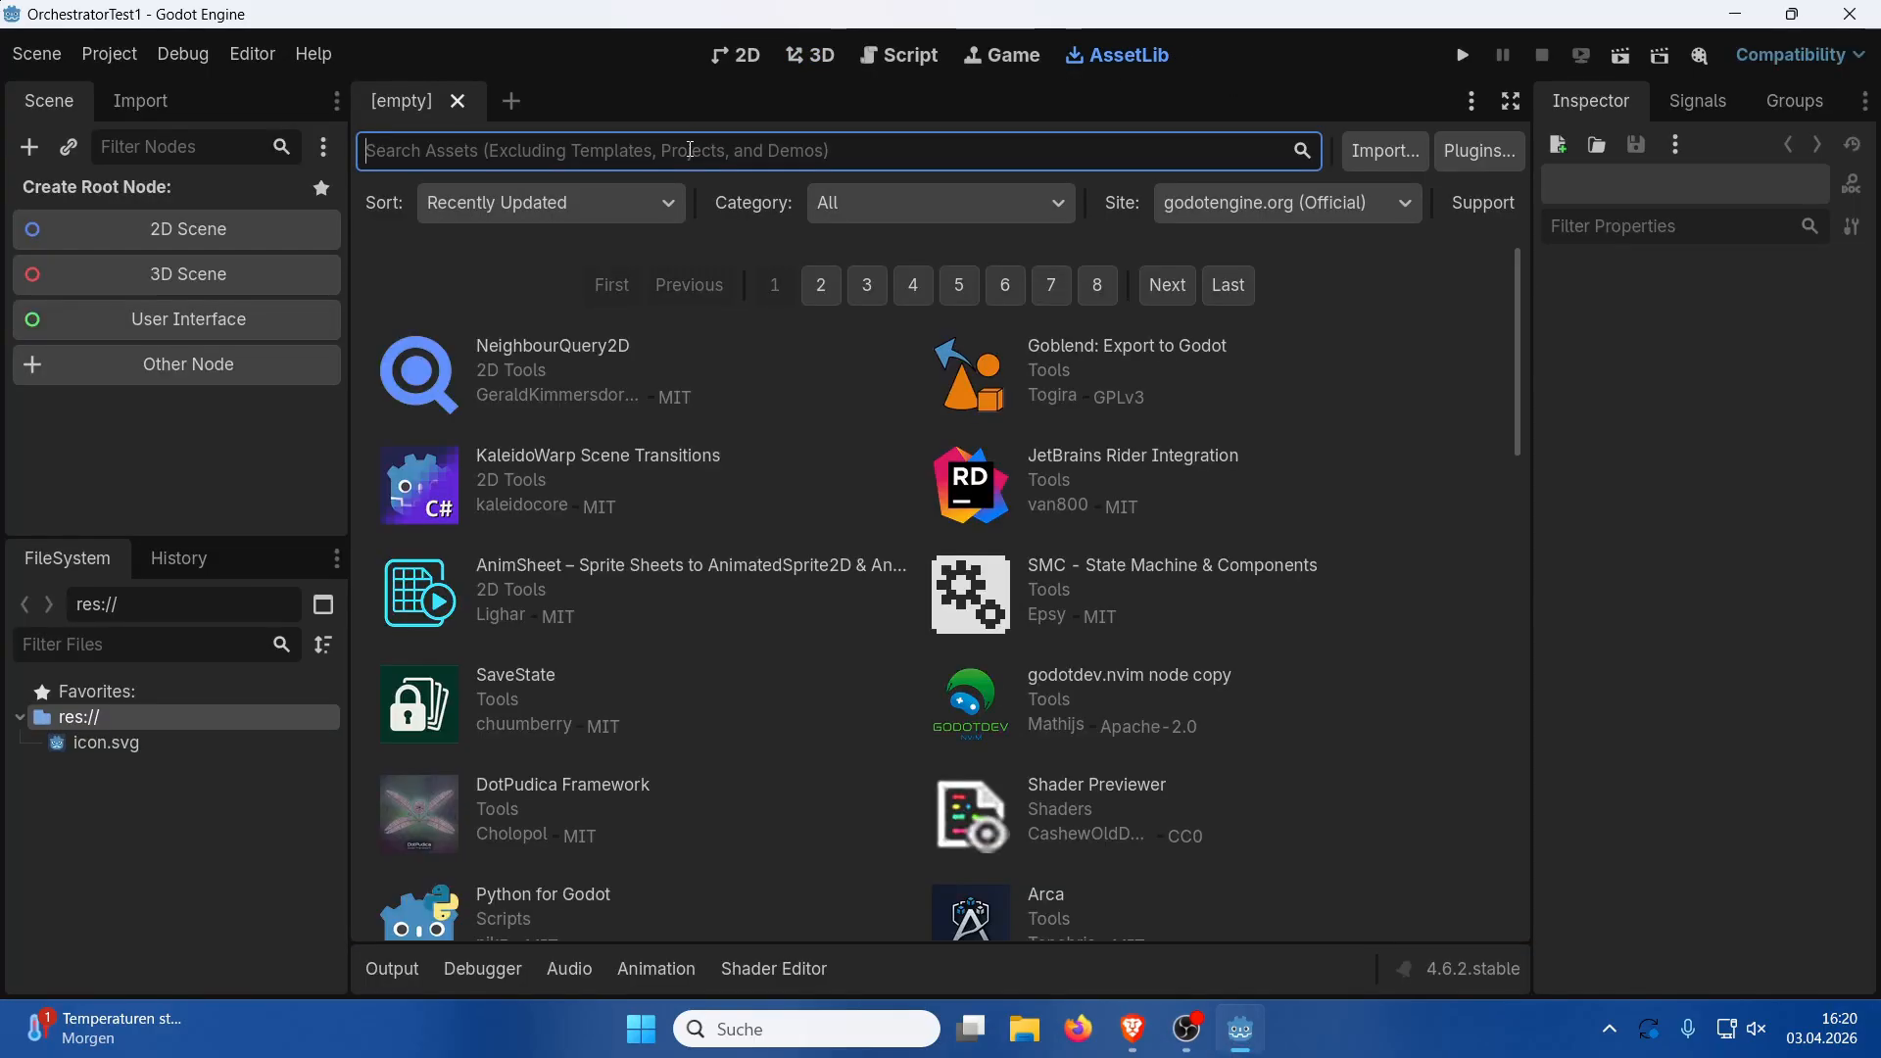
type("or")
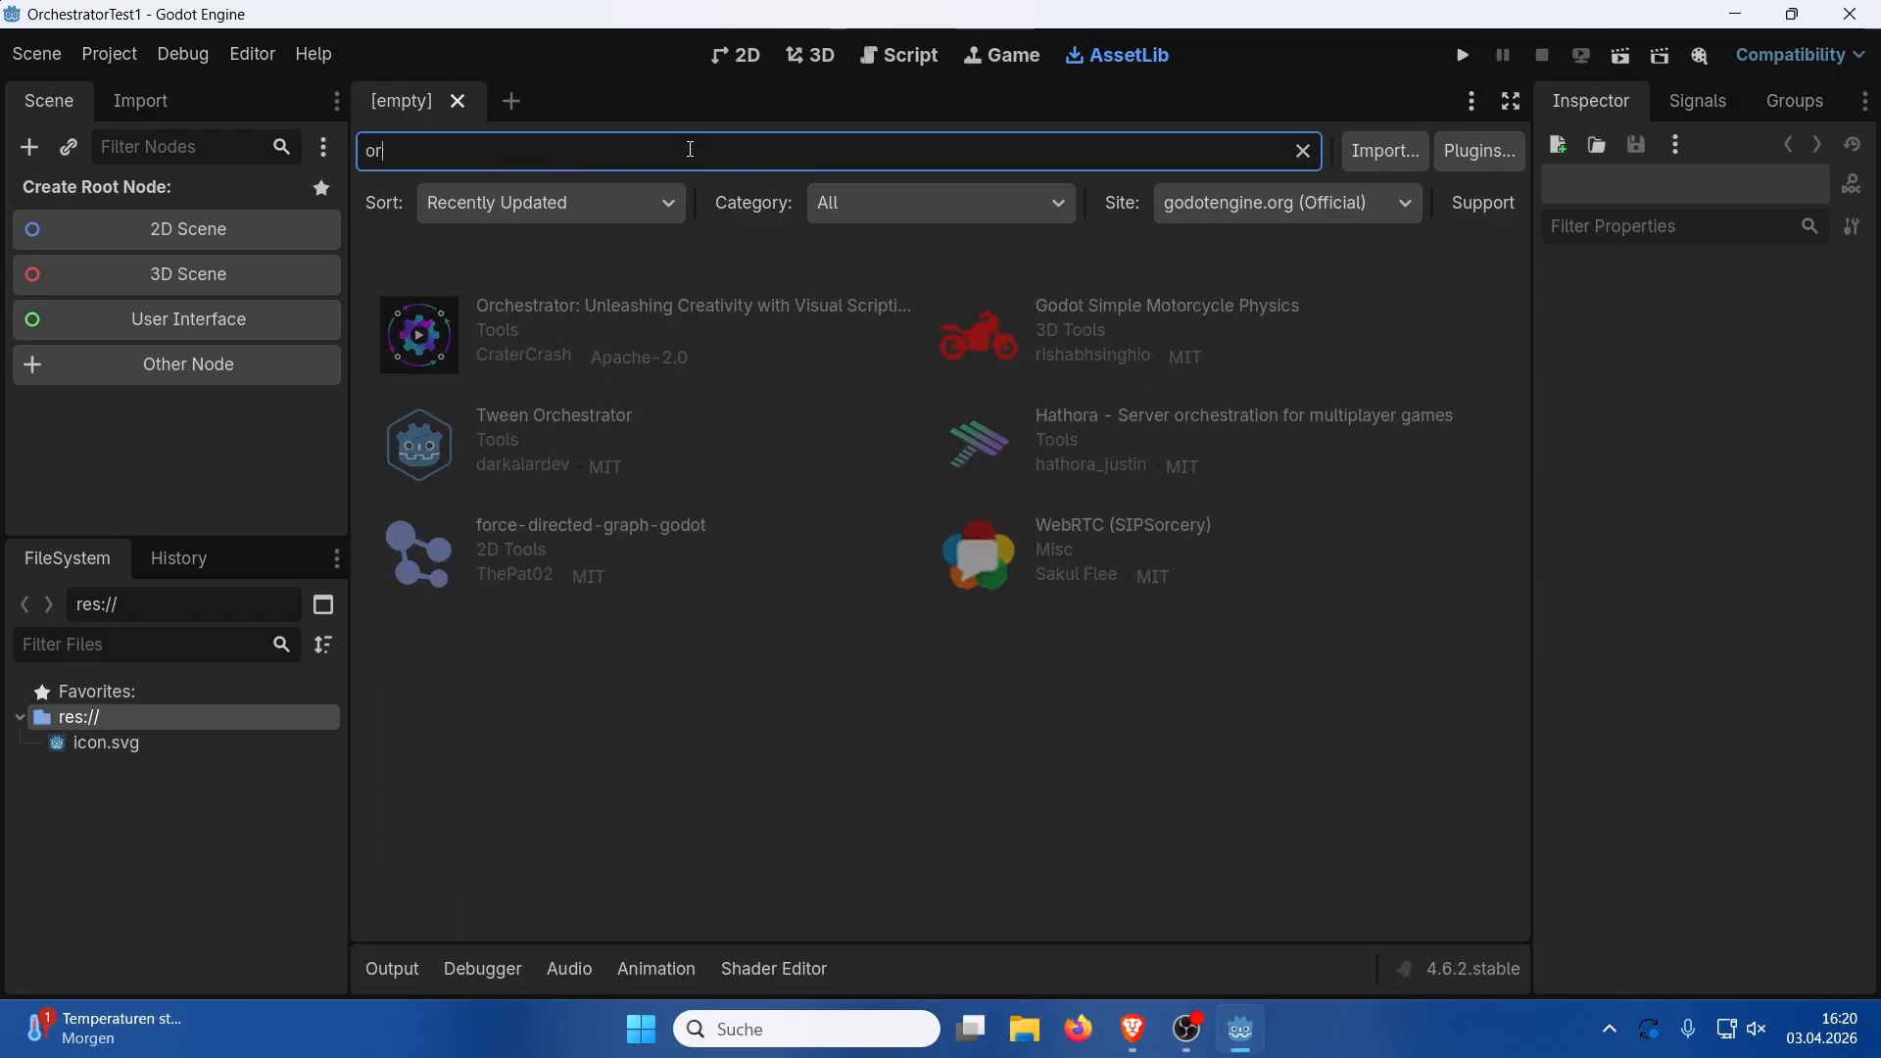
type("ches")
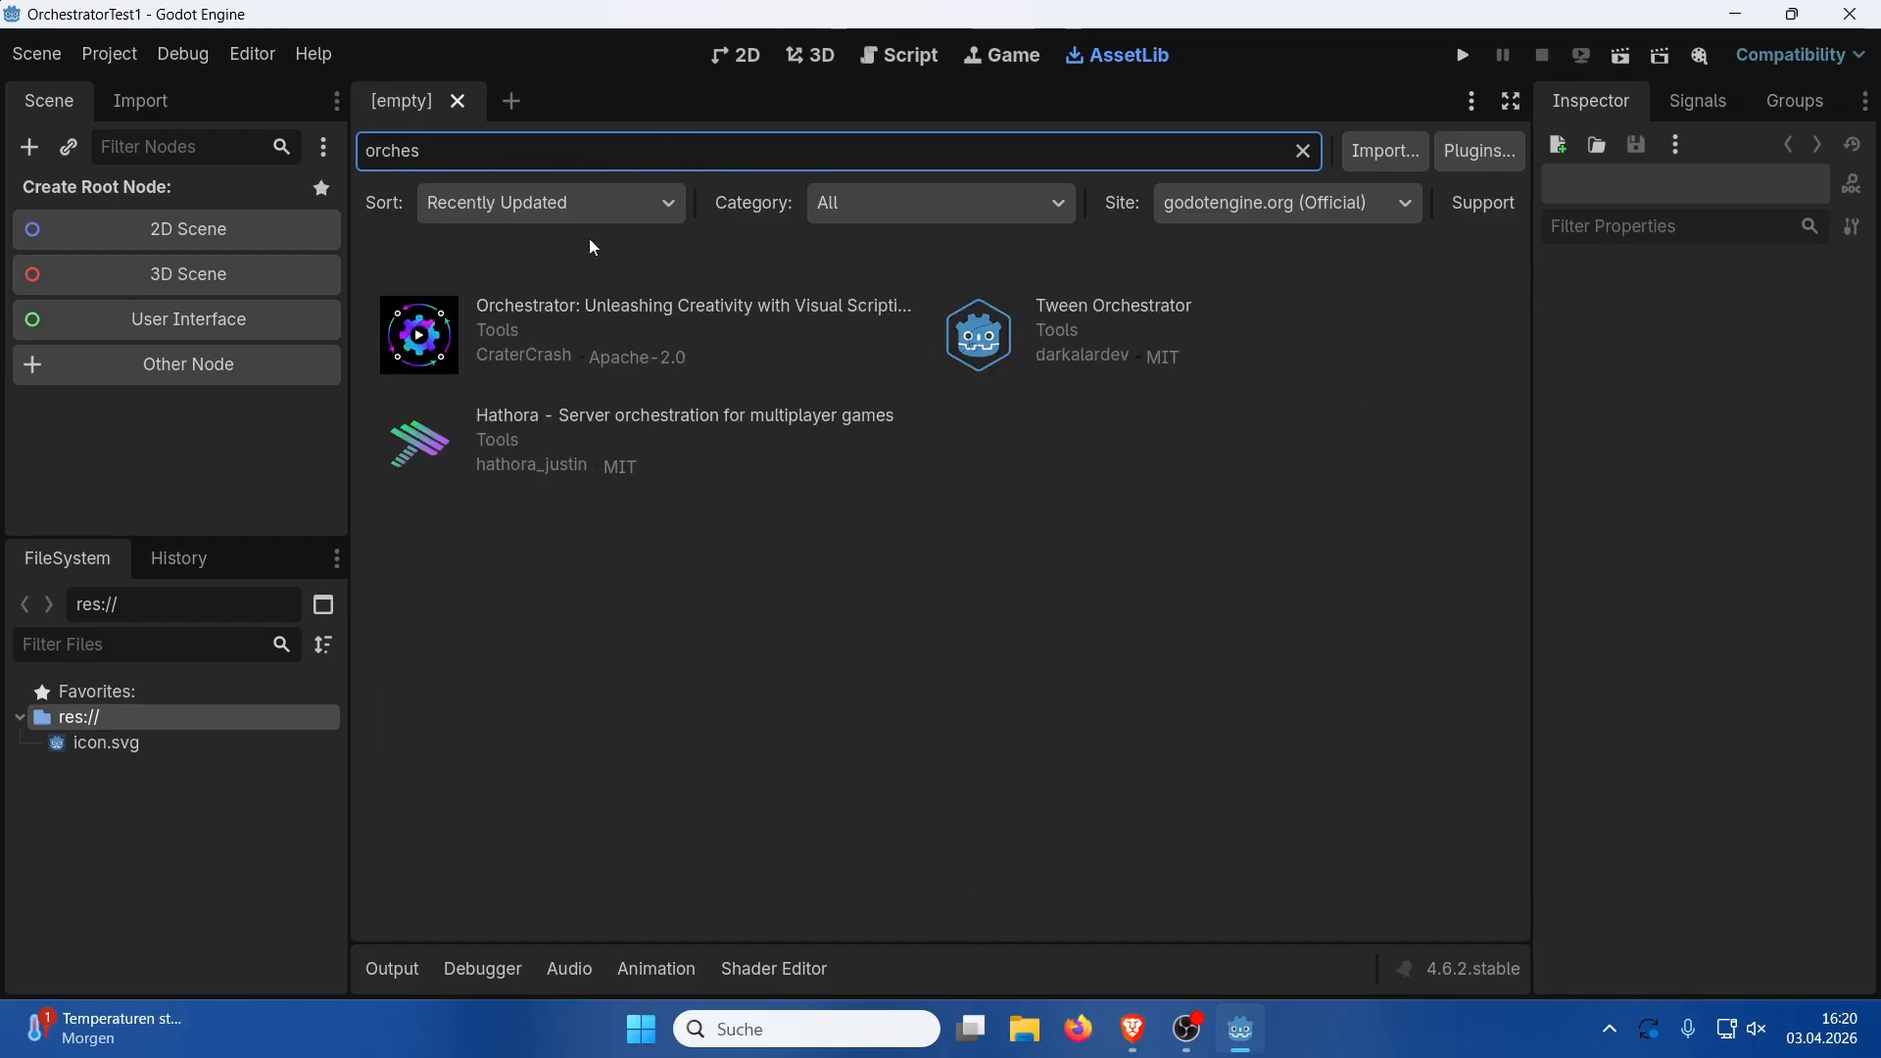
Try to download the Orchestrator visual scripting plug-in from the asset library
left_click(450, 329)
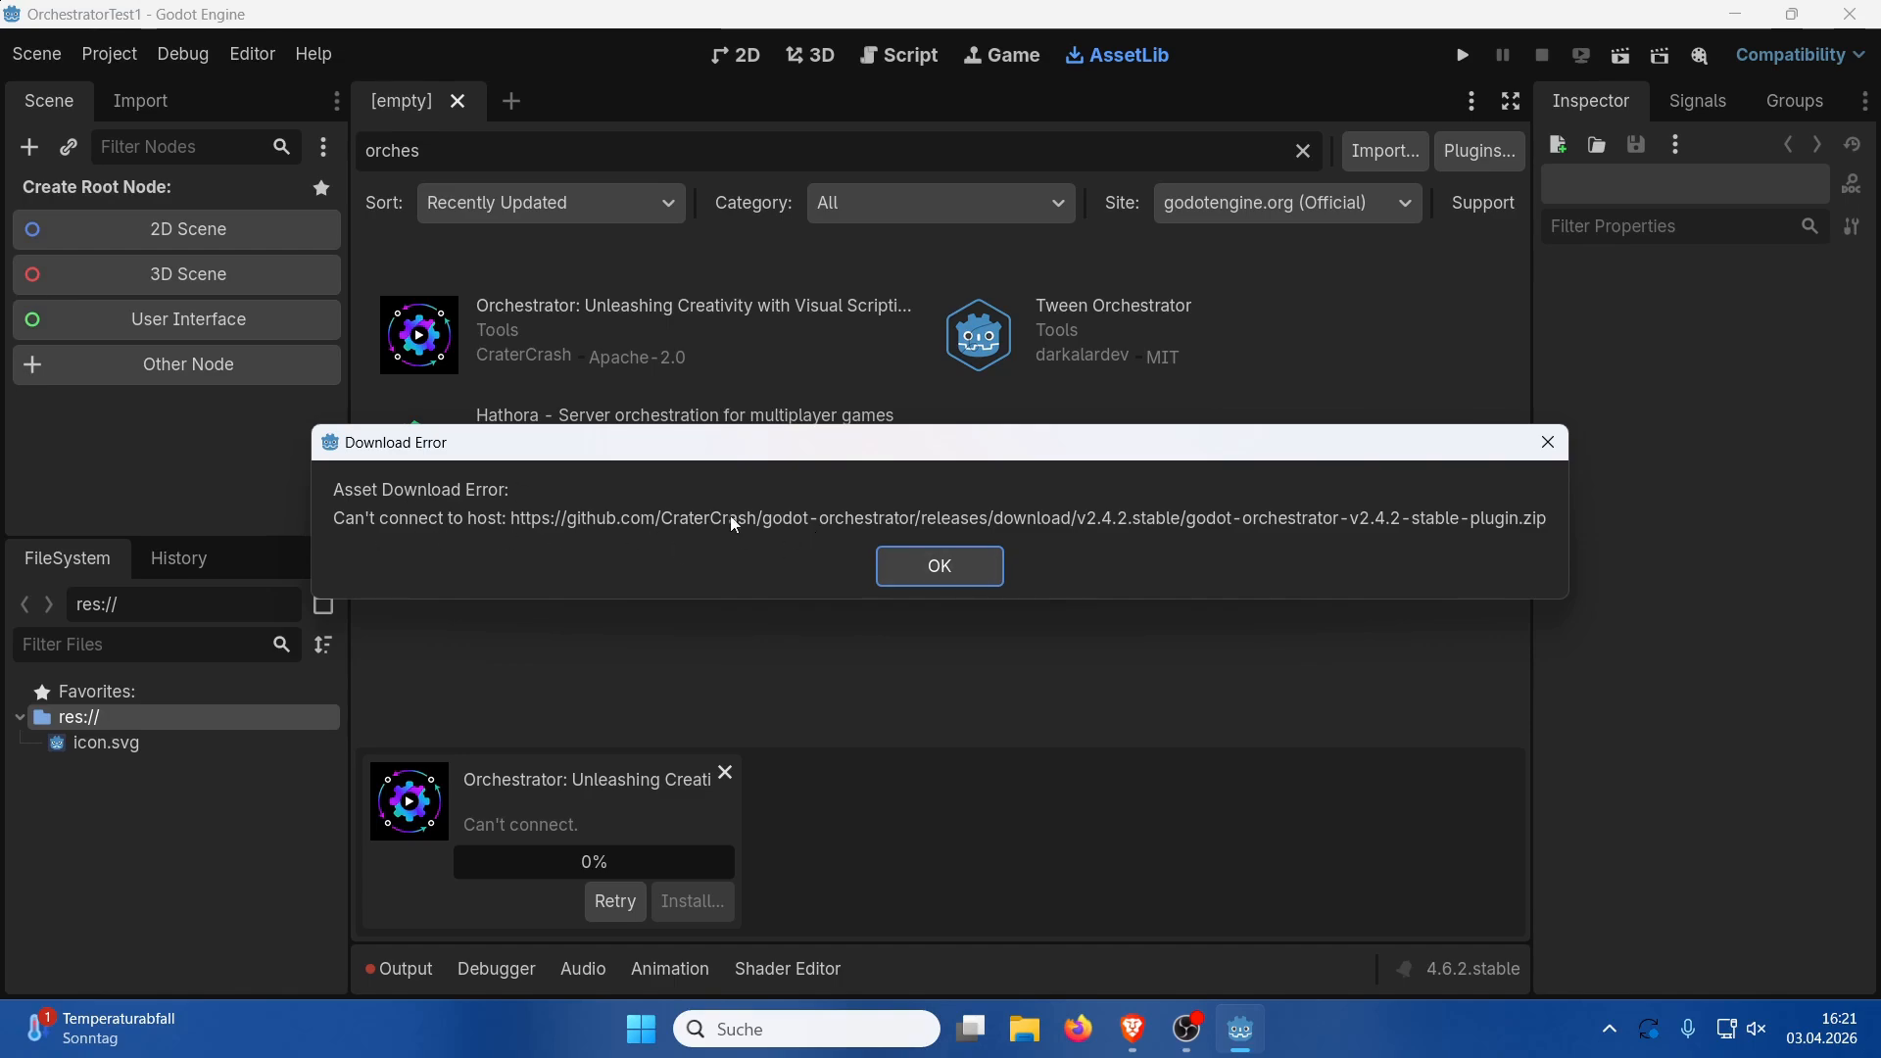
left_click(948, 578)
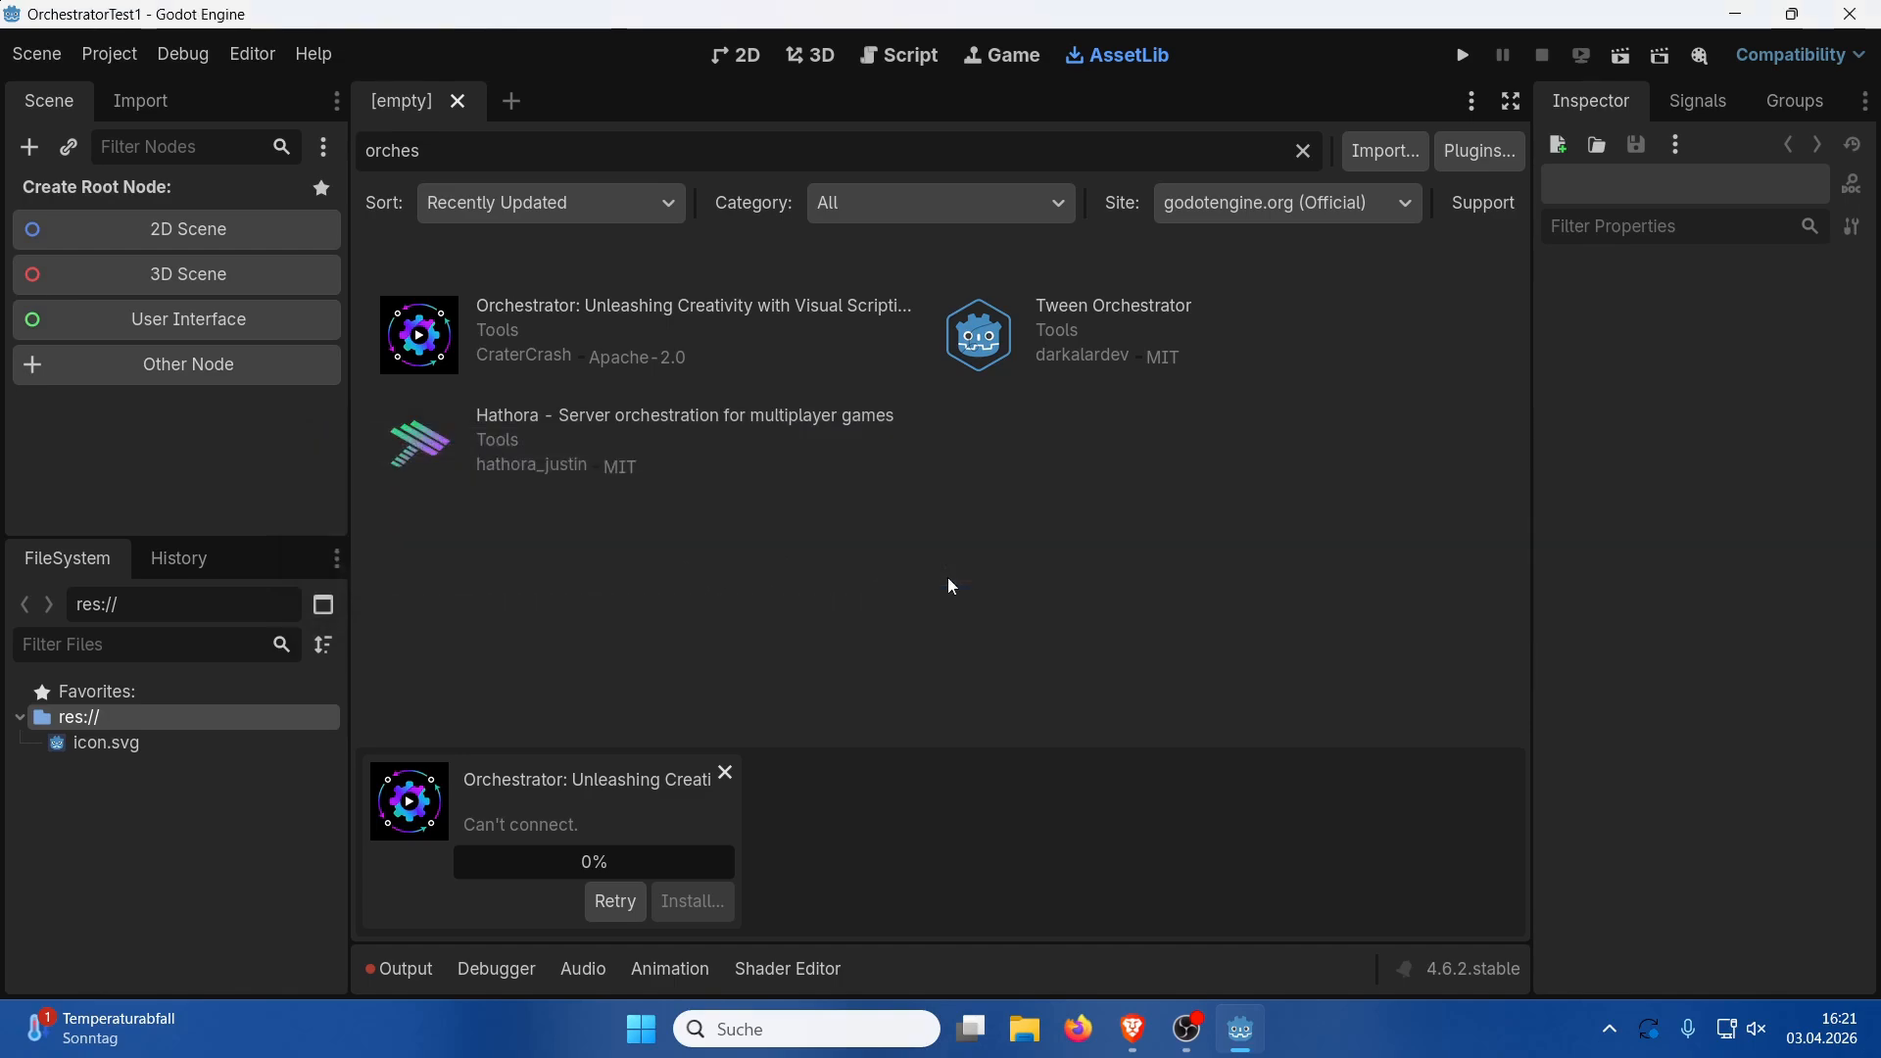
left_click(725, 775)
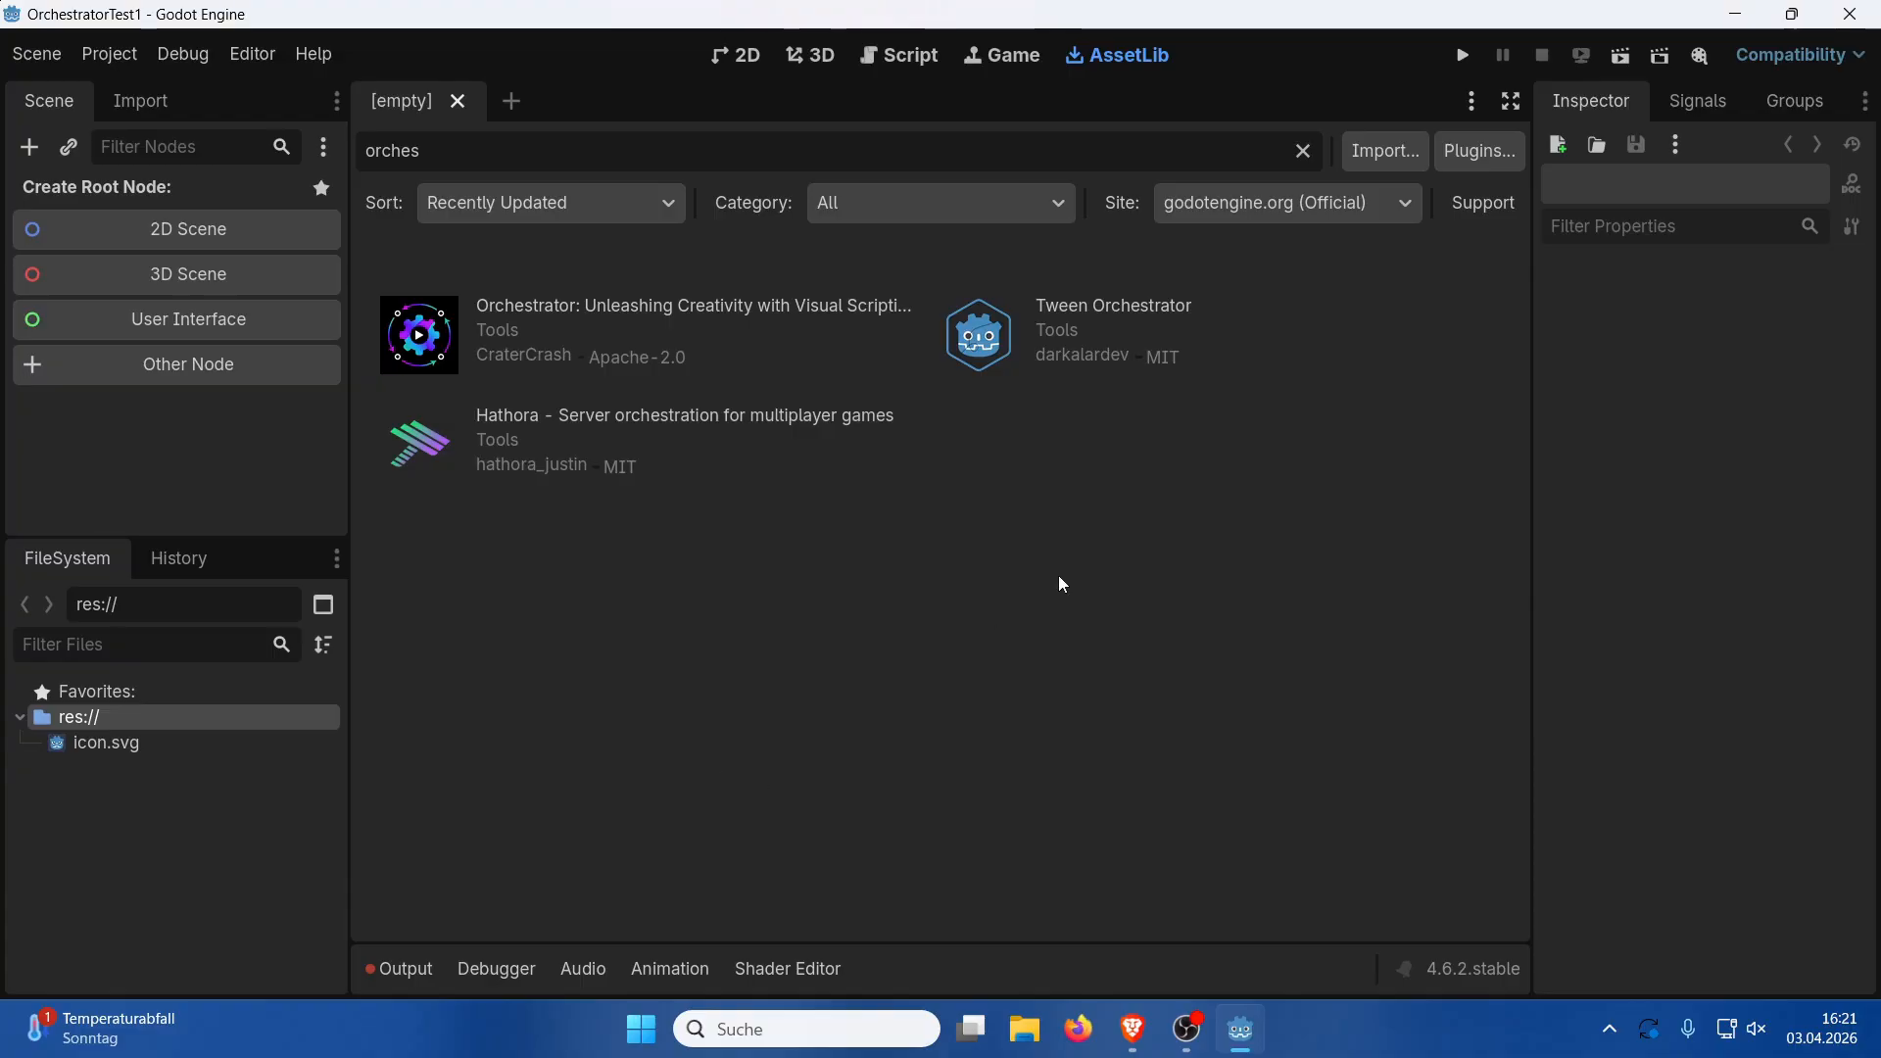
Switch to the Brave browser and read the ways to install the plug-in in the Orchestrator installation guide
mouse_move(1128, 1028)
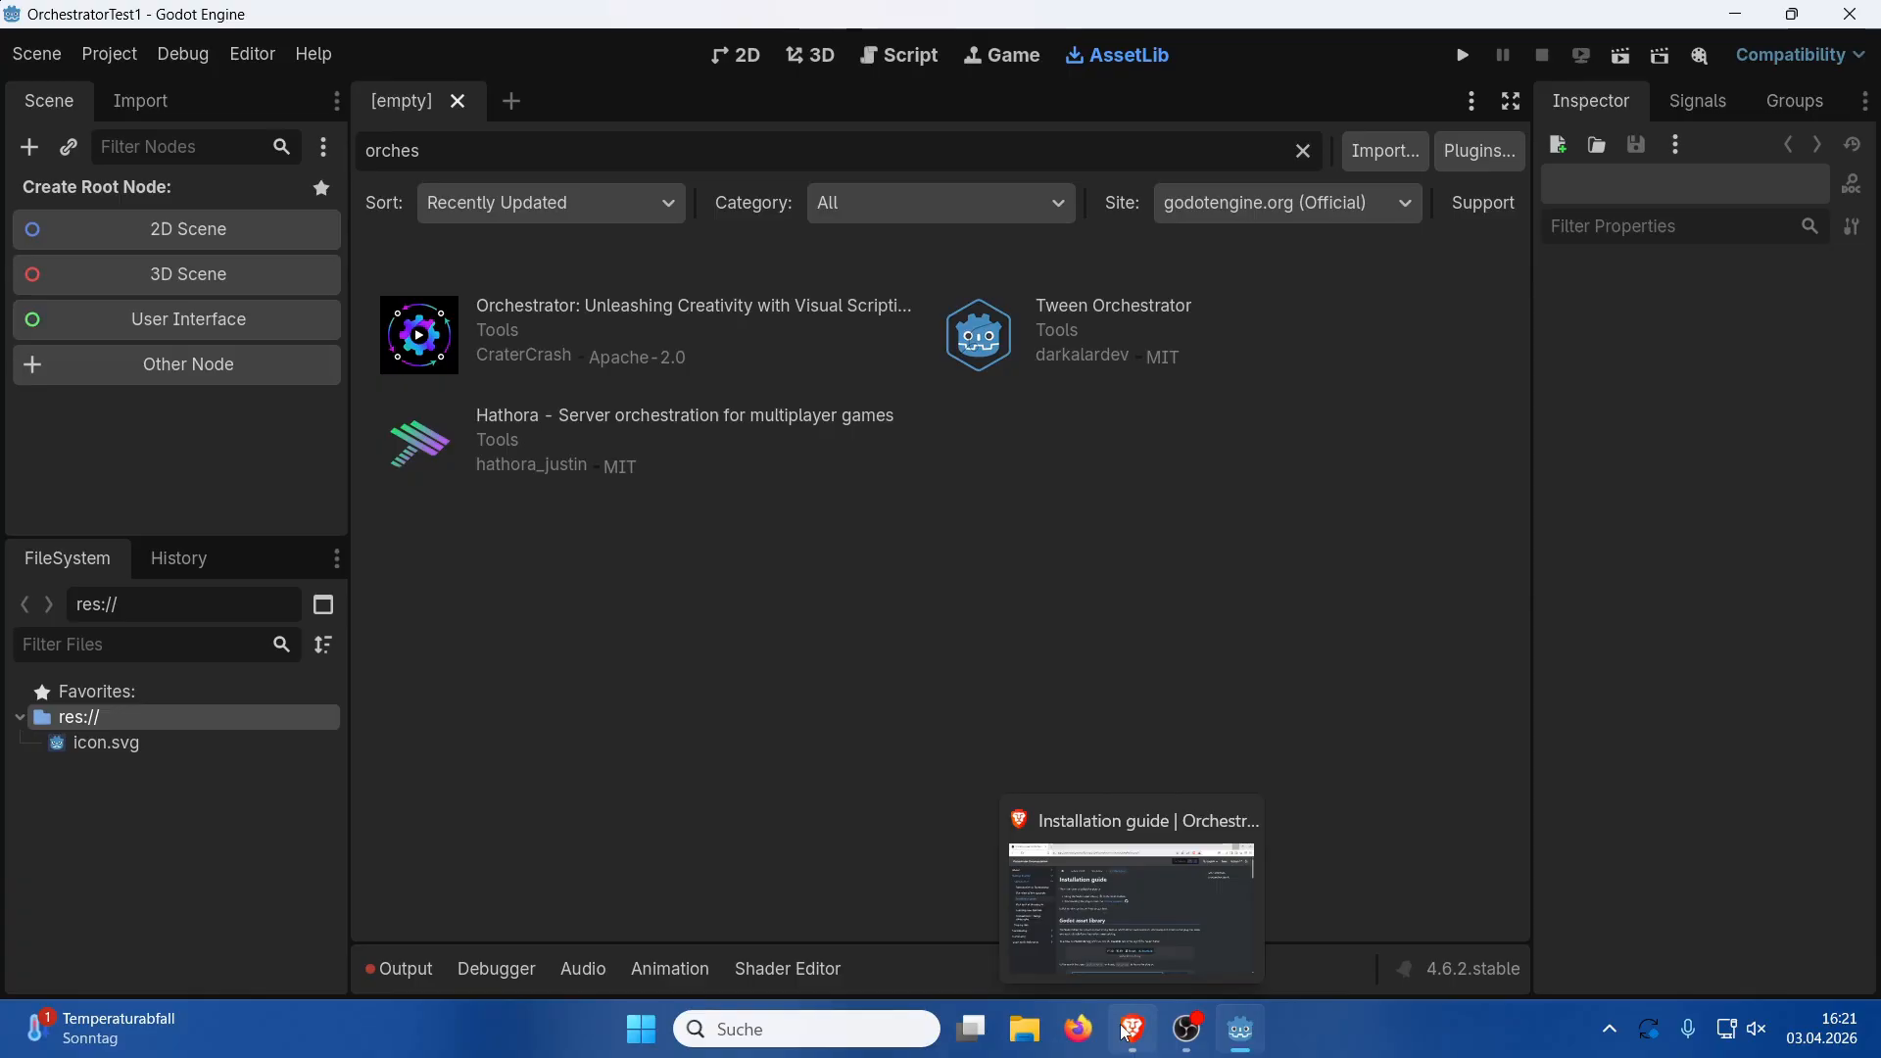
left_click(1126, 1032)
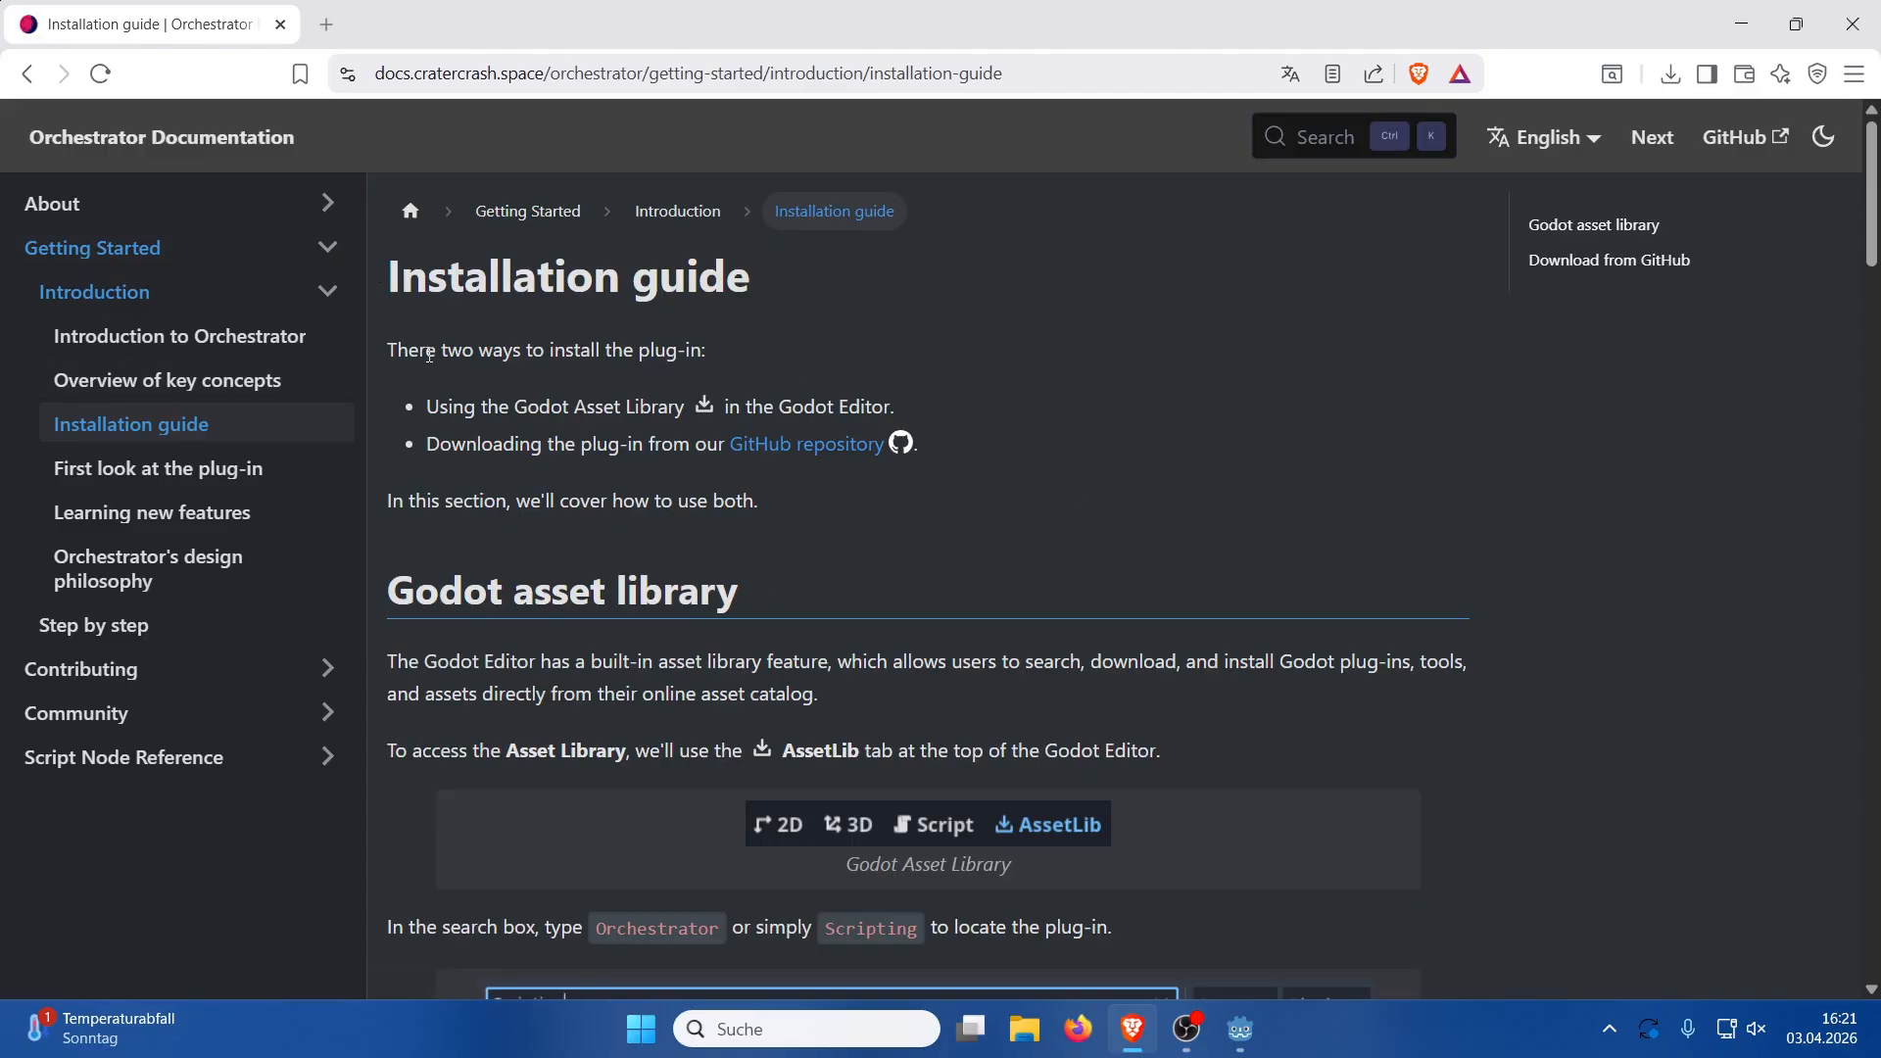
left_click_drag(419, 397, 923, 401)
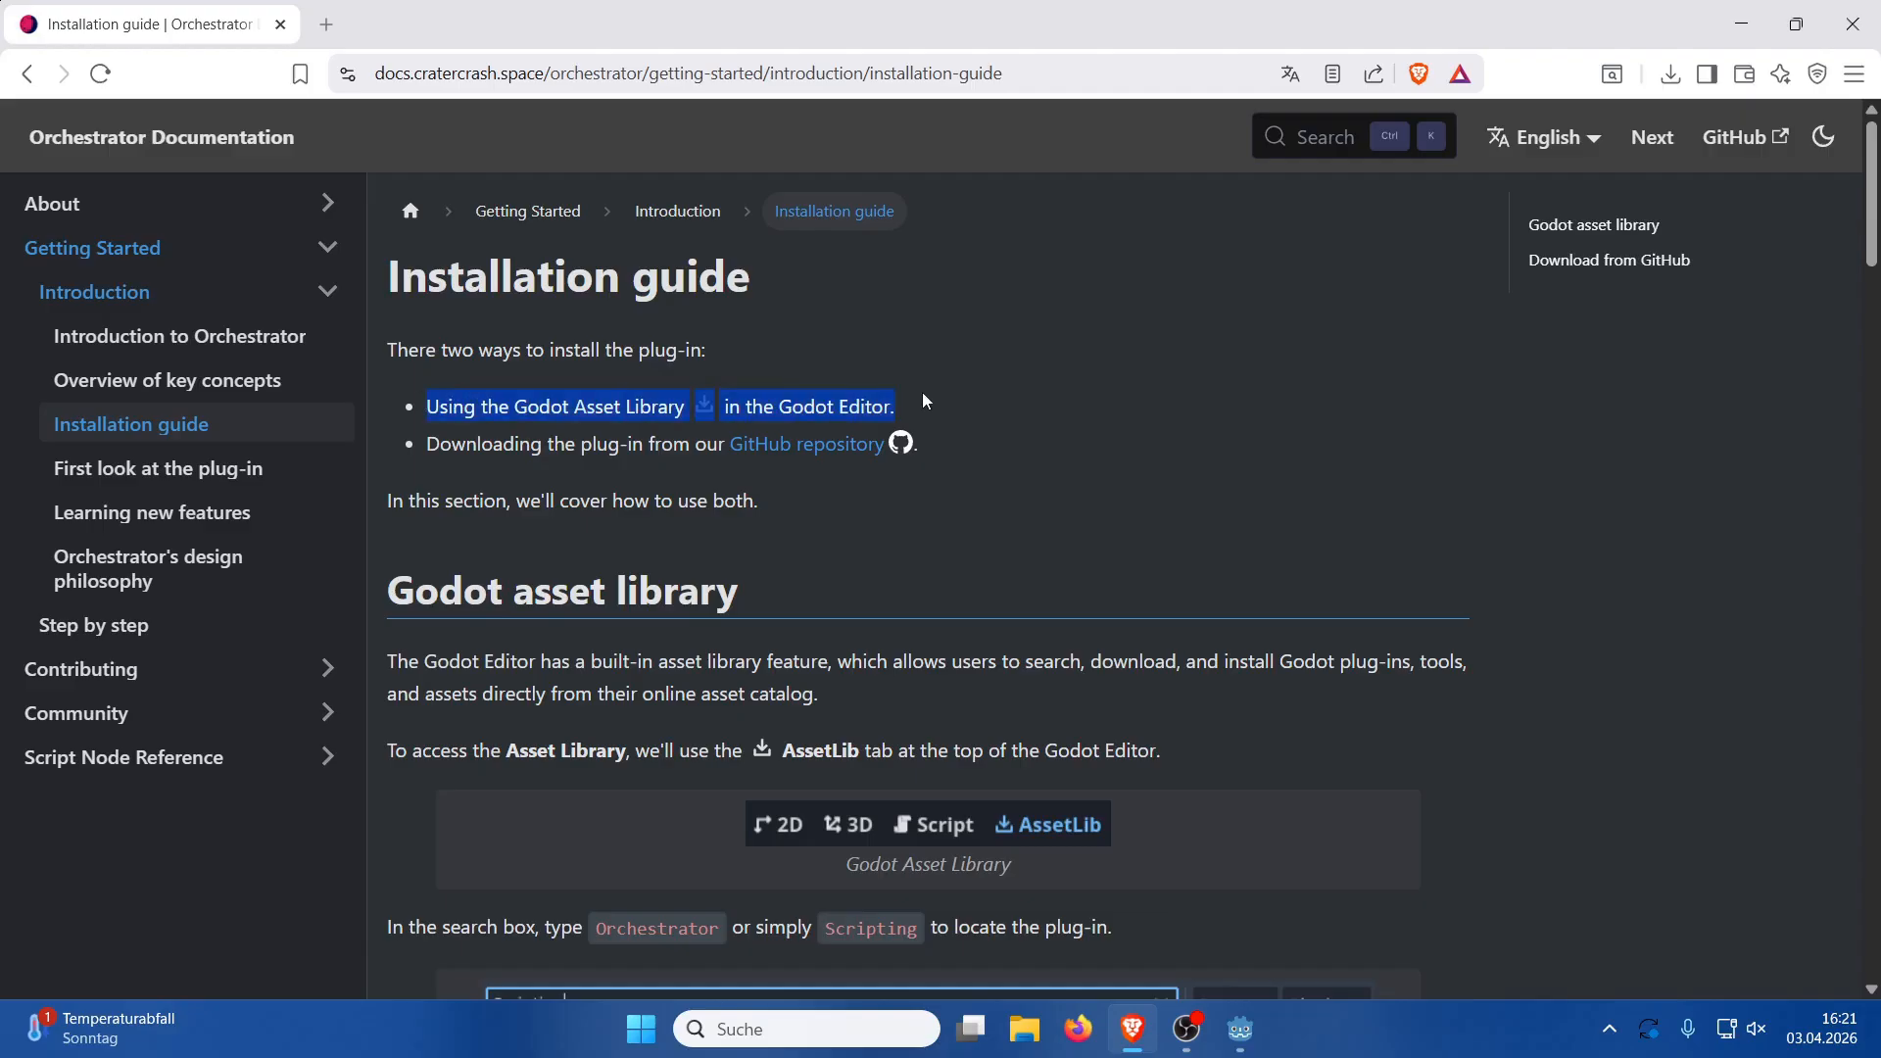
left_click(1124, 460)
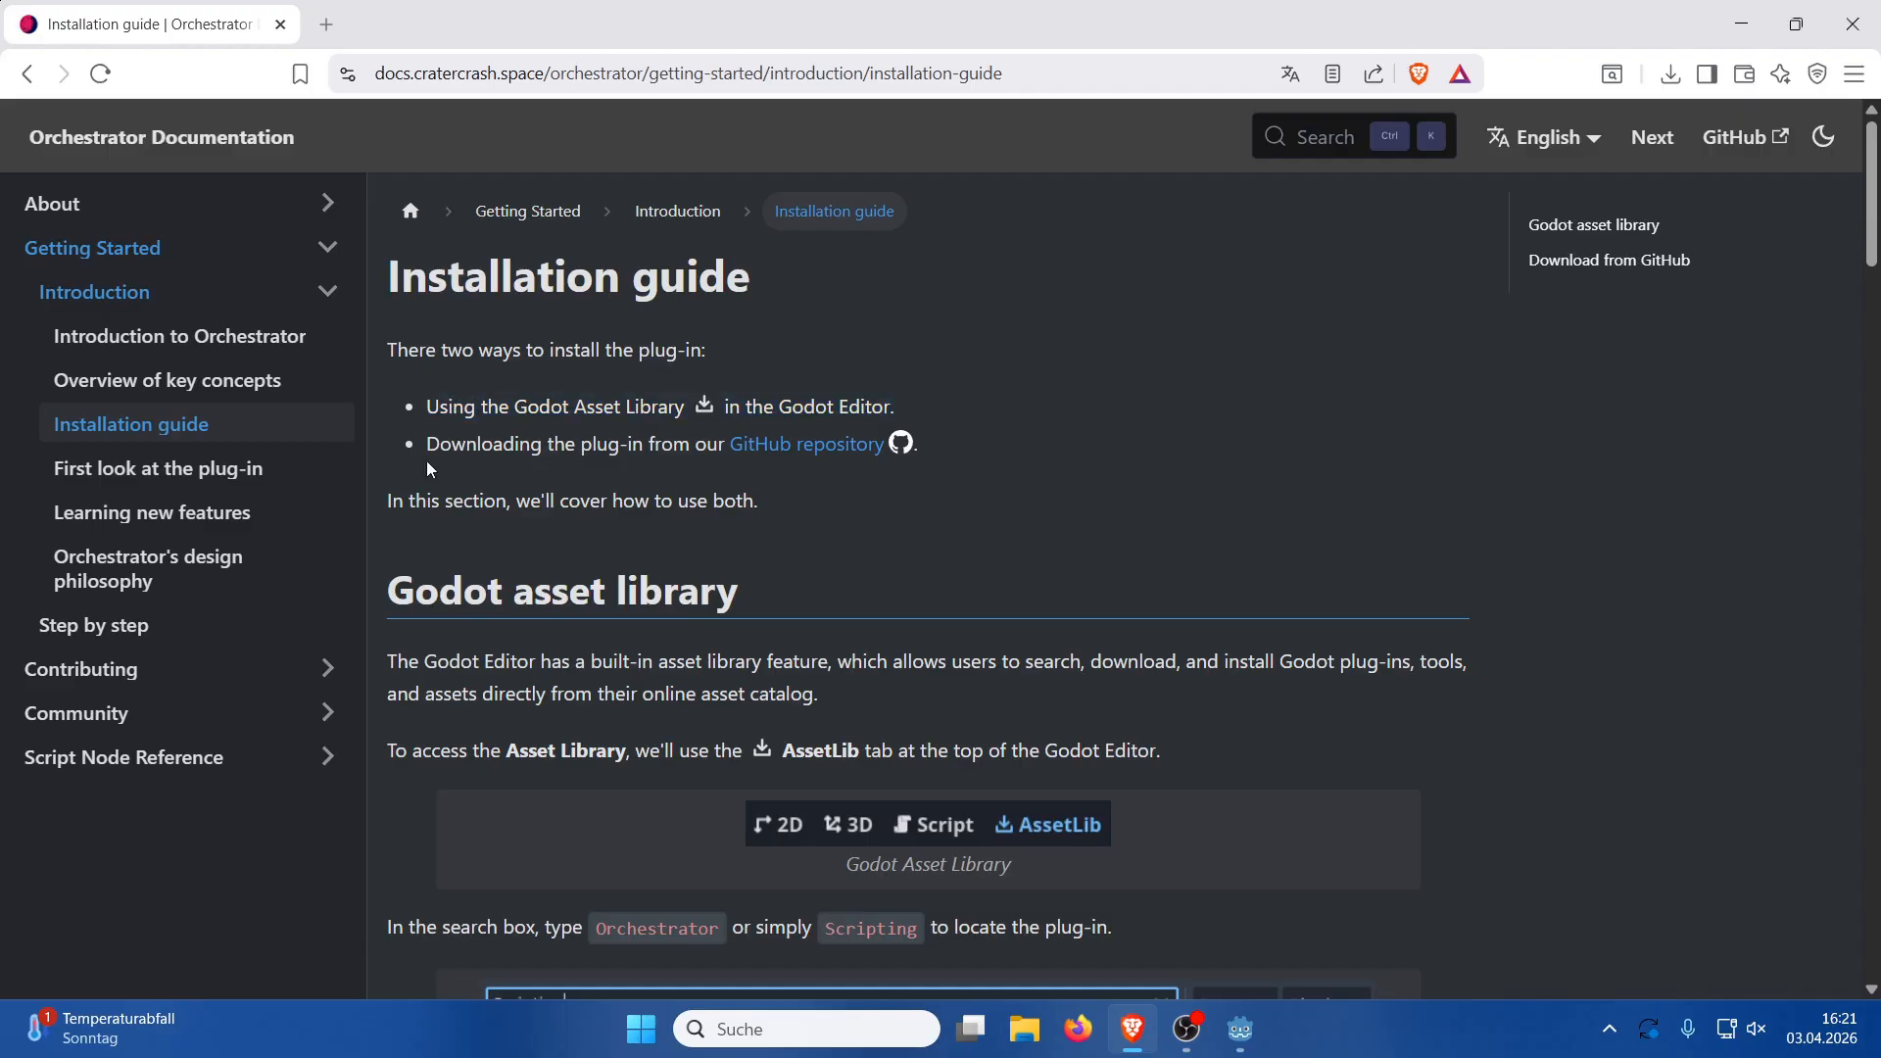
triple_click(1025, 439)
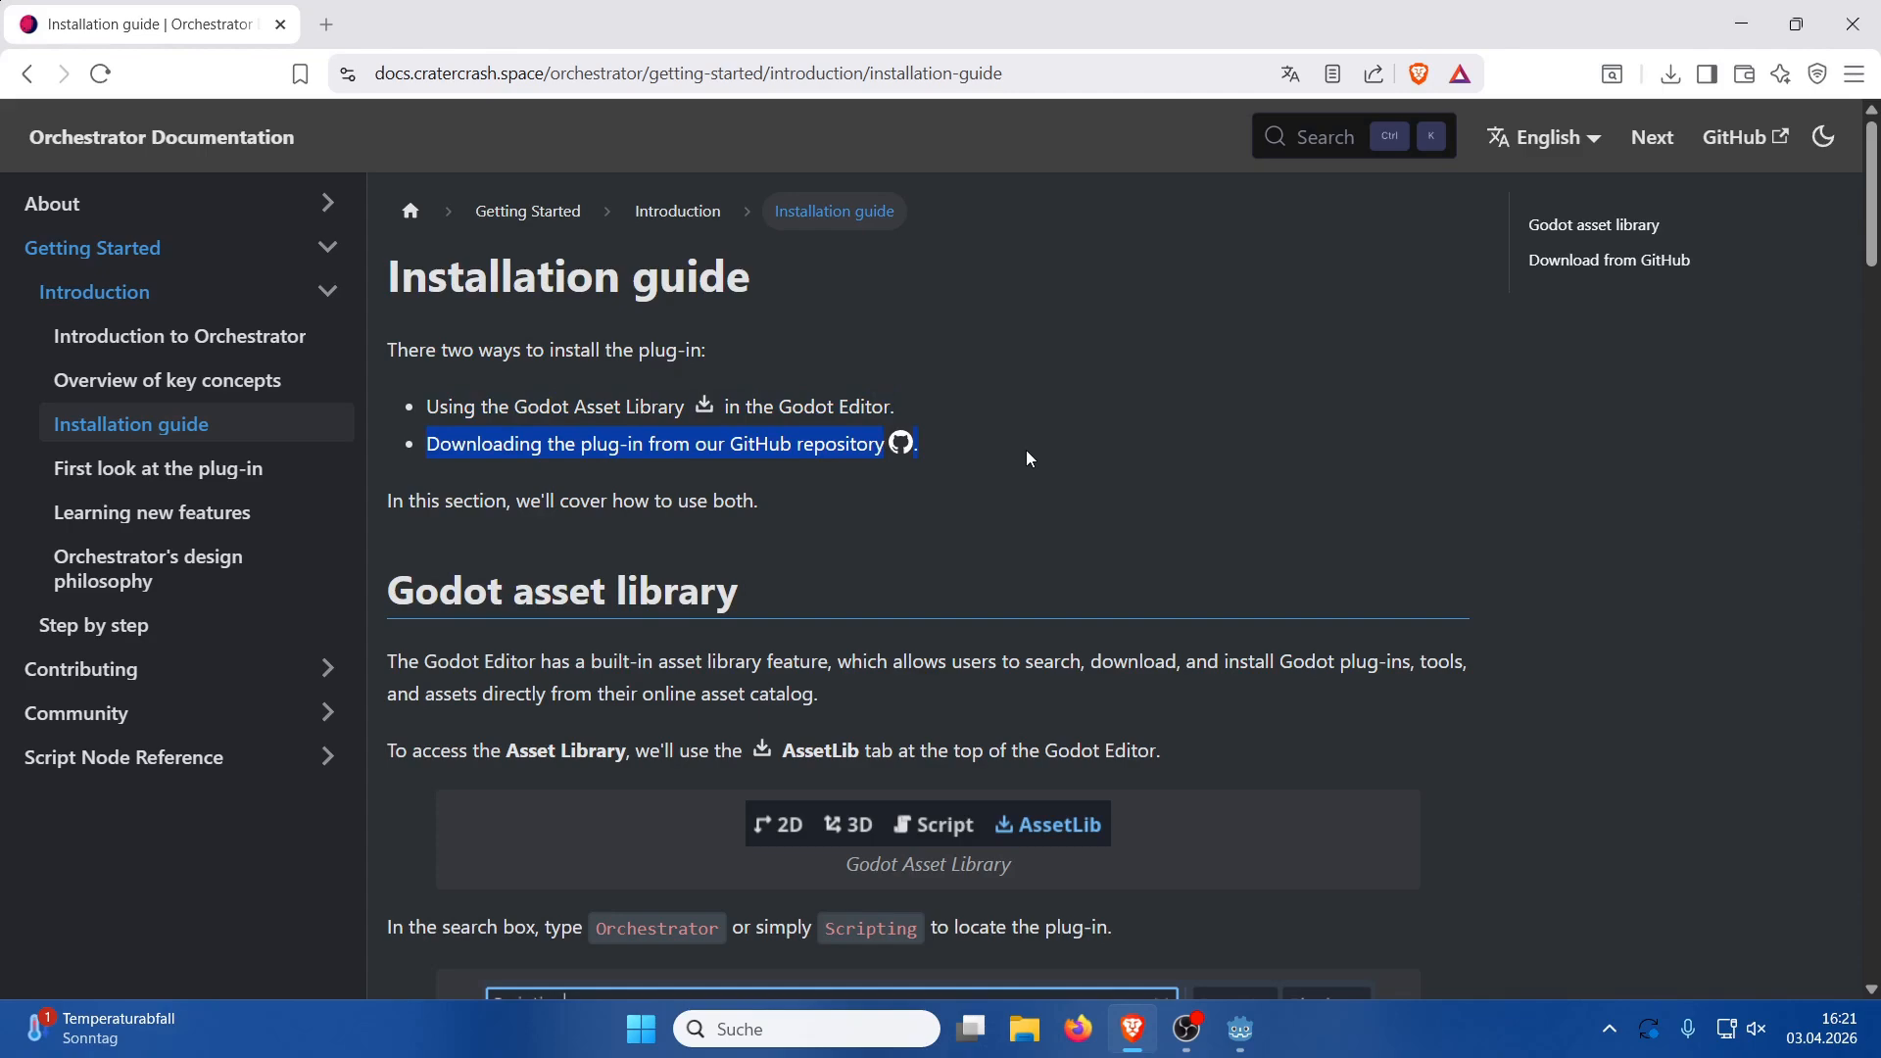
left_click(1191, 388)
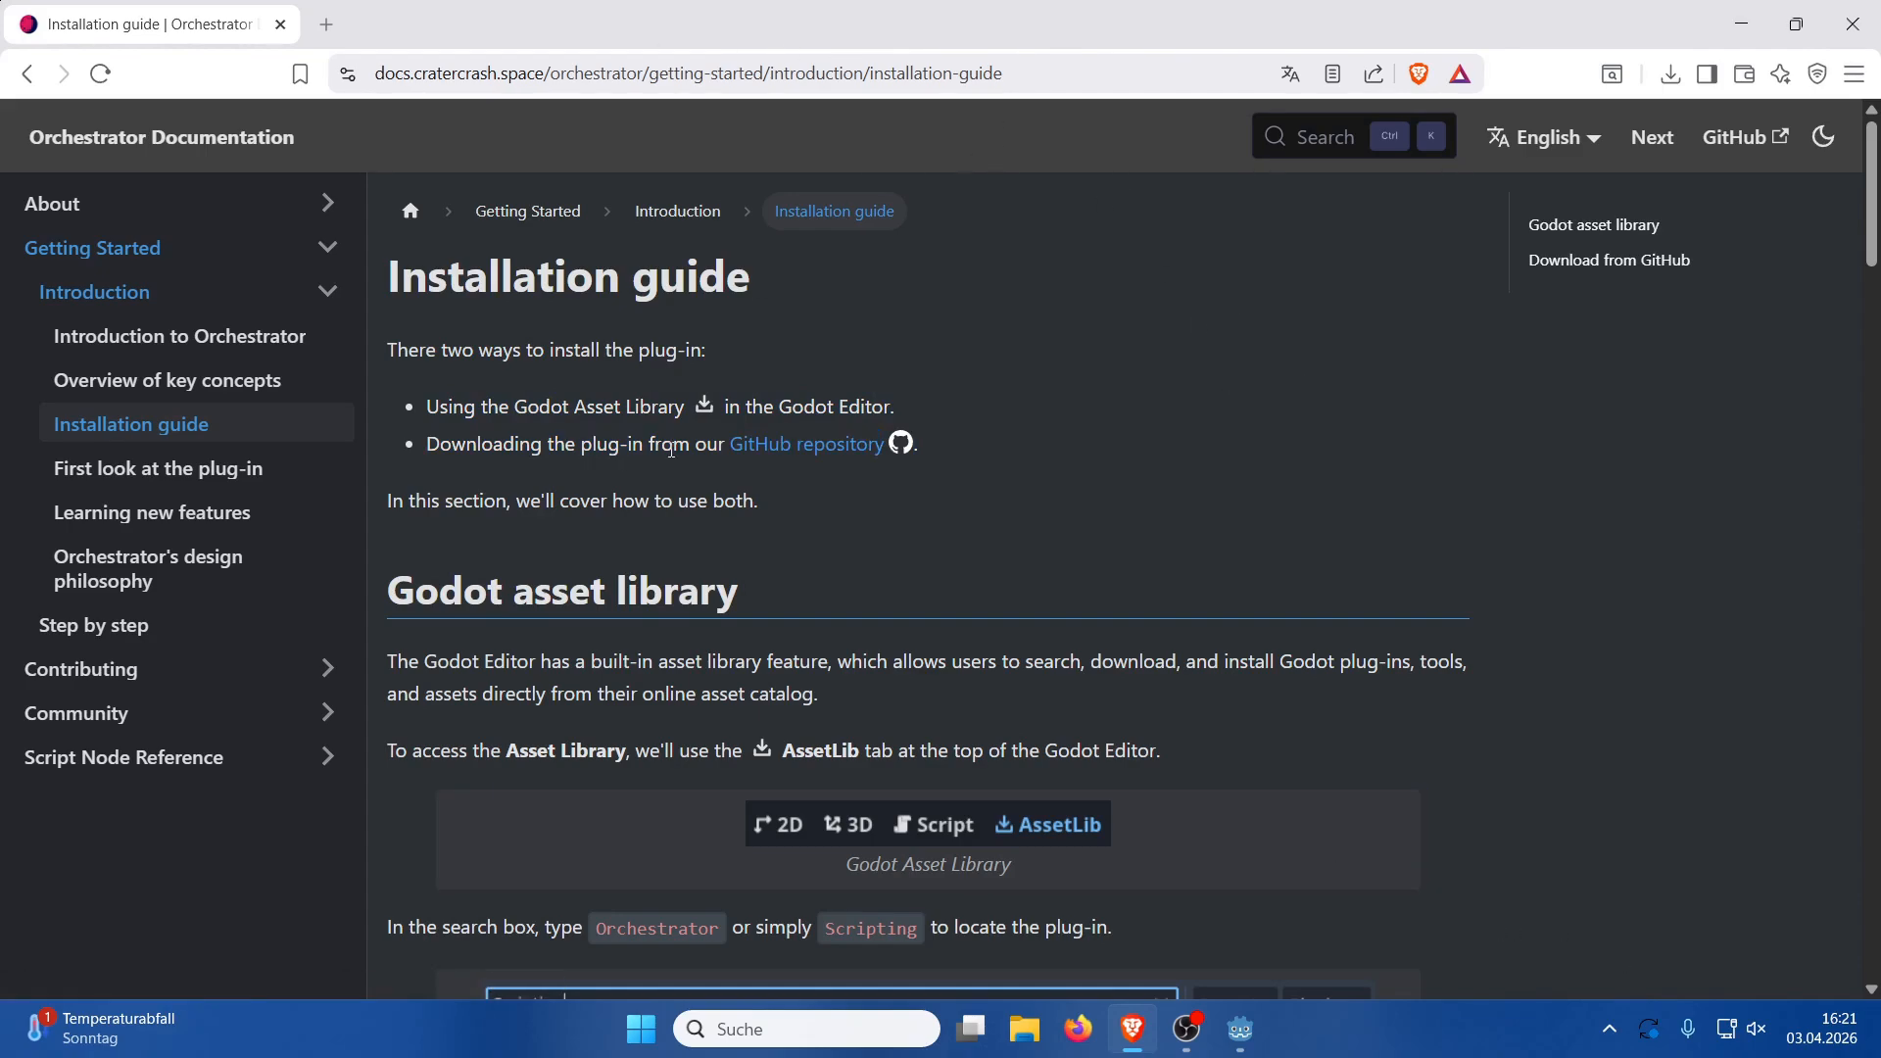
Open the plug-in's GitHub releases page in a new browser tab and dismiss the translation offer
middle_click(806, 442)
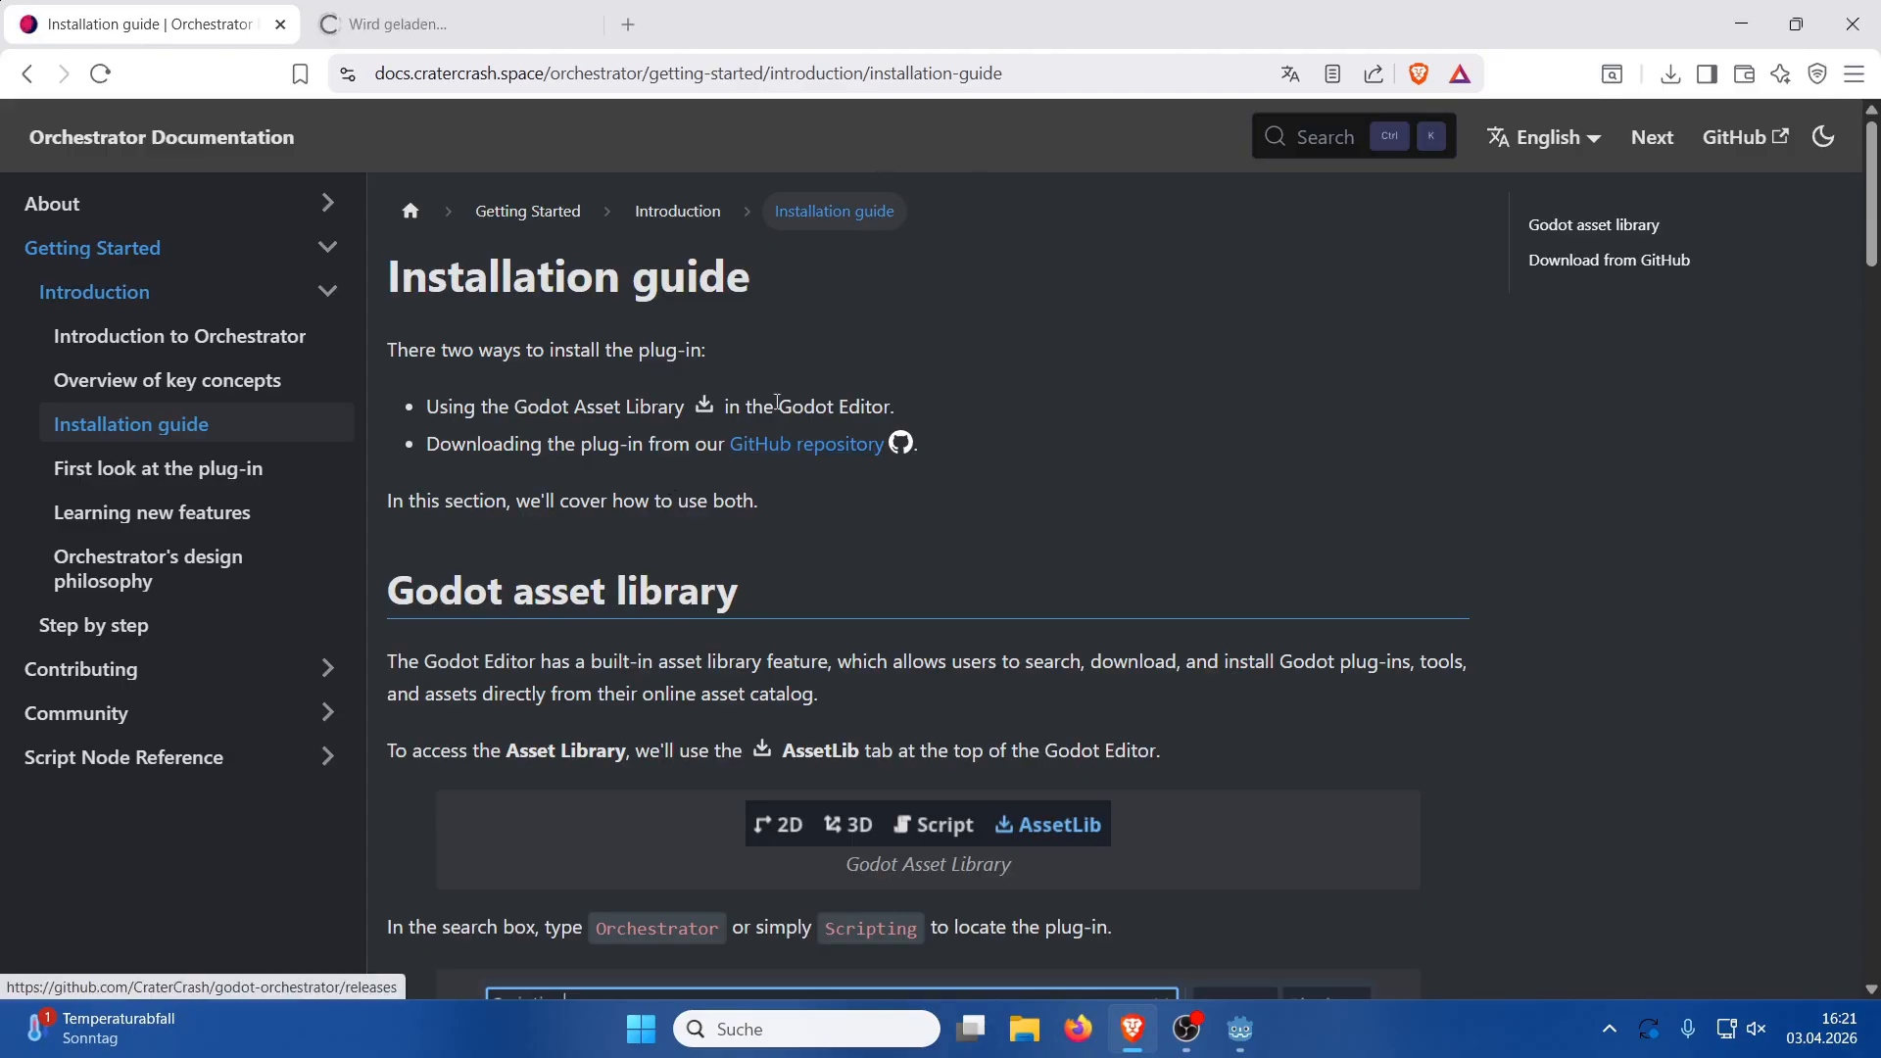
left_click(431, 29)
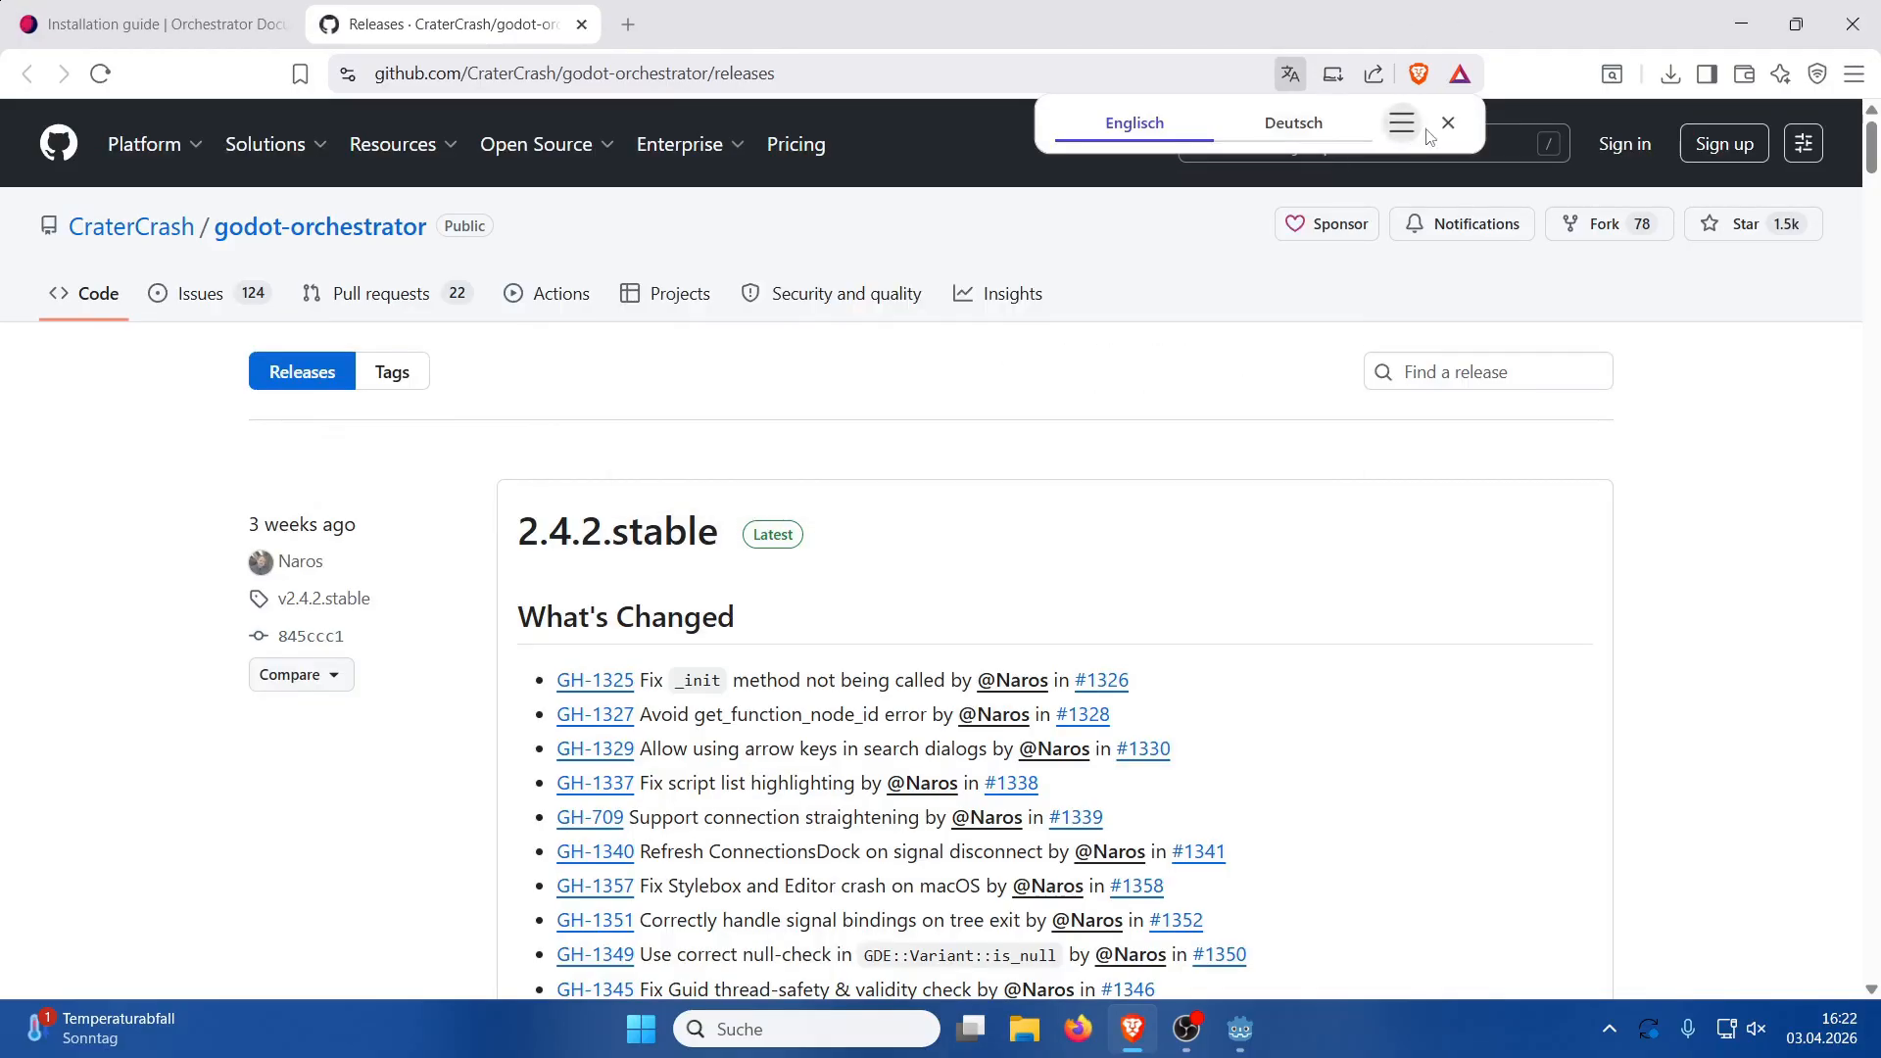
left_click(1447, 123)
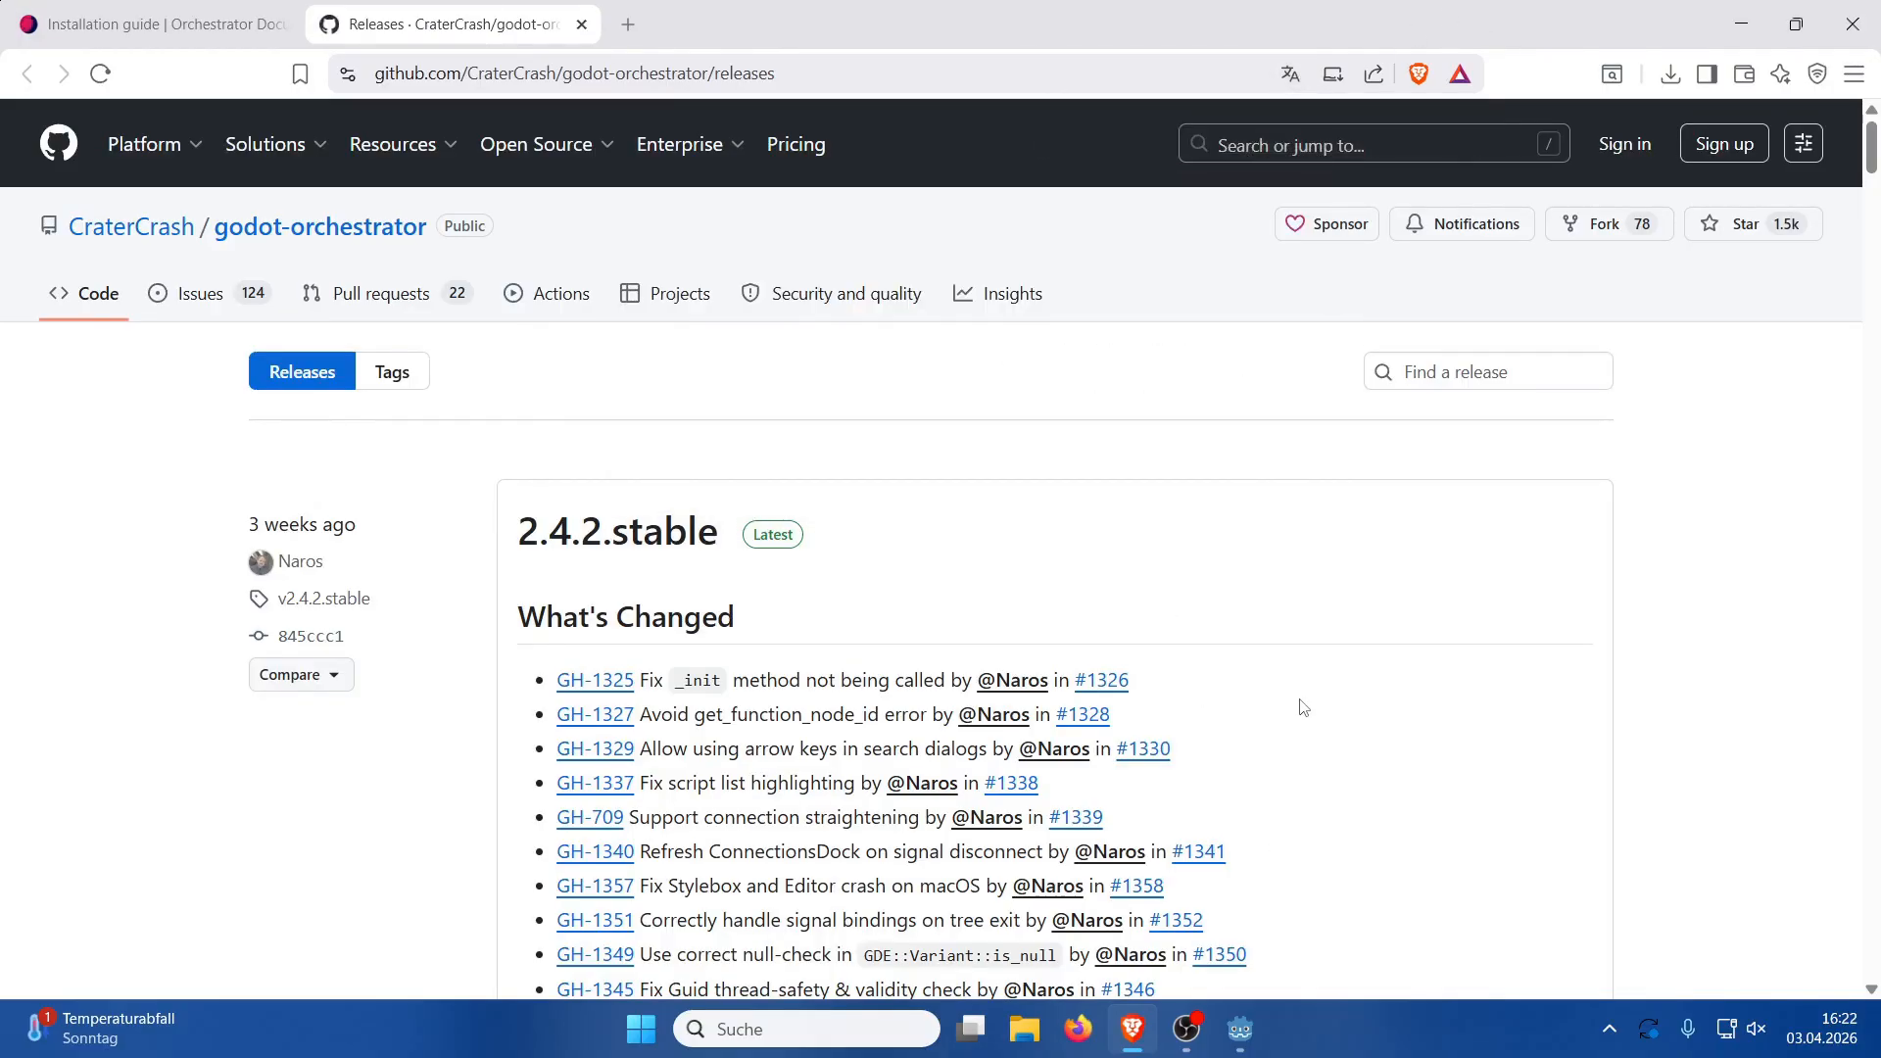
Review the version name and change notes of the latest Orchestrator release
scroll(1304, 708, "down", 1)
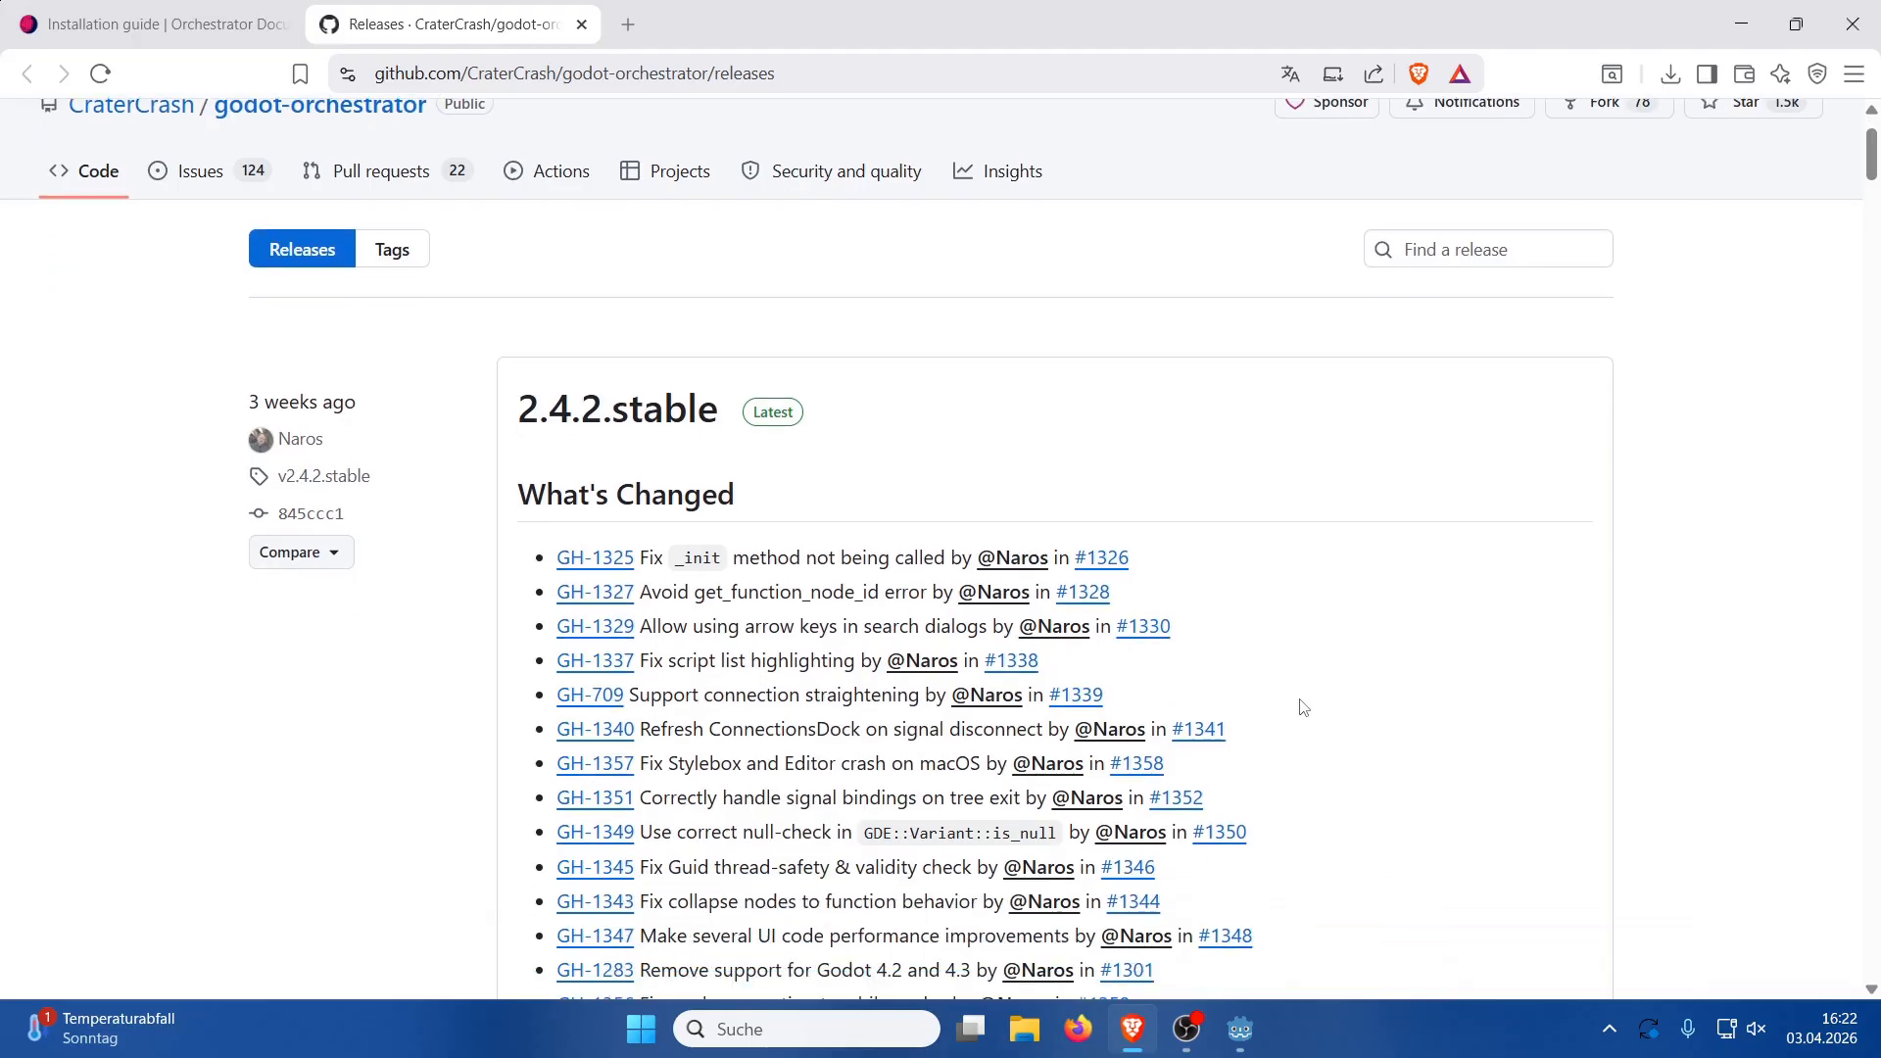
scroll(705, 391, "down", 1)
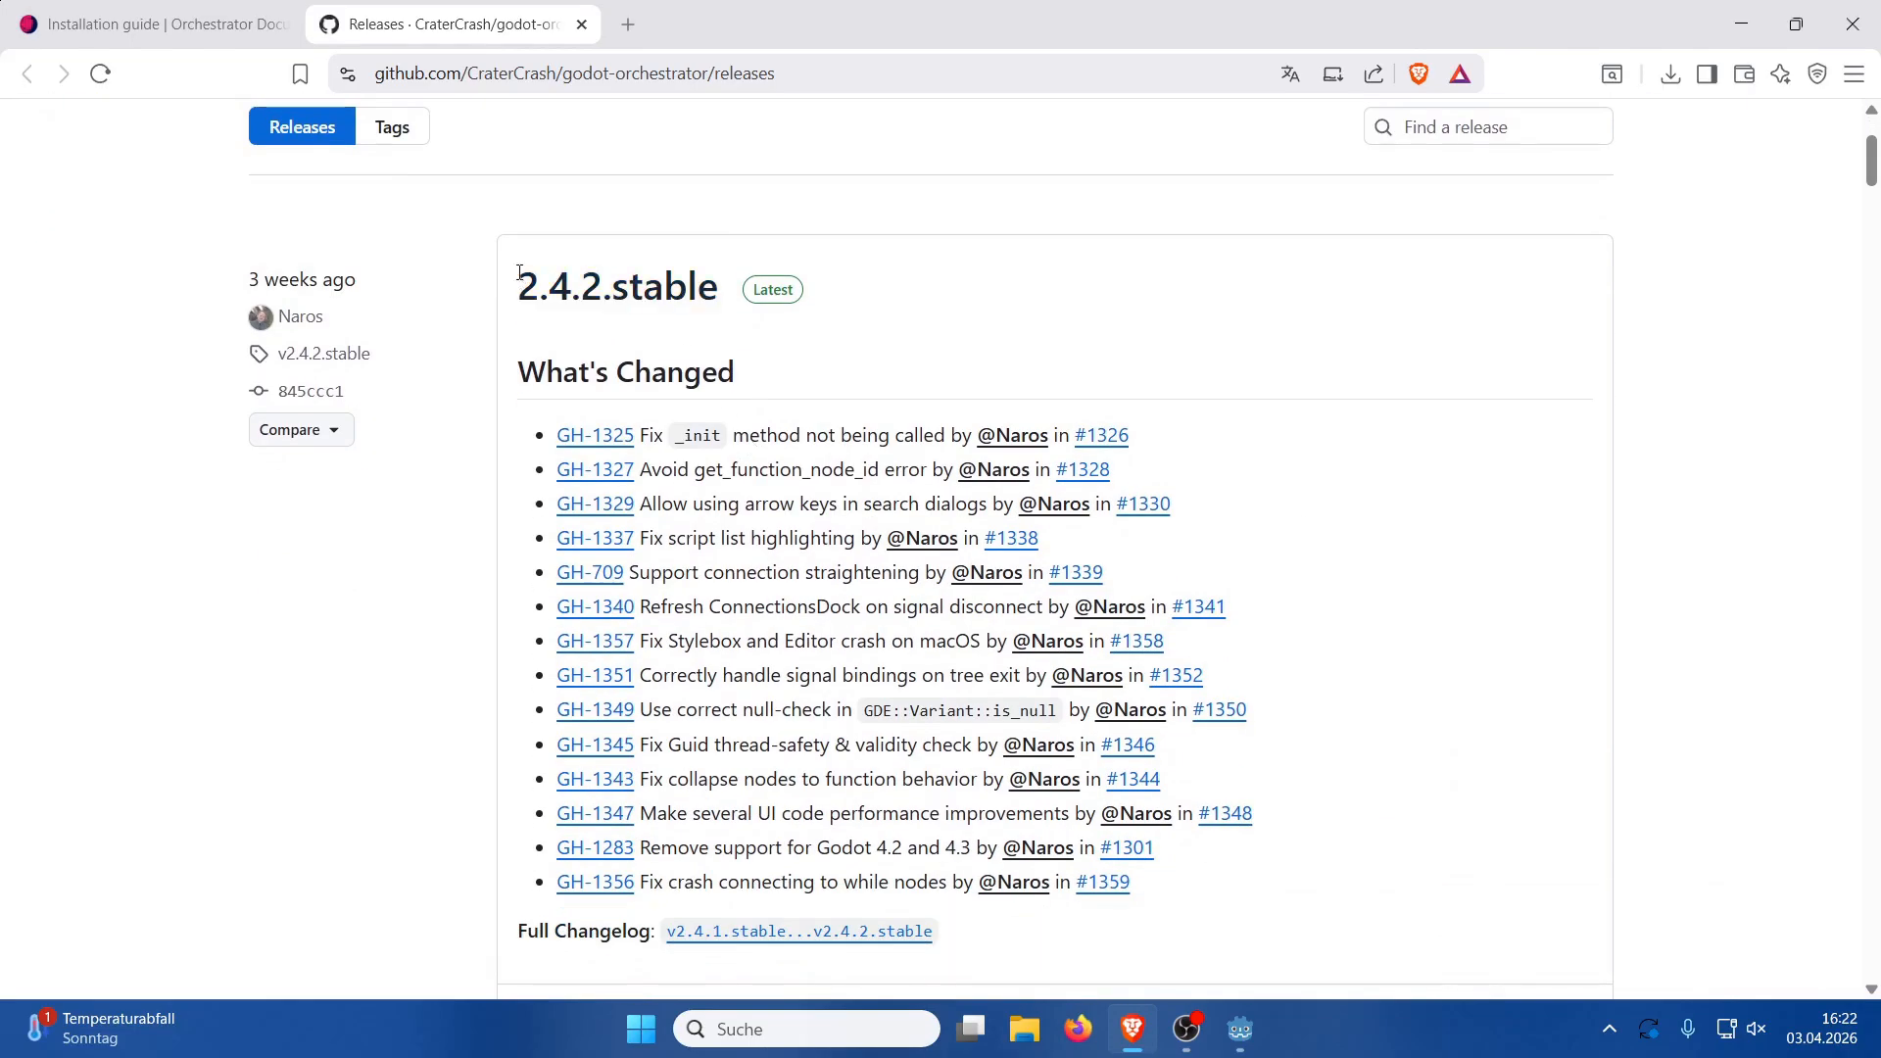
left_click_drag(519, 272, 720, 290)
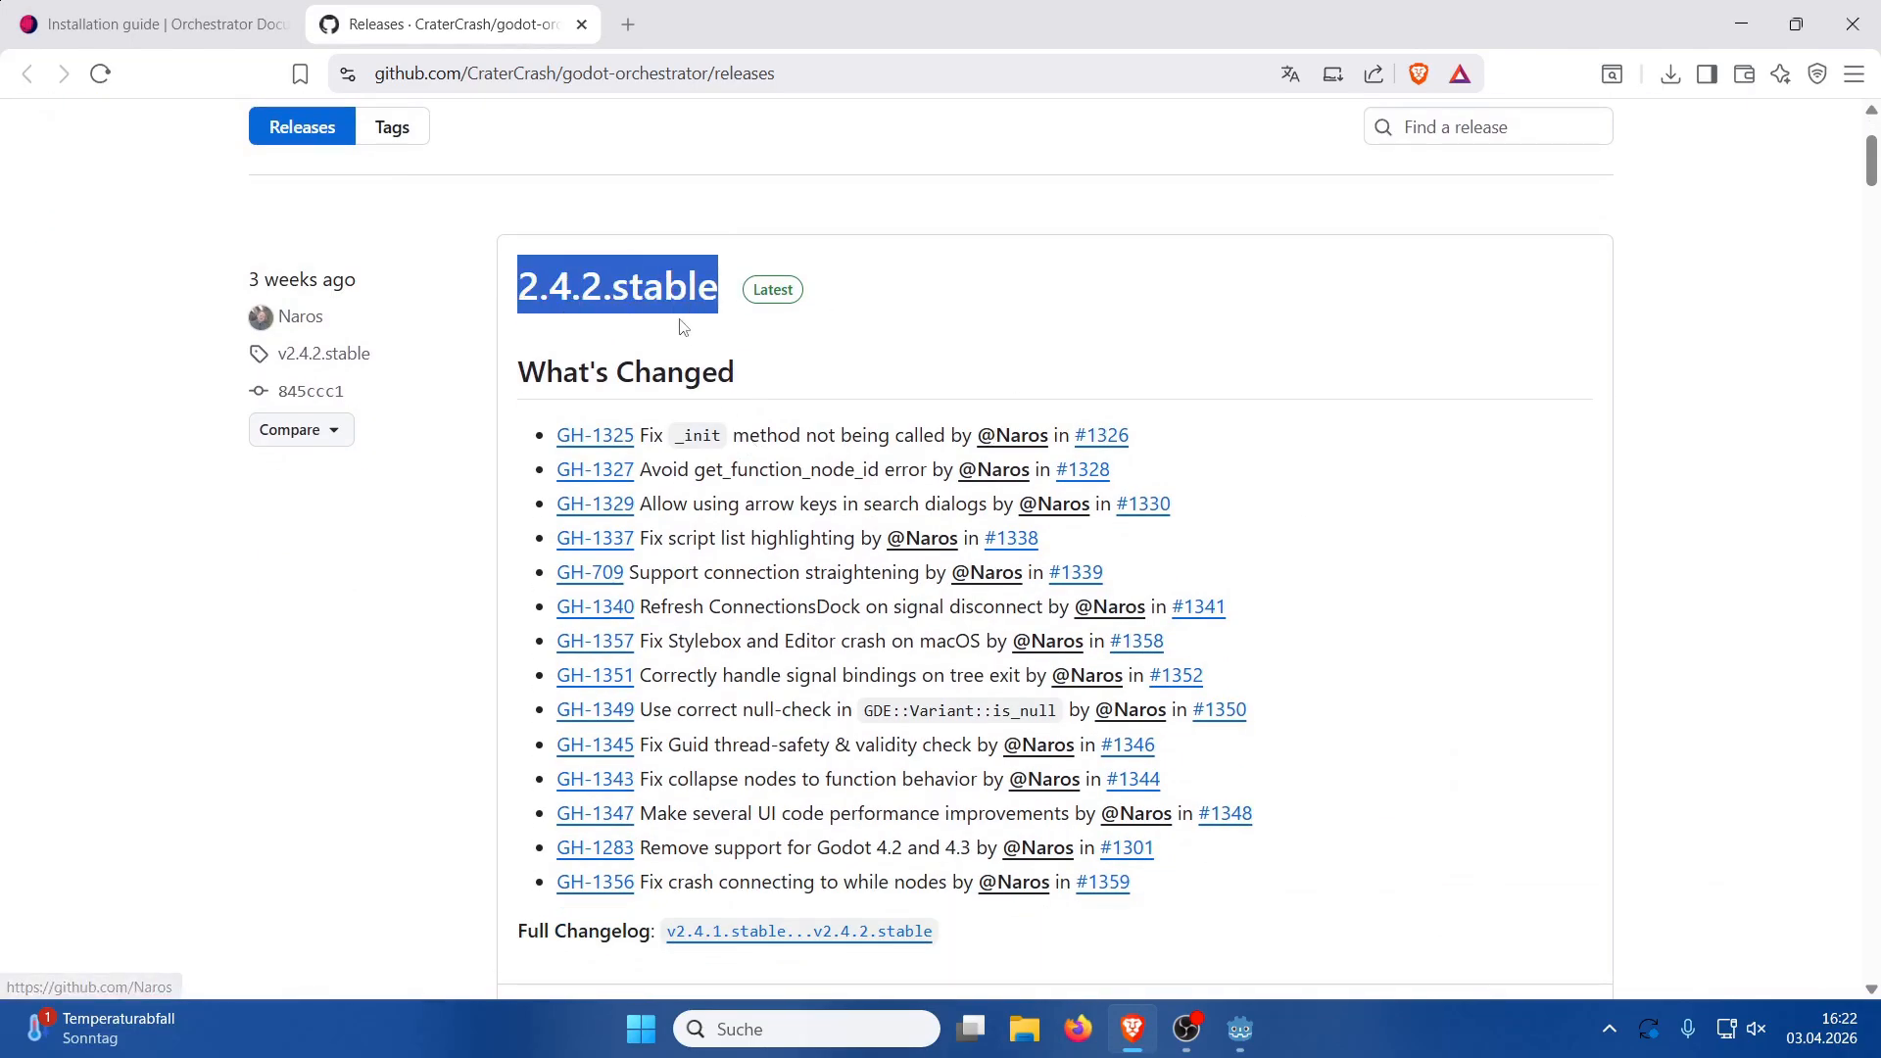
scroll(501, 306, "down", 2)
scroll(500, 301, "down", 3)
Open the godot-orchestrator repository's main page in a new tab and examine the Godot Compatibility table in its README
scroll(500, 301, "up", 5)
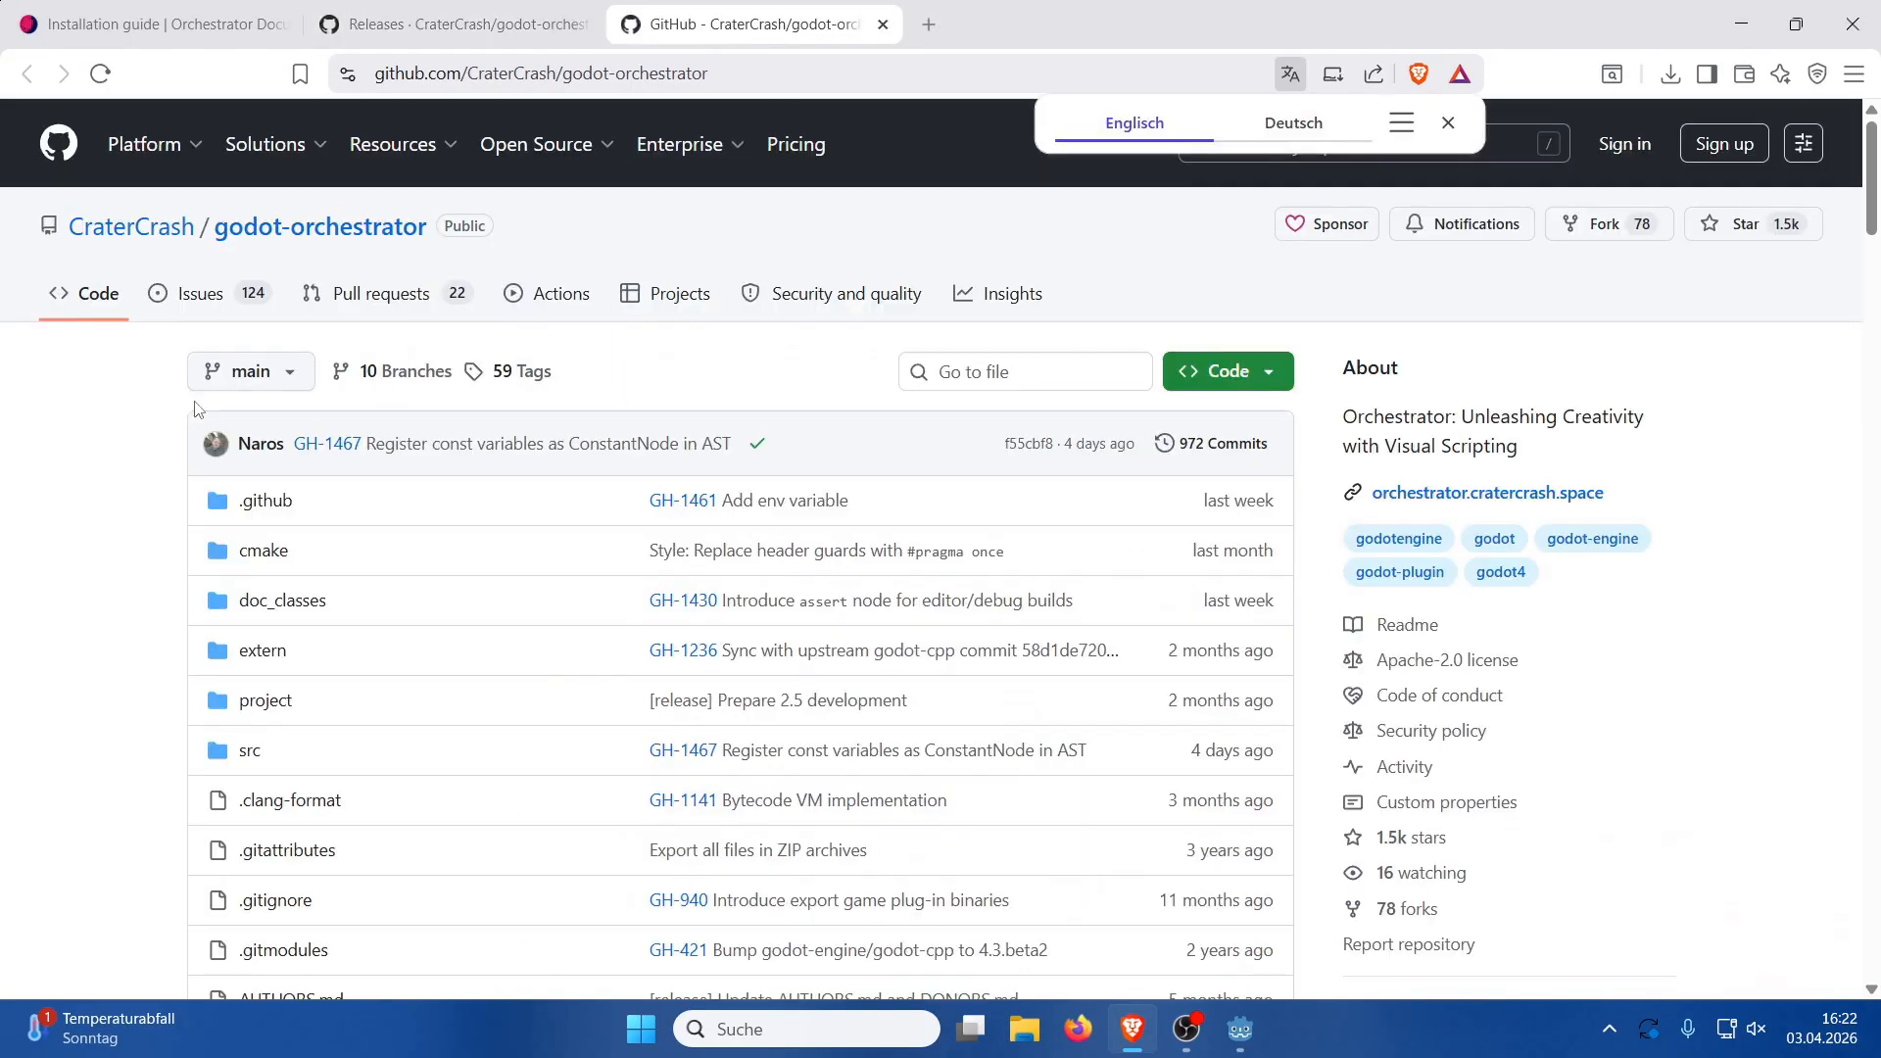
scroll(29, 485, "down", 15)
scroll(30, 488, "down", 15)
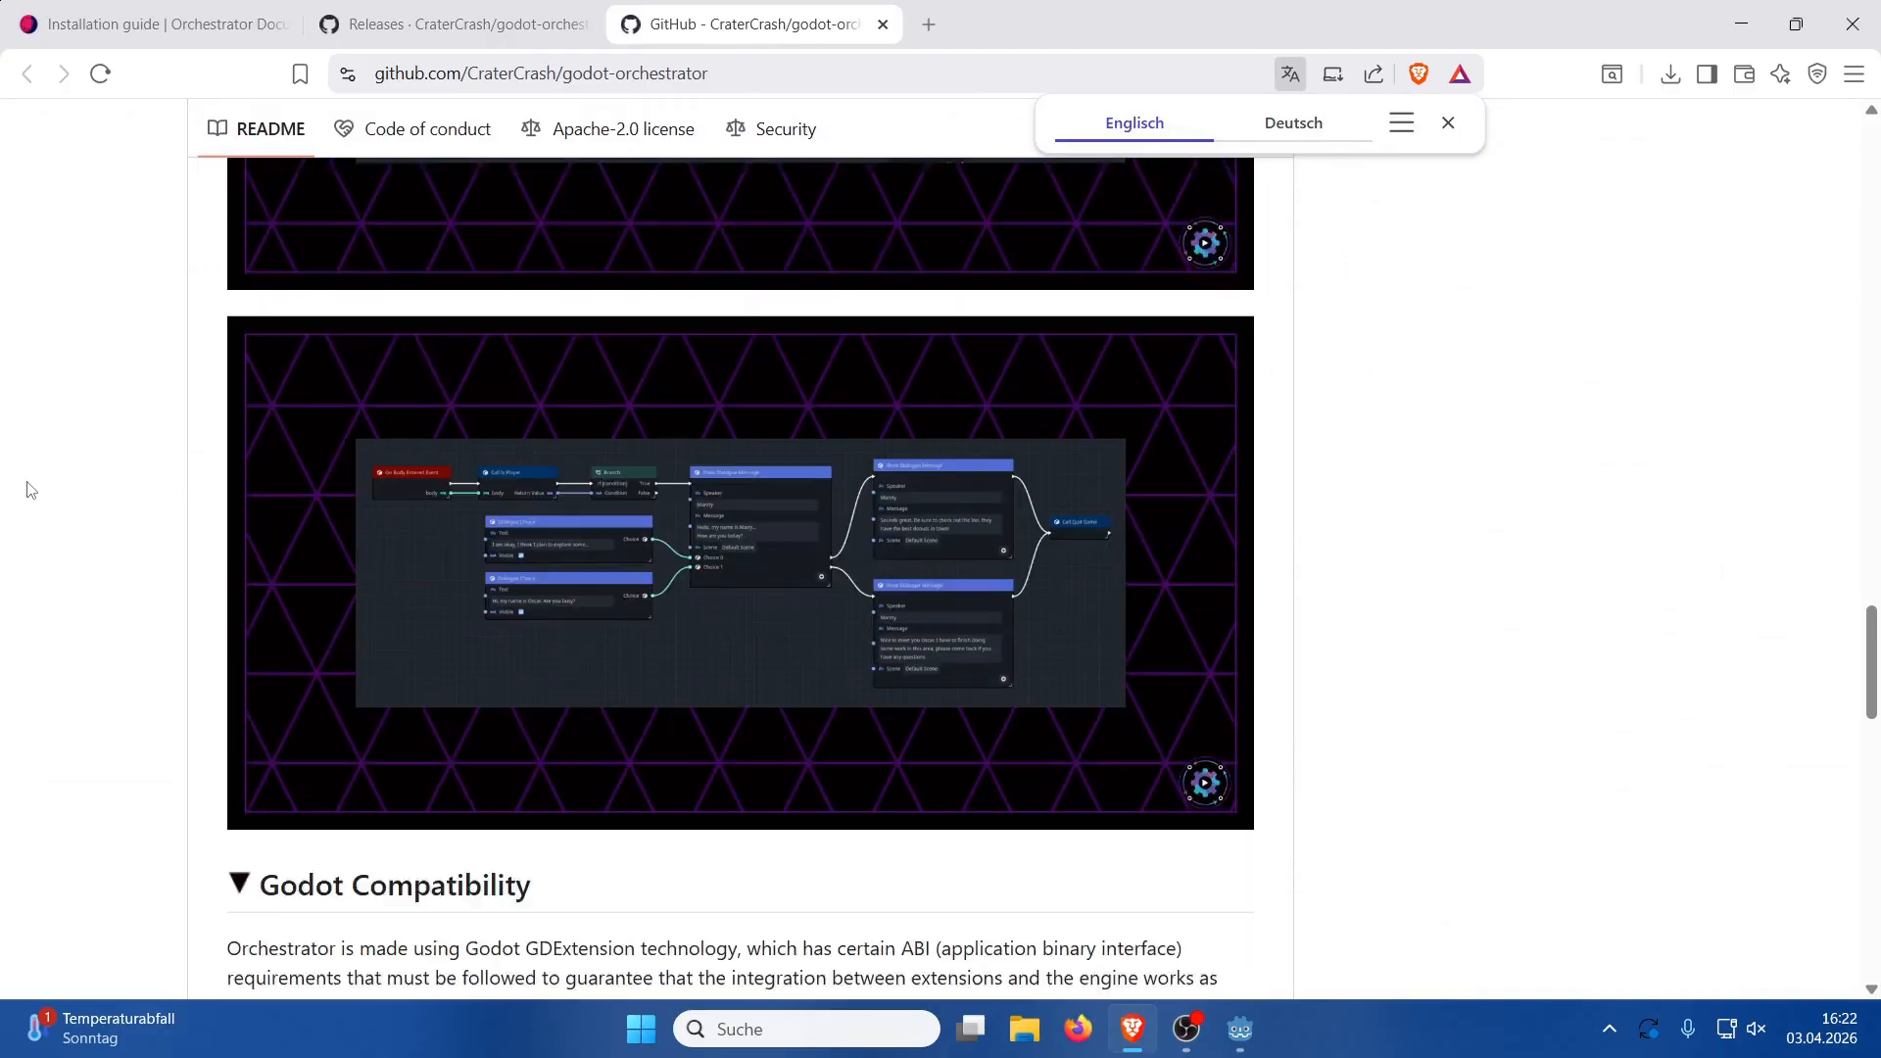
scroll(29, 488, "down", 5)
left_click_drag(680, 434, 256, 456)
left_click(256, 456)
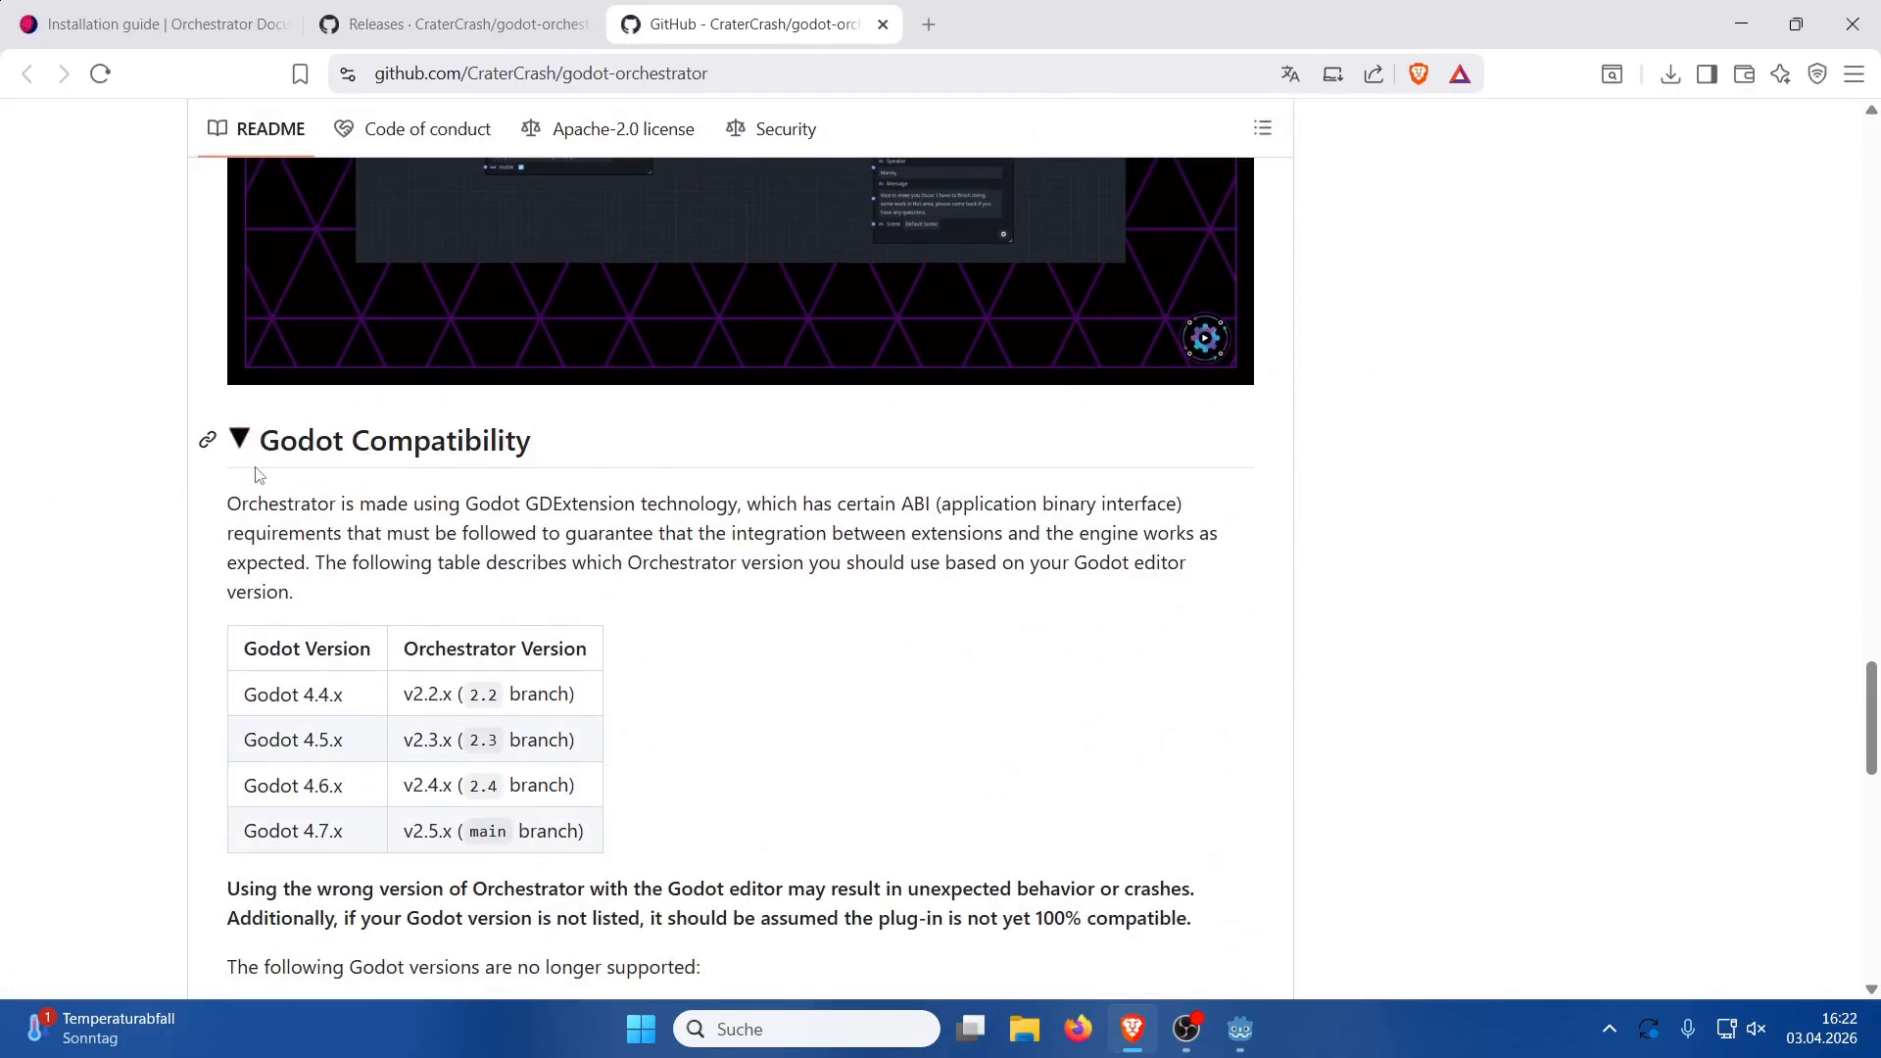
scroll(969, 468, "down", 1)
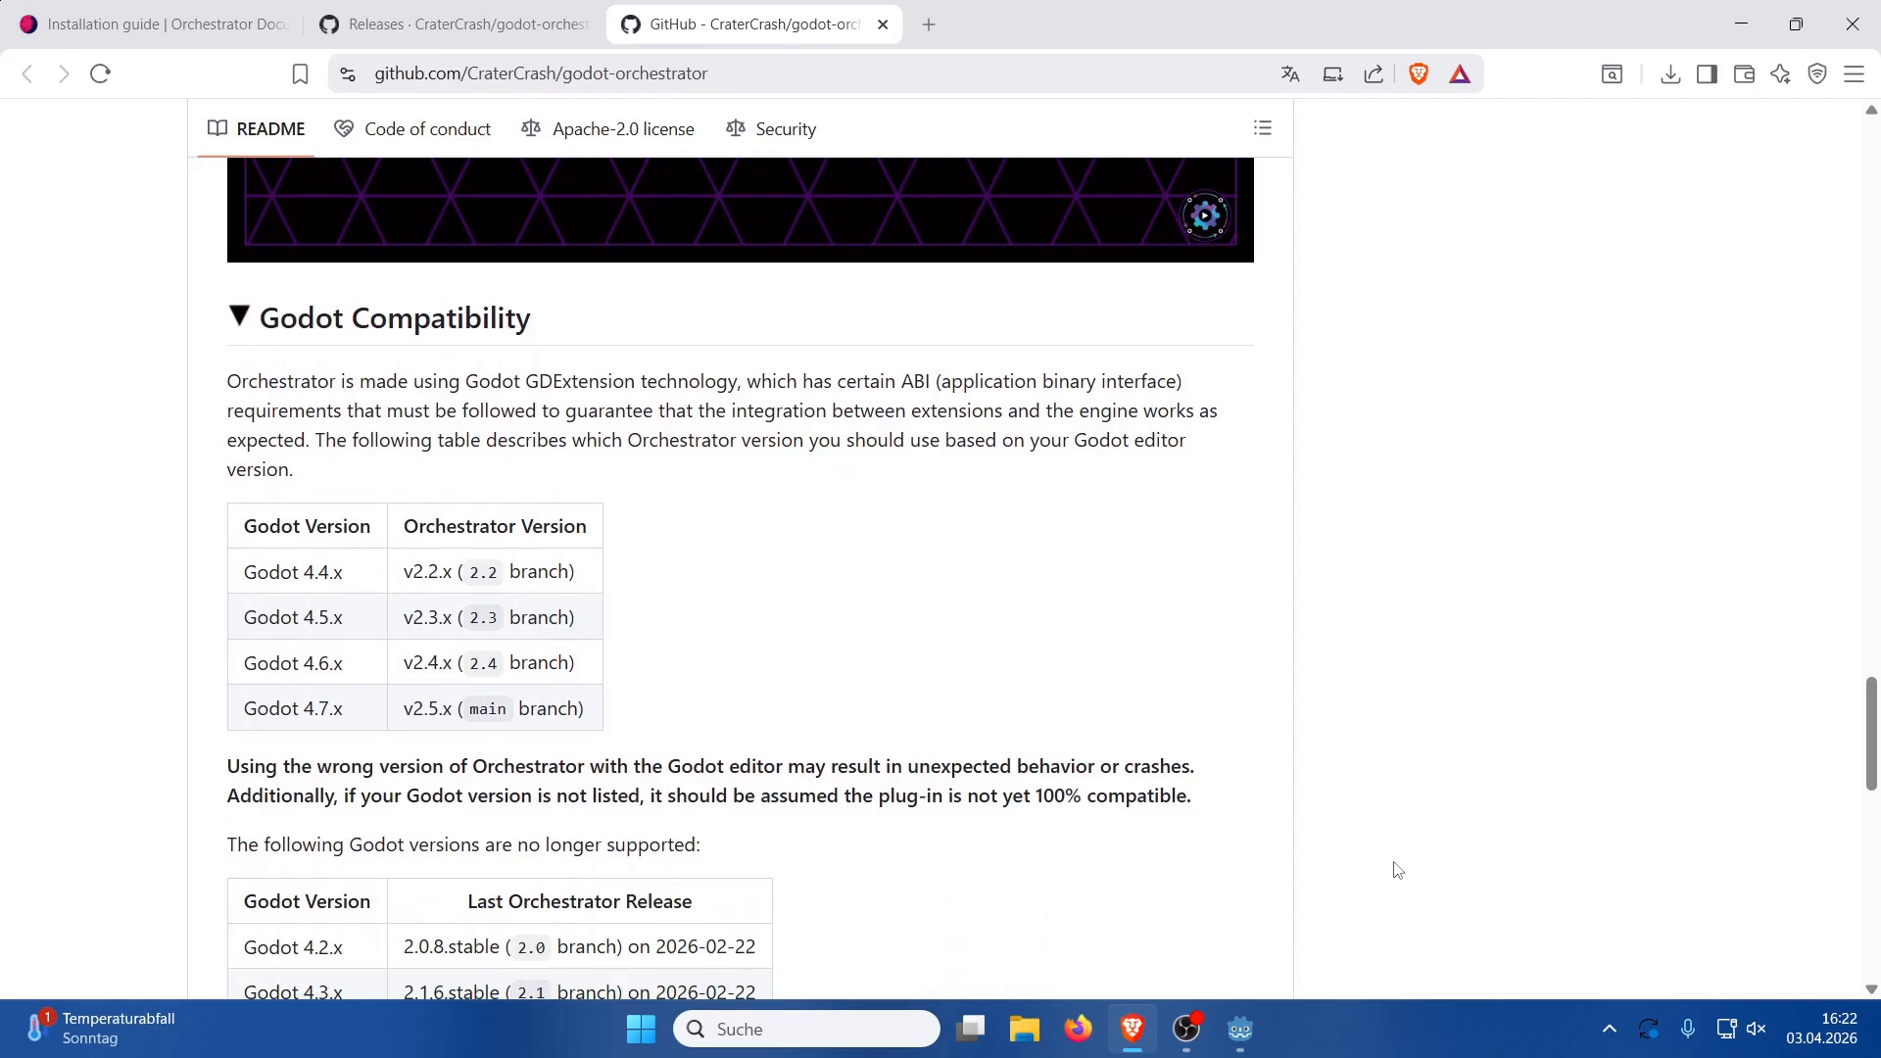
Check the version of the Godot editor and compare it with the matching Orchestrator version in the compatibility table
left_click(1240, 1028)
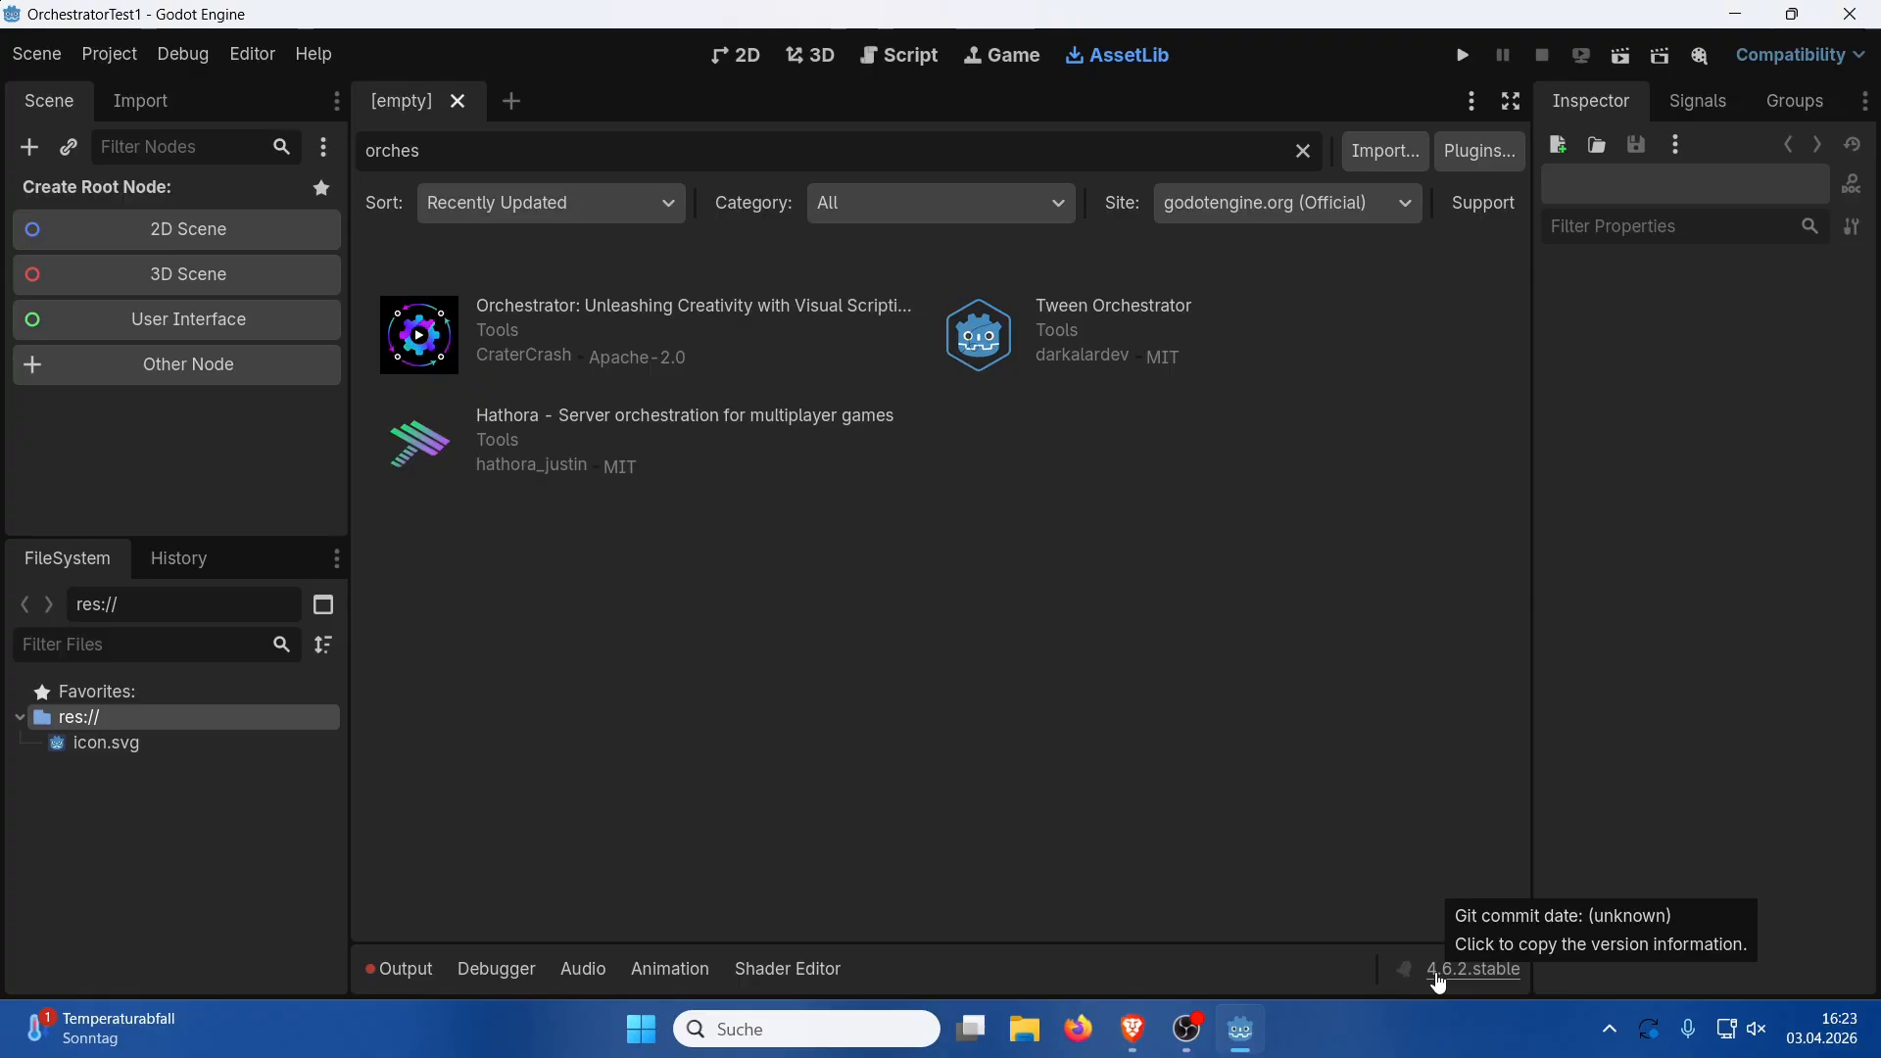
left_click(1737, 13)
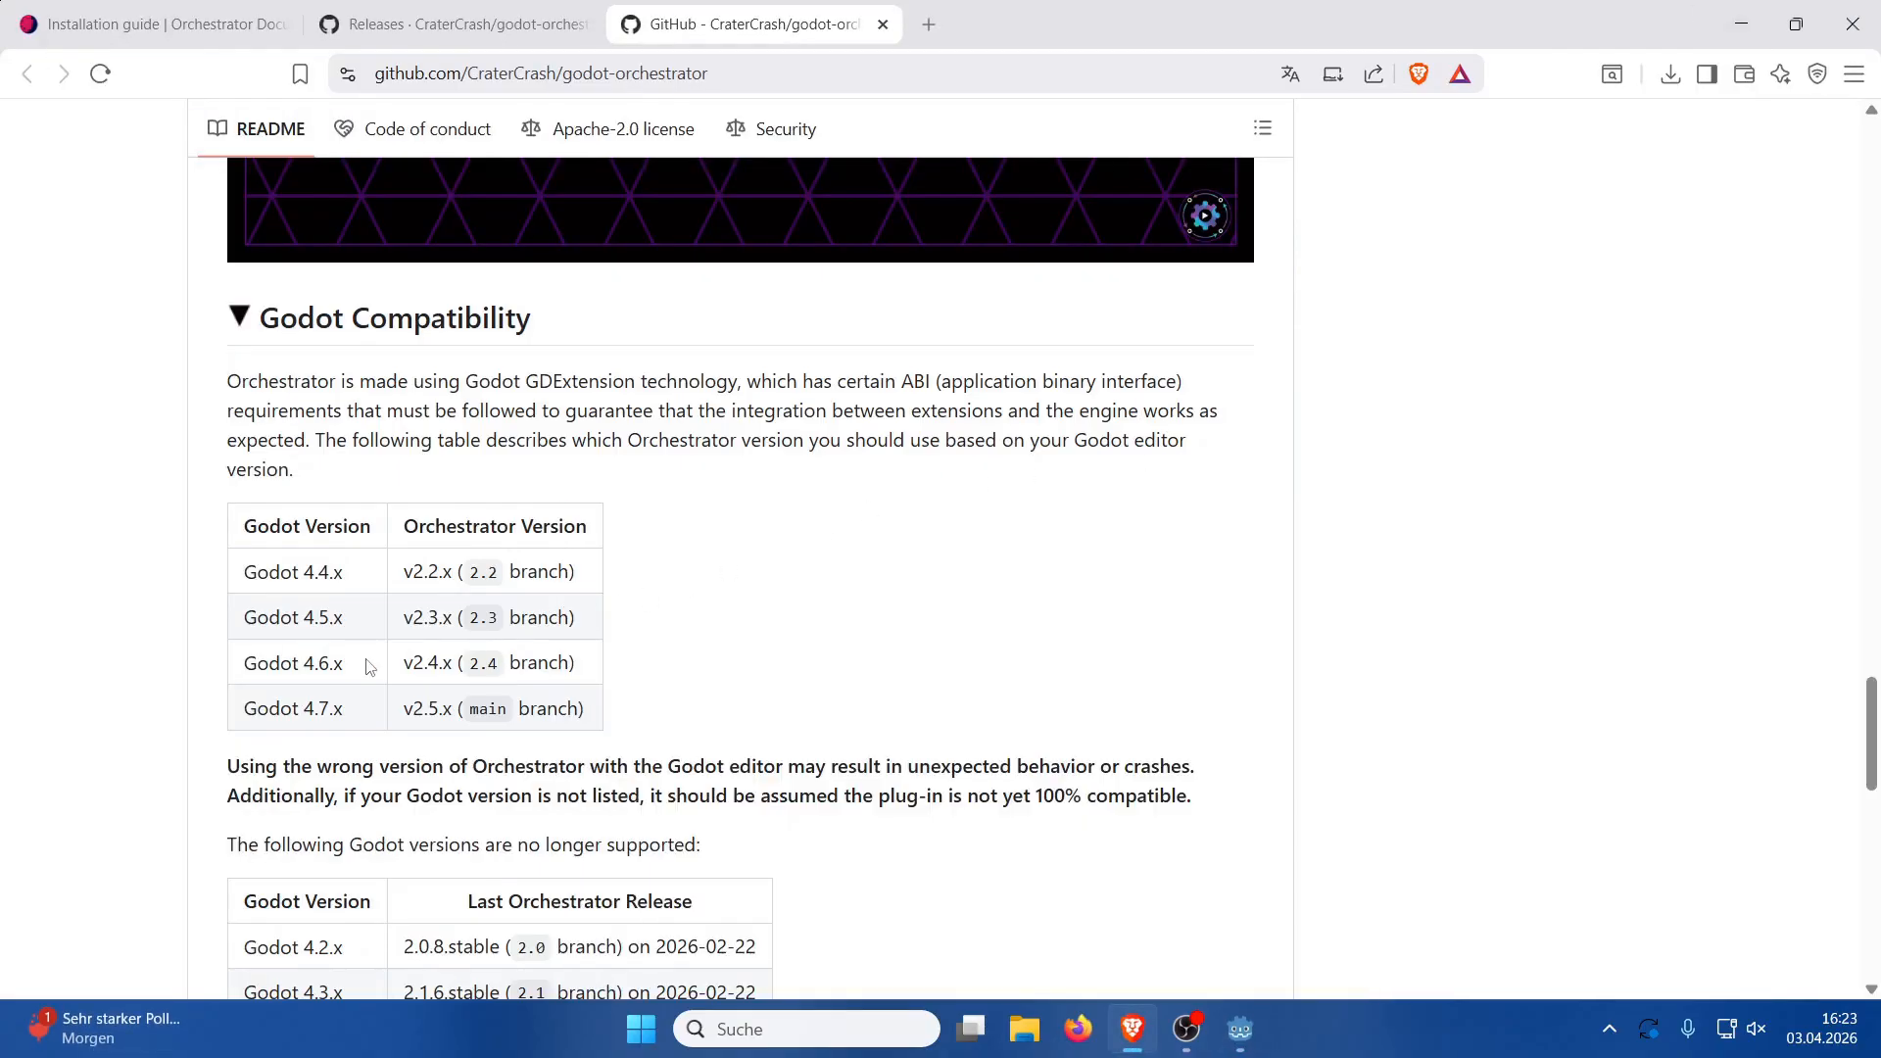
left_click_drag(408, 660, 468, 663)
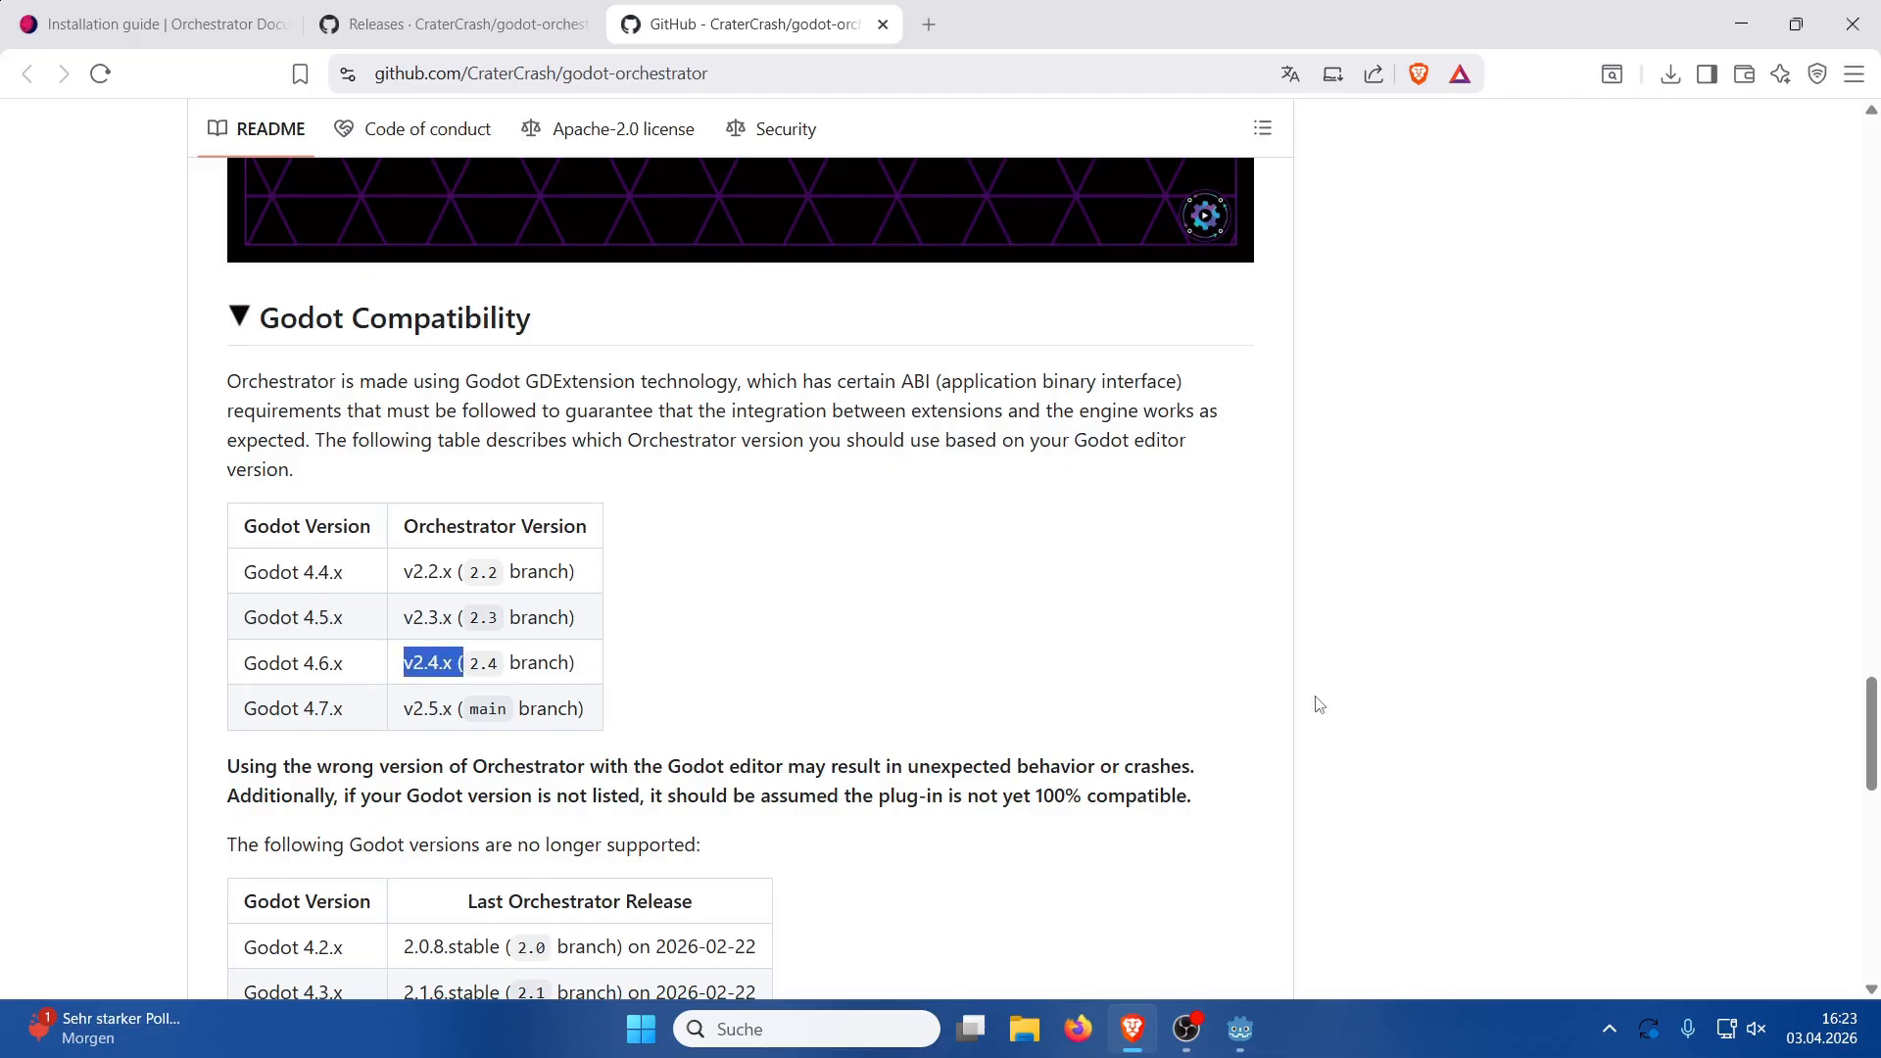
Download godot-orchestrator-v2.4.2-stable-plugin.zip from the 2.4.2.stable release assets into the Downloads folder
left_click(482, 35)
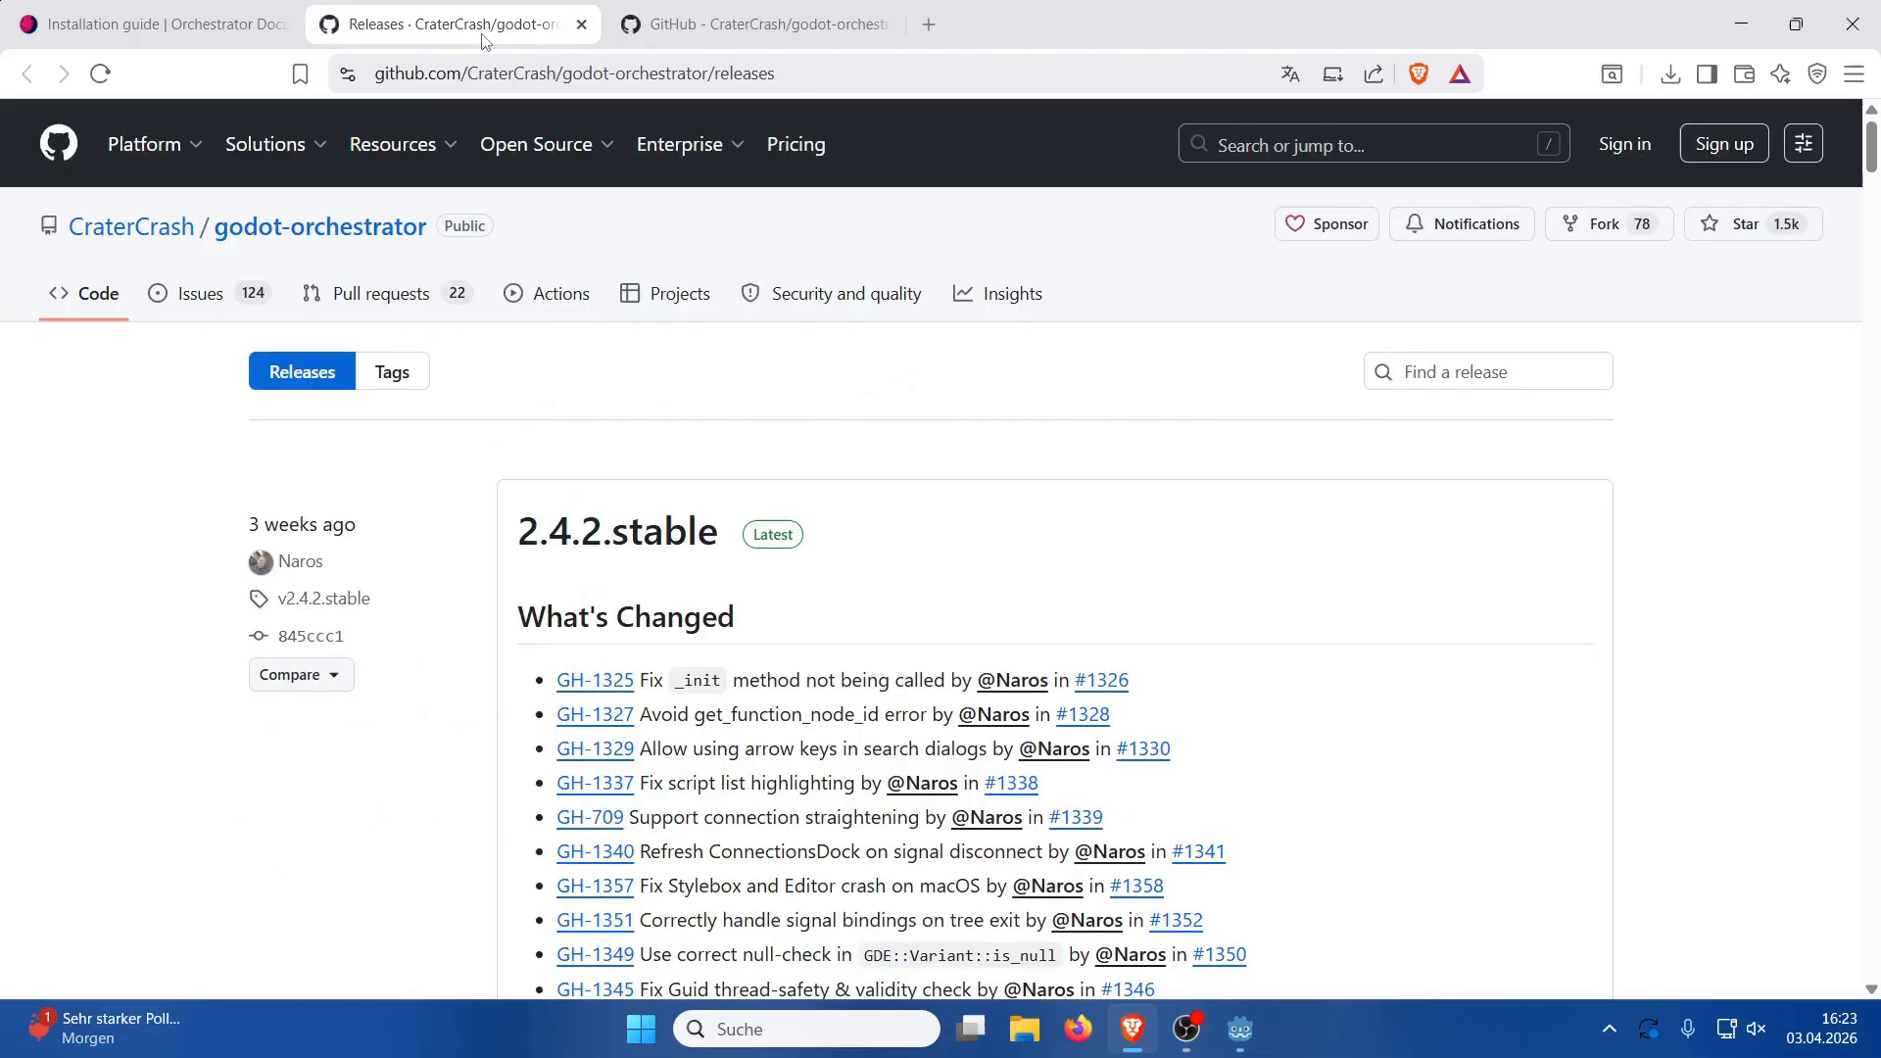
left_click_drag(511, 535, 925, 492)
left_click(1355, 584)
scroll(1347, 580, "down", 1)
scroll(1361, 585, "down", 7)
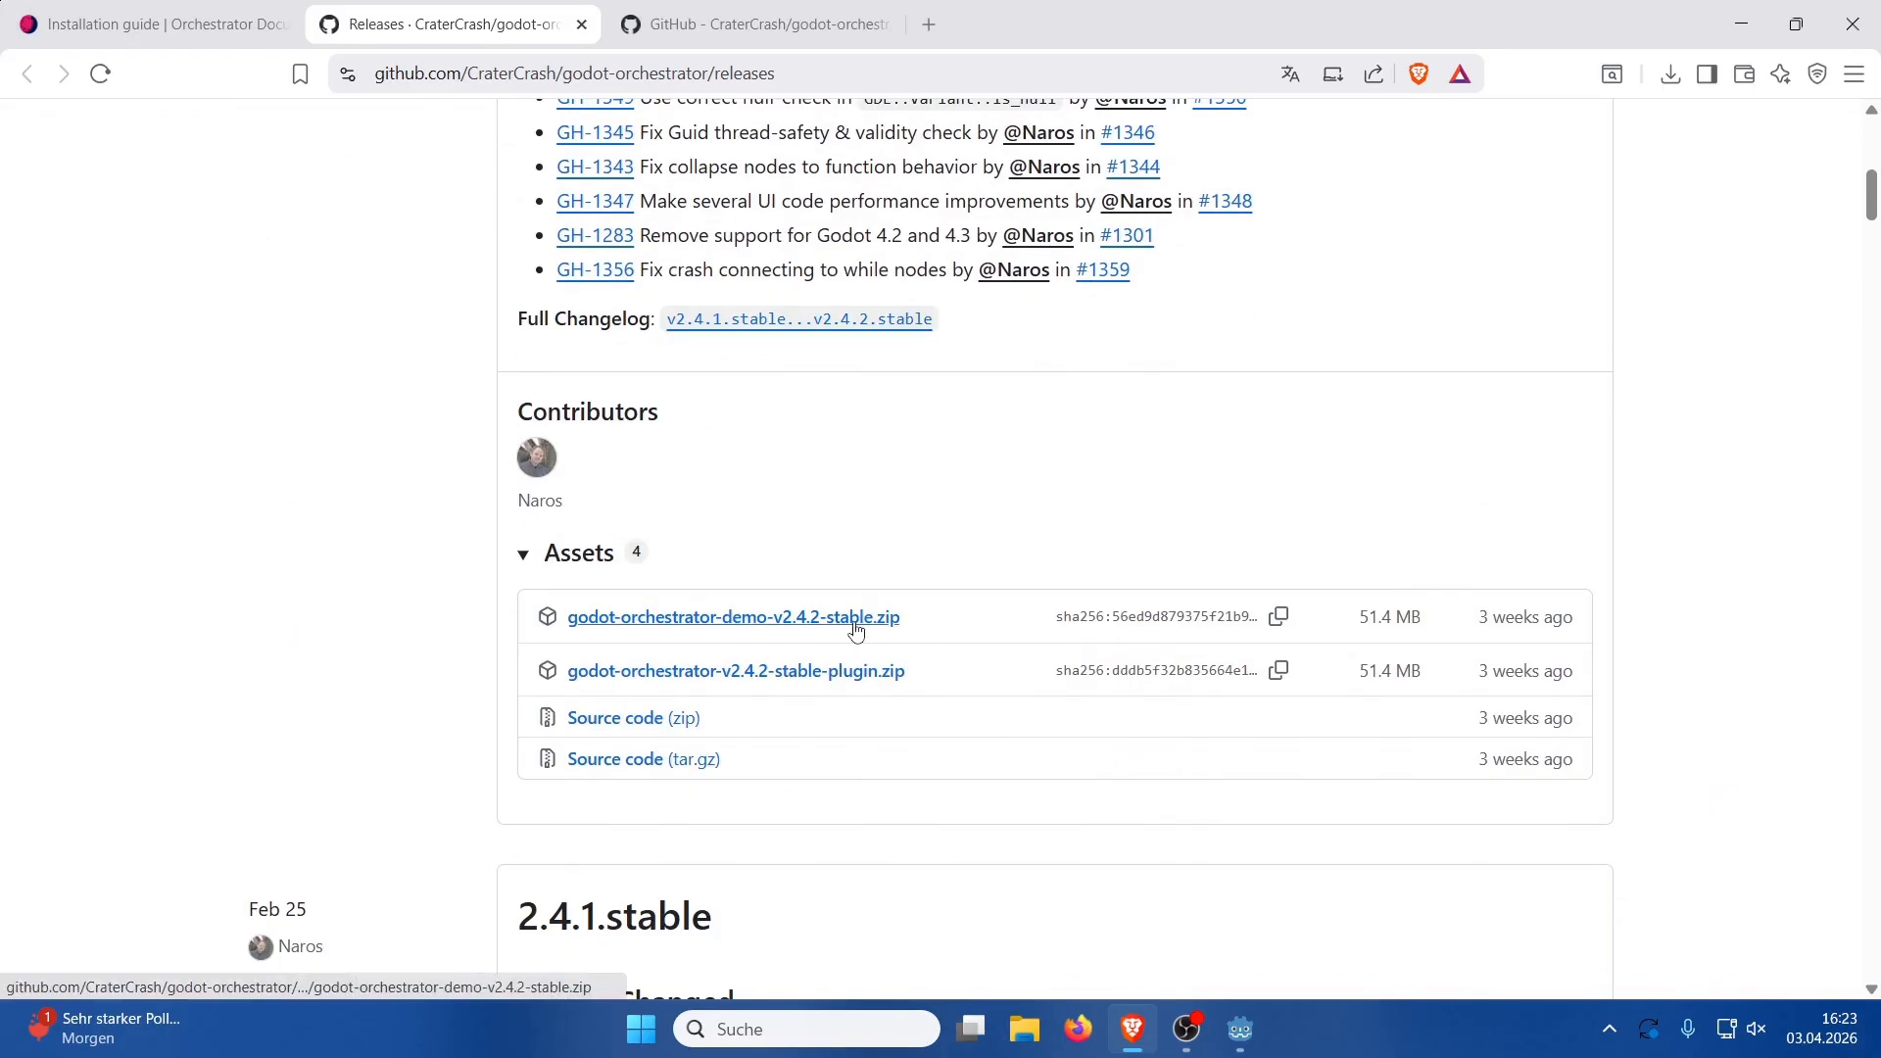
left_click(840, 676)
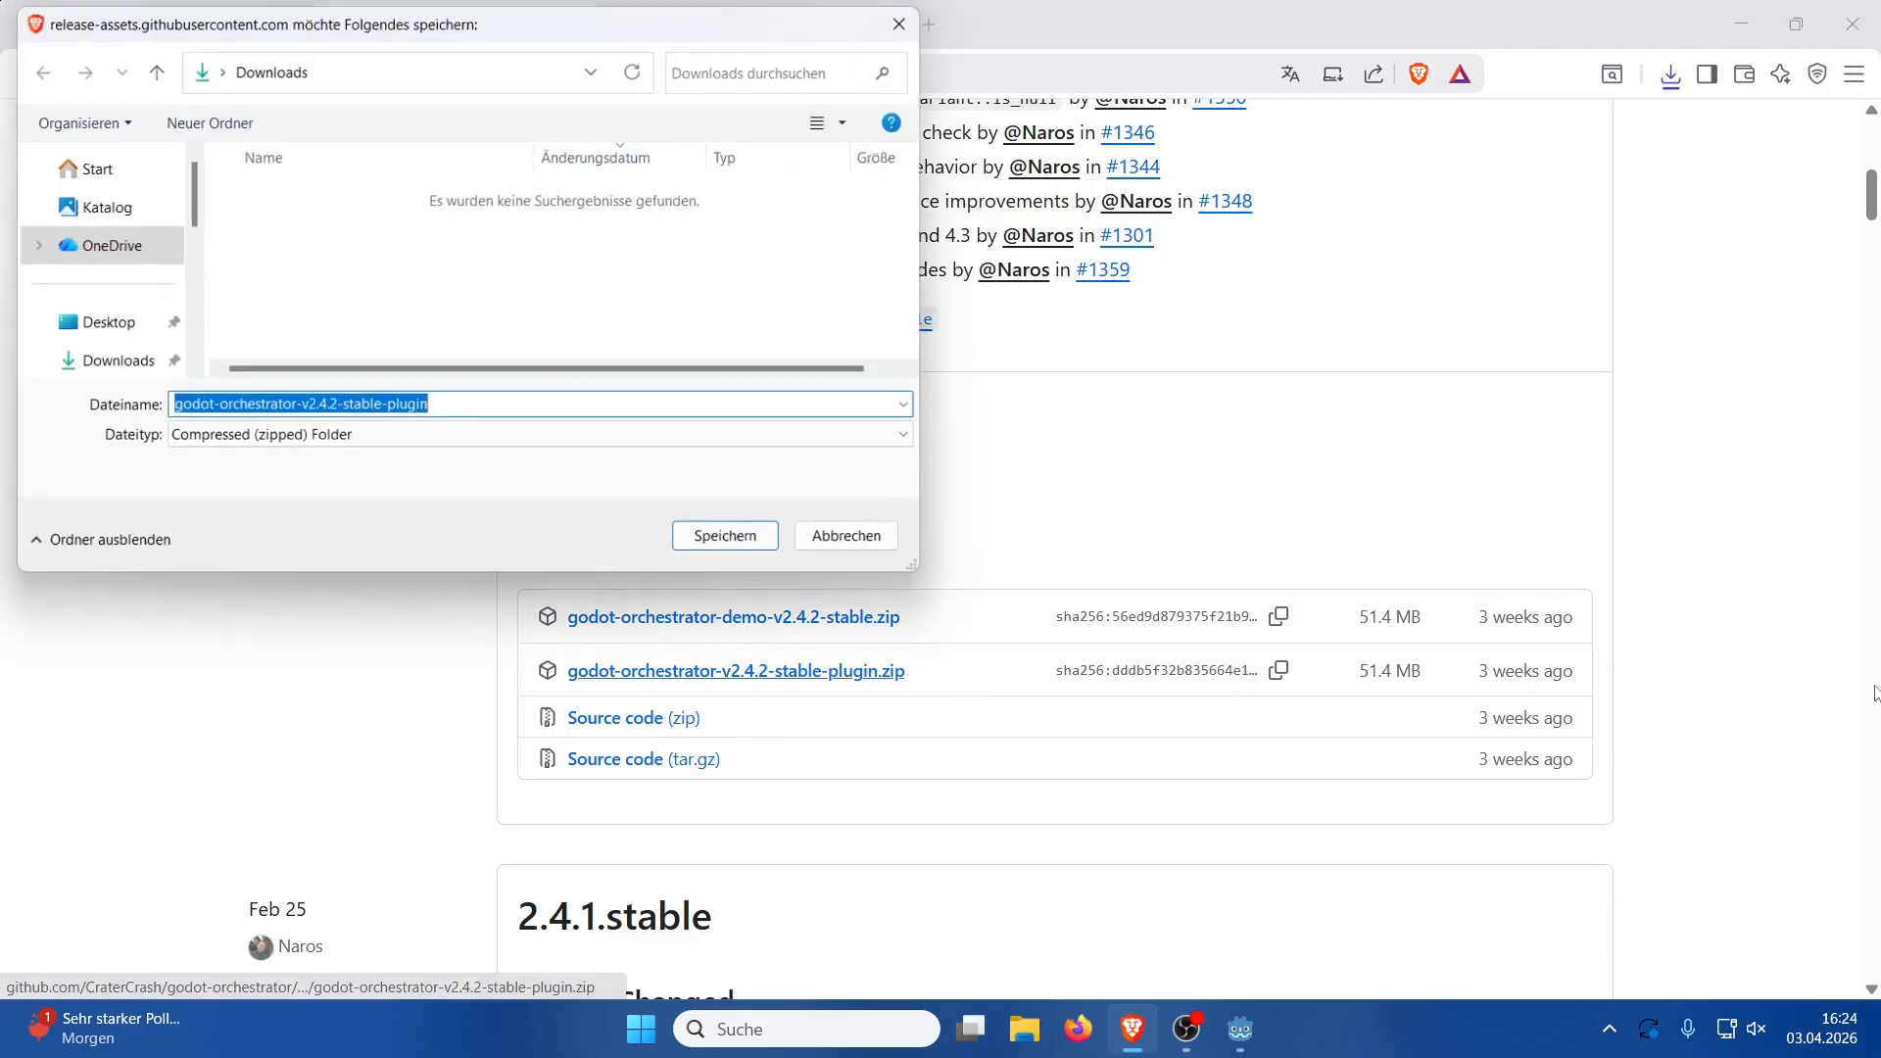
left_click(691, 541)
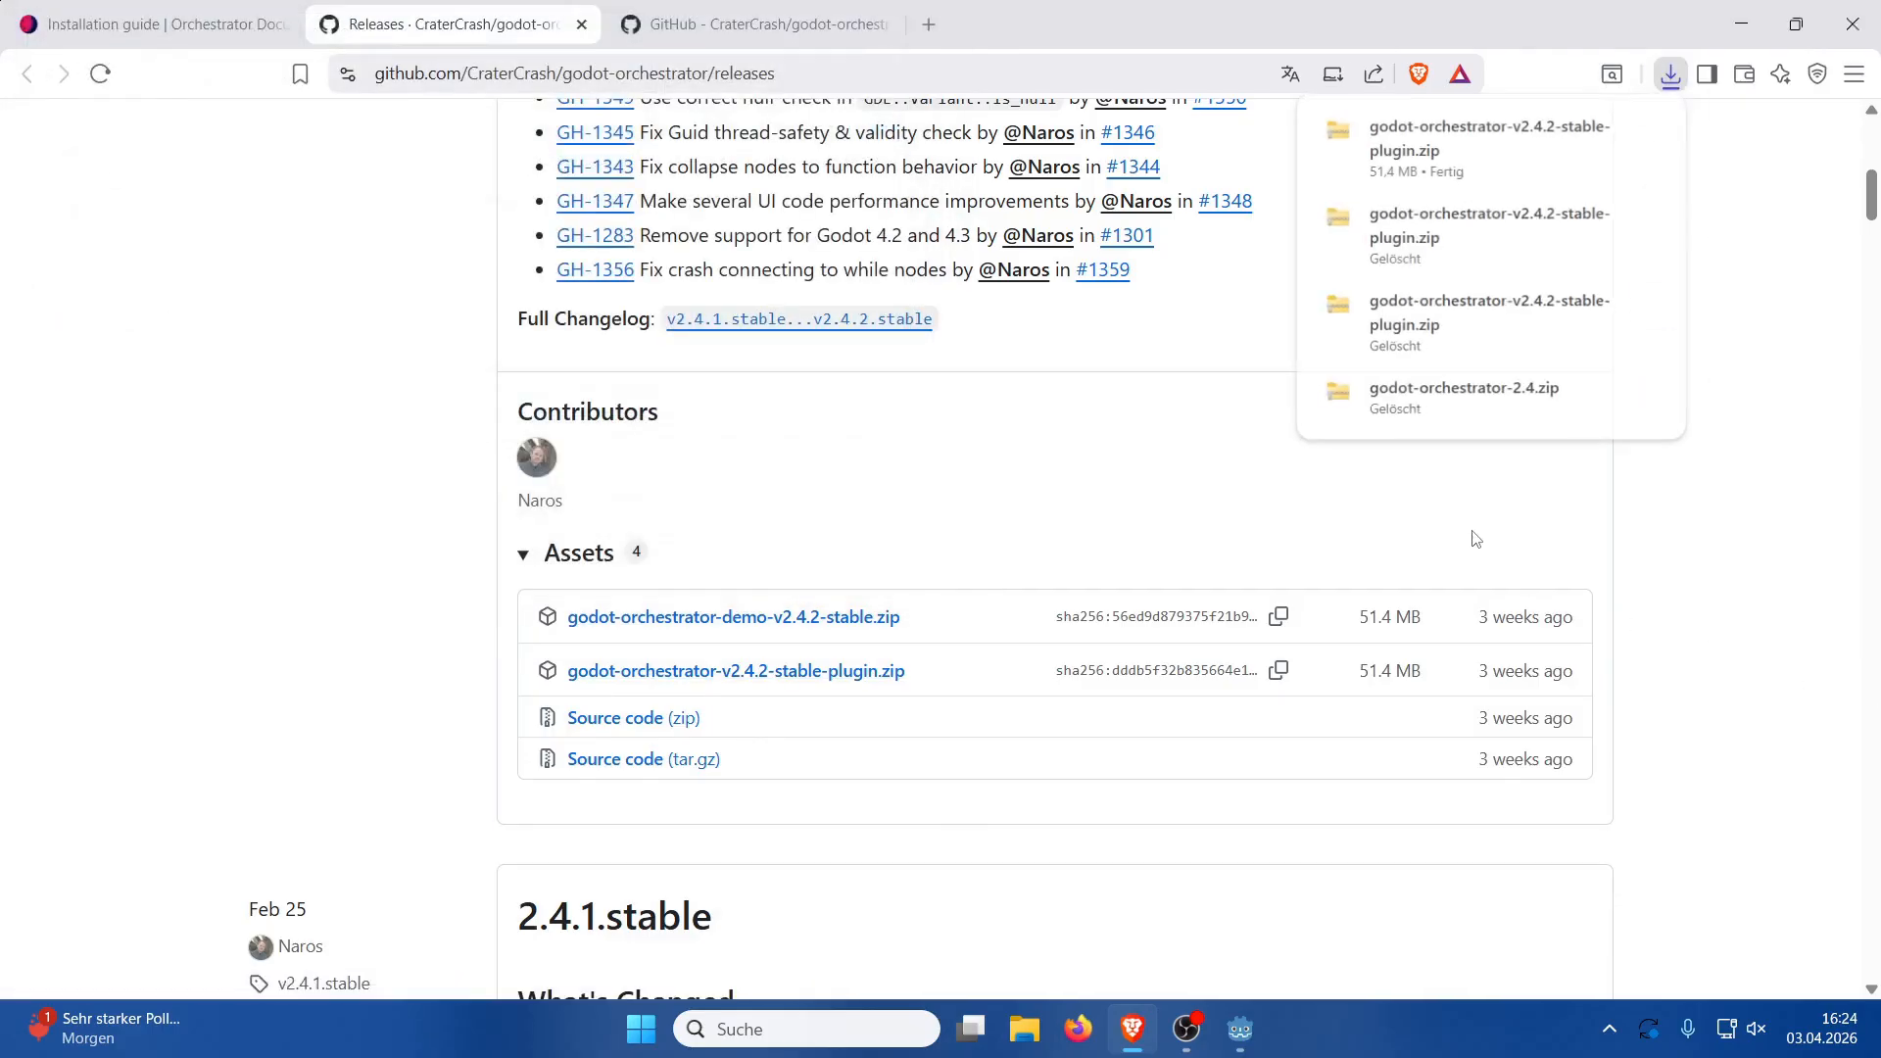
left_click(1794, 279)
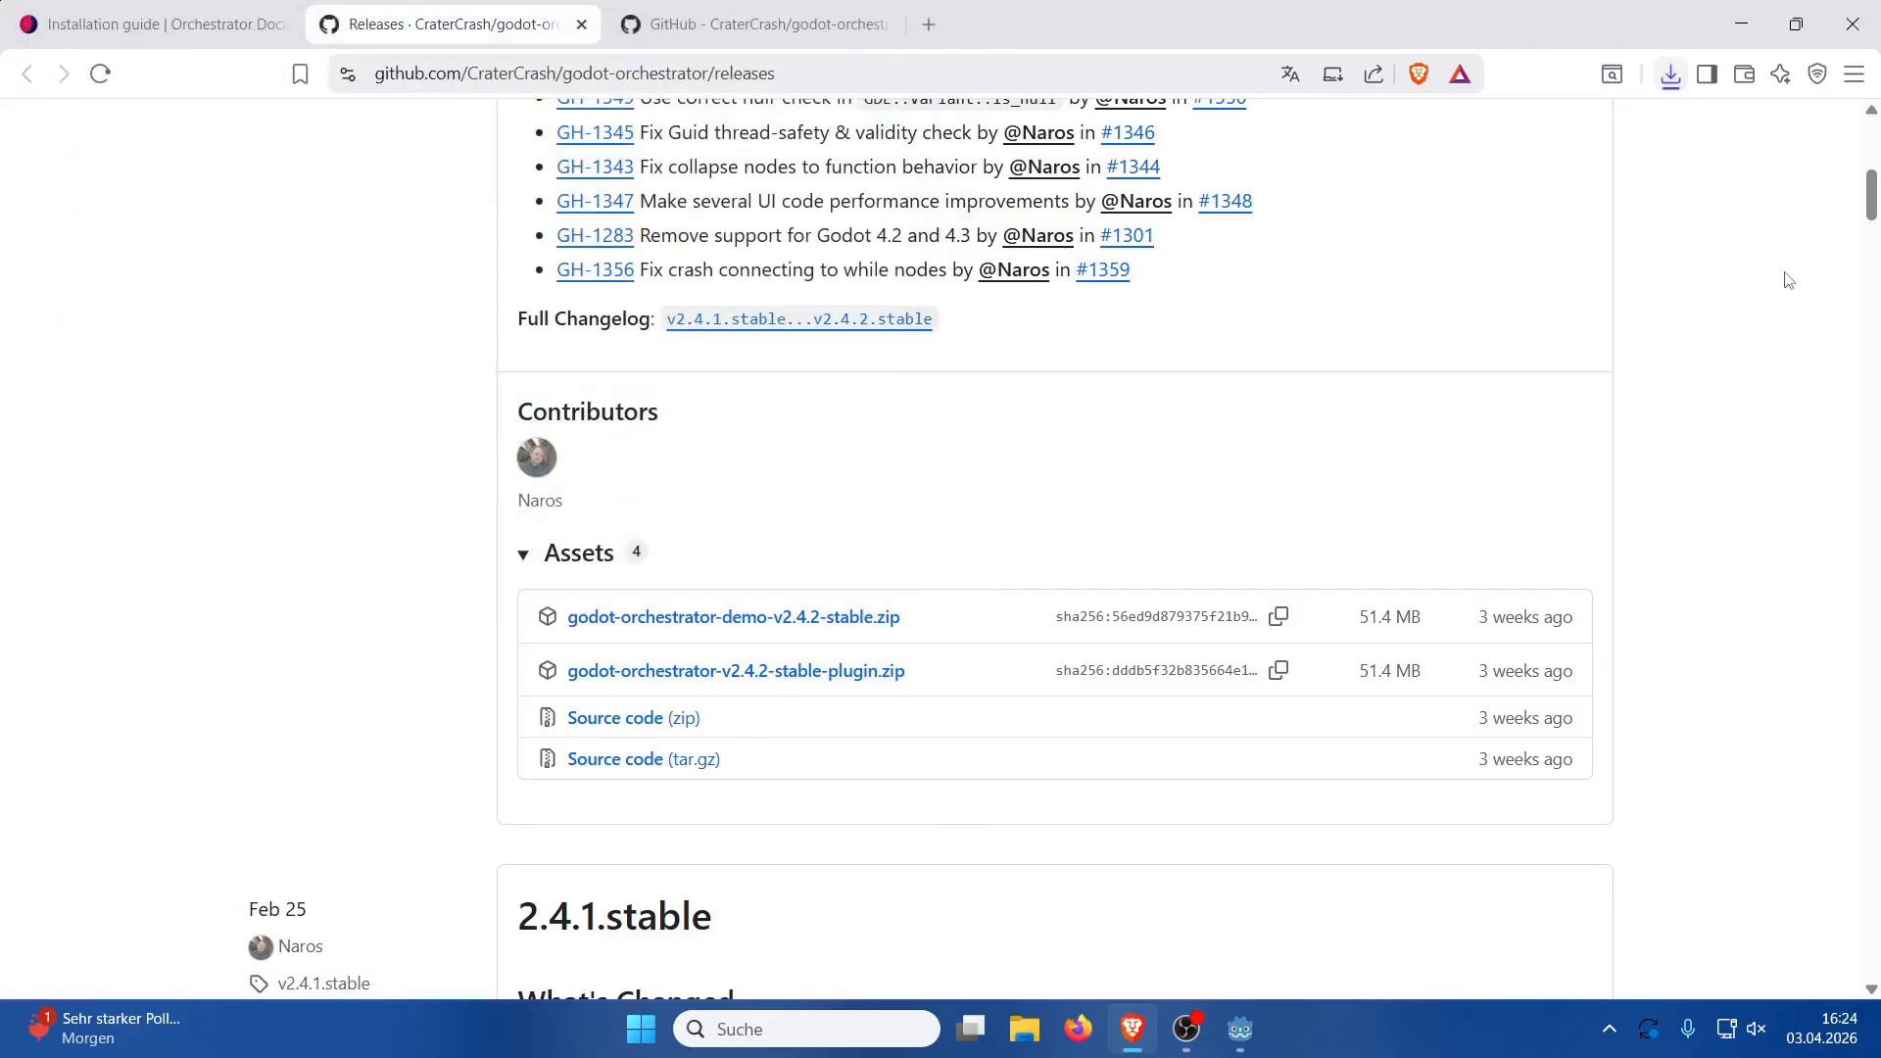
Switch back to Godot and load godot-orchestrator-v2.4.2-stable-plugin.zip from Downloads as an asset to import
left_click(1236, 1030)
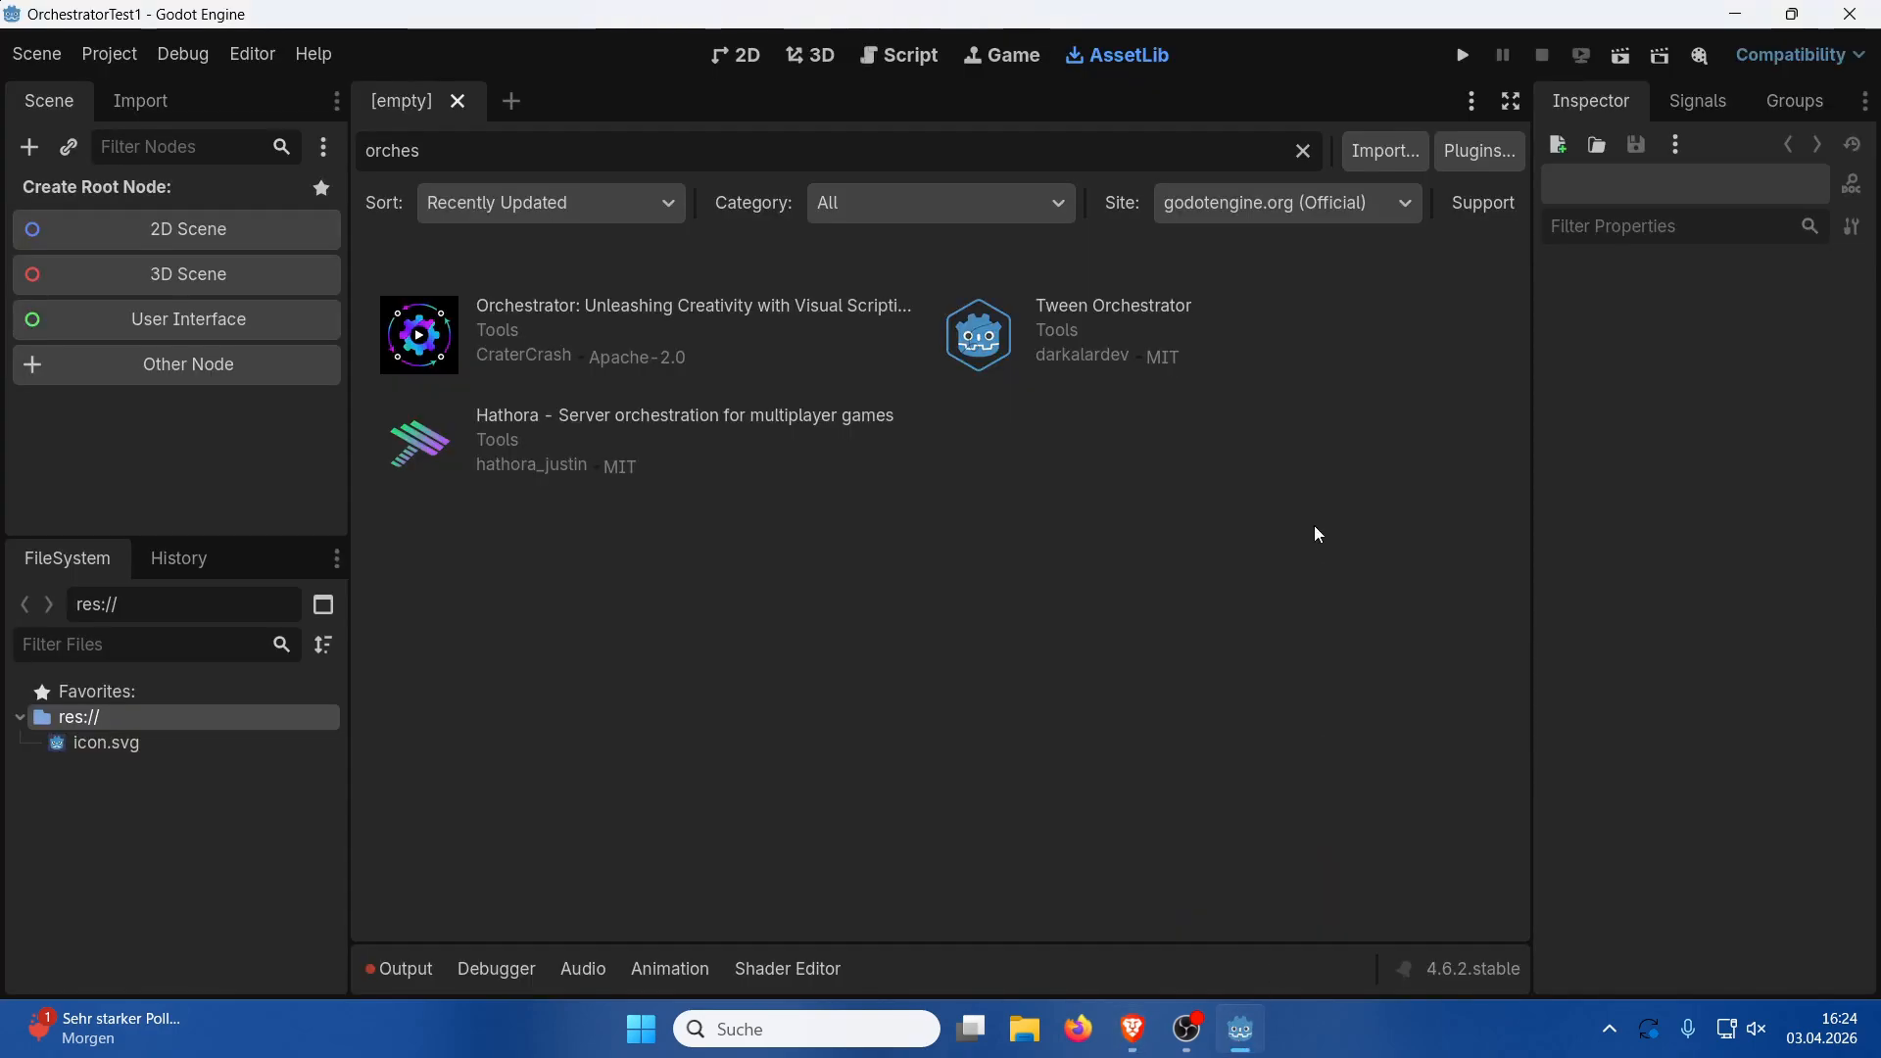
left_click(1361, 154)
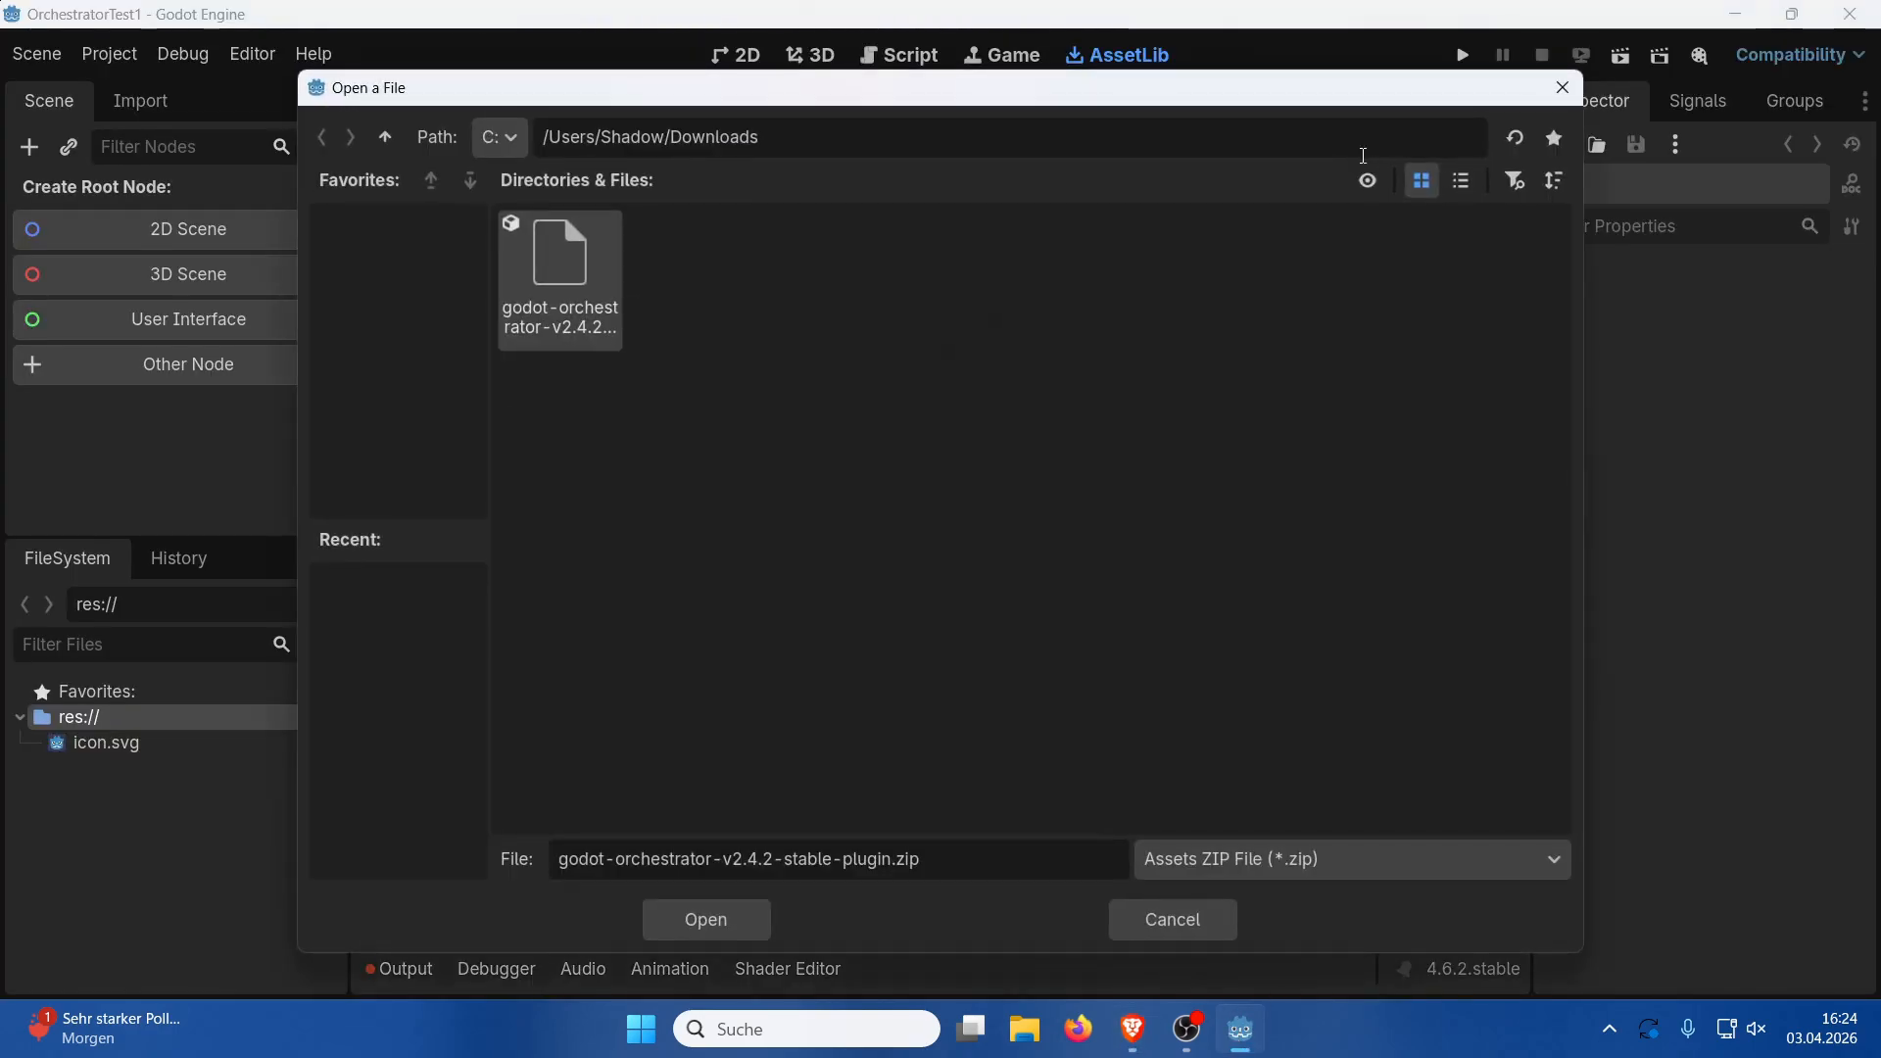
left_click_drag(781, 134, 443, 137)
left_click(1146, 389)
left_click(578, 317)
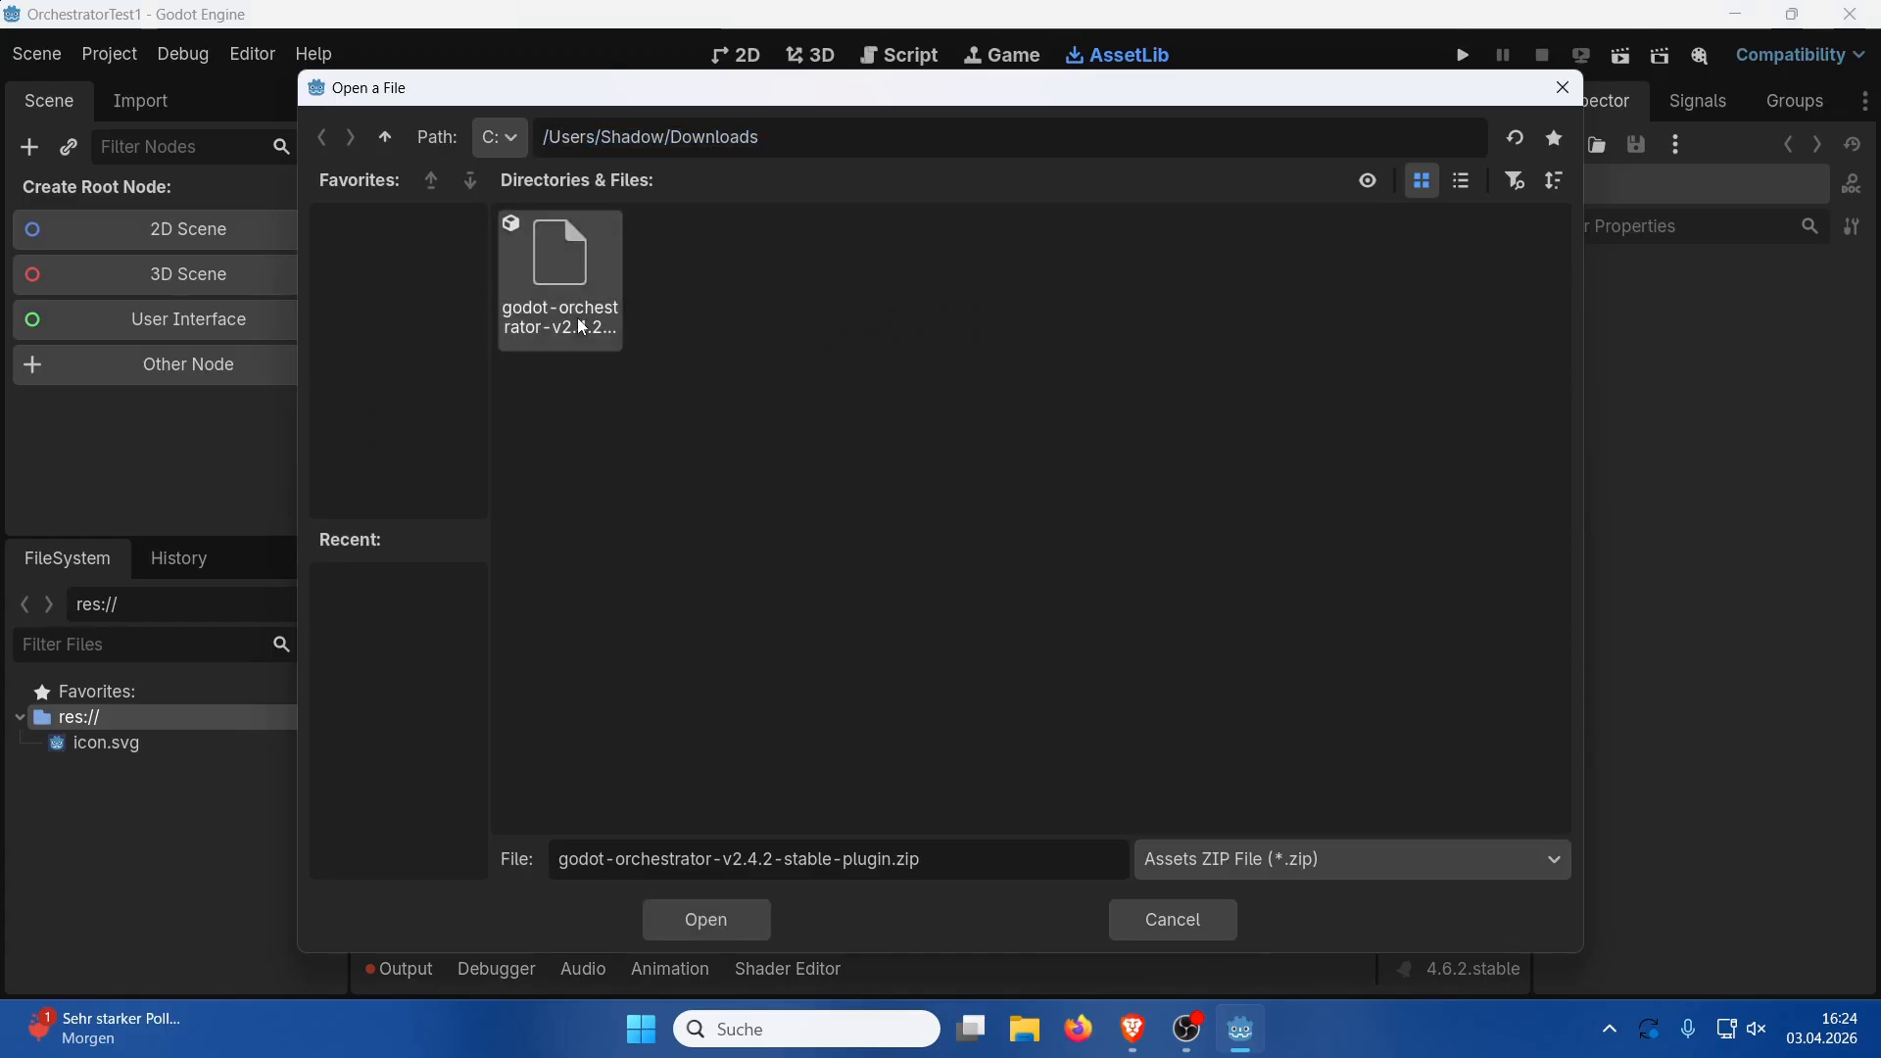
left_click(726, 933)
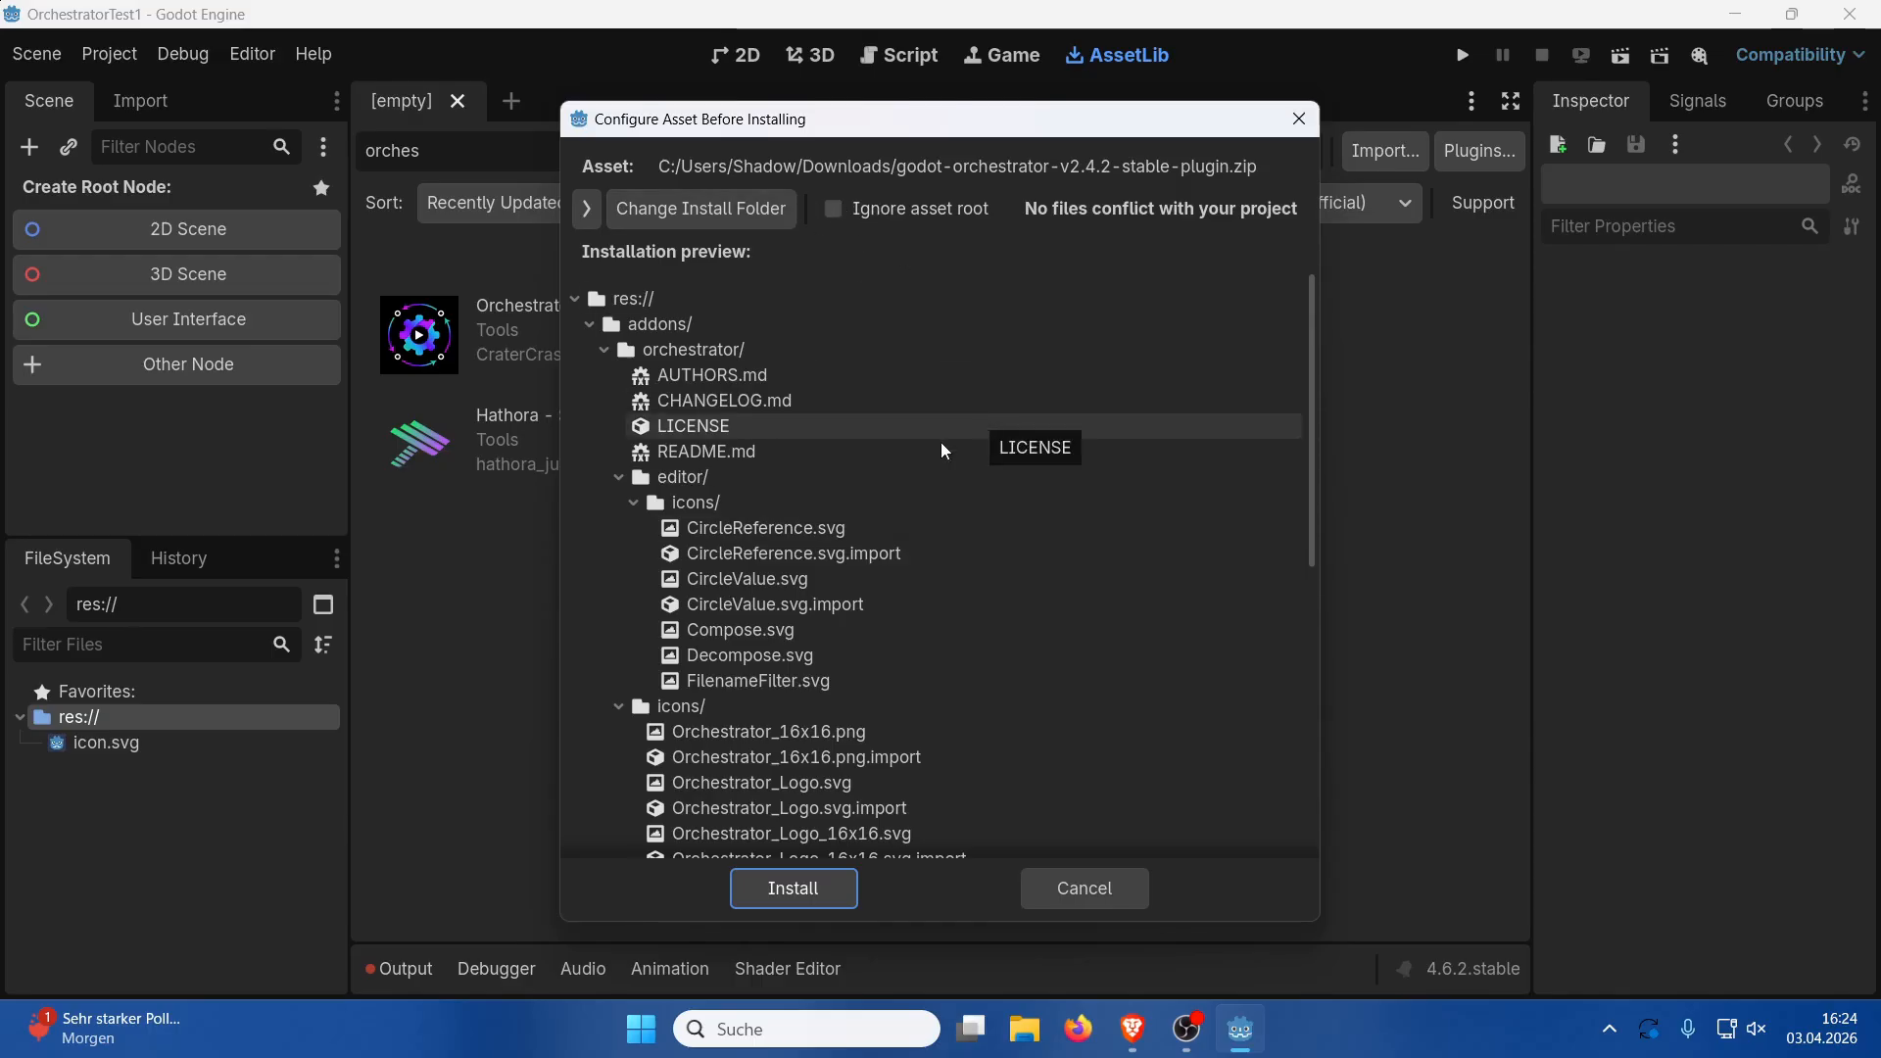
Install the Orchestrator plug-in files into the project and restart the editor
left_click(811, 889)
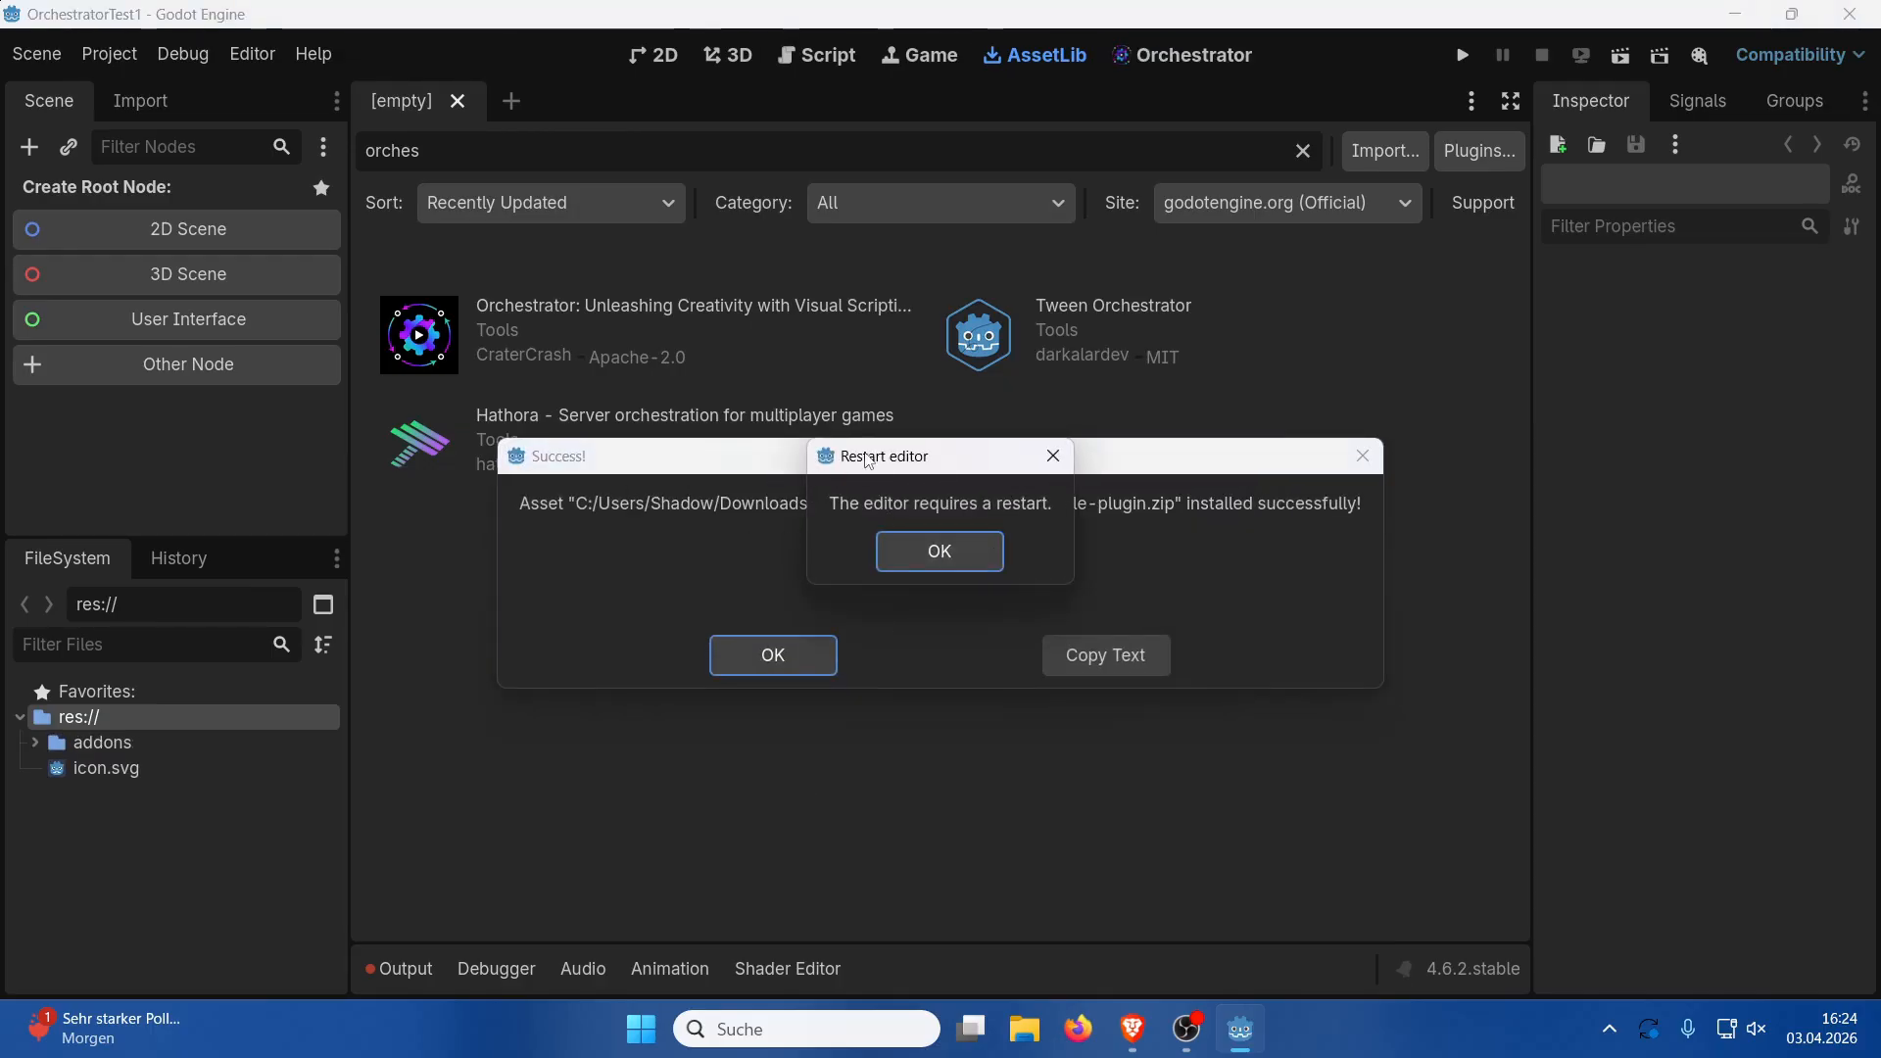
left_click(934, 565)
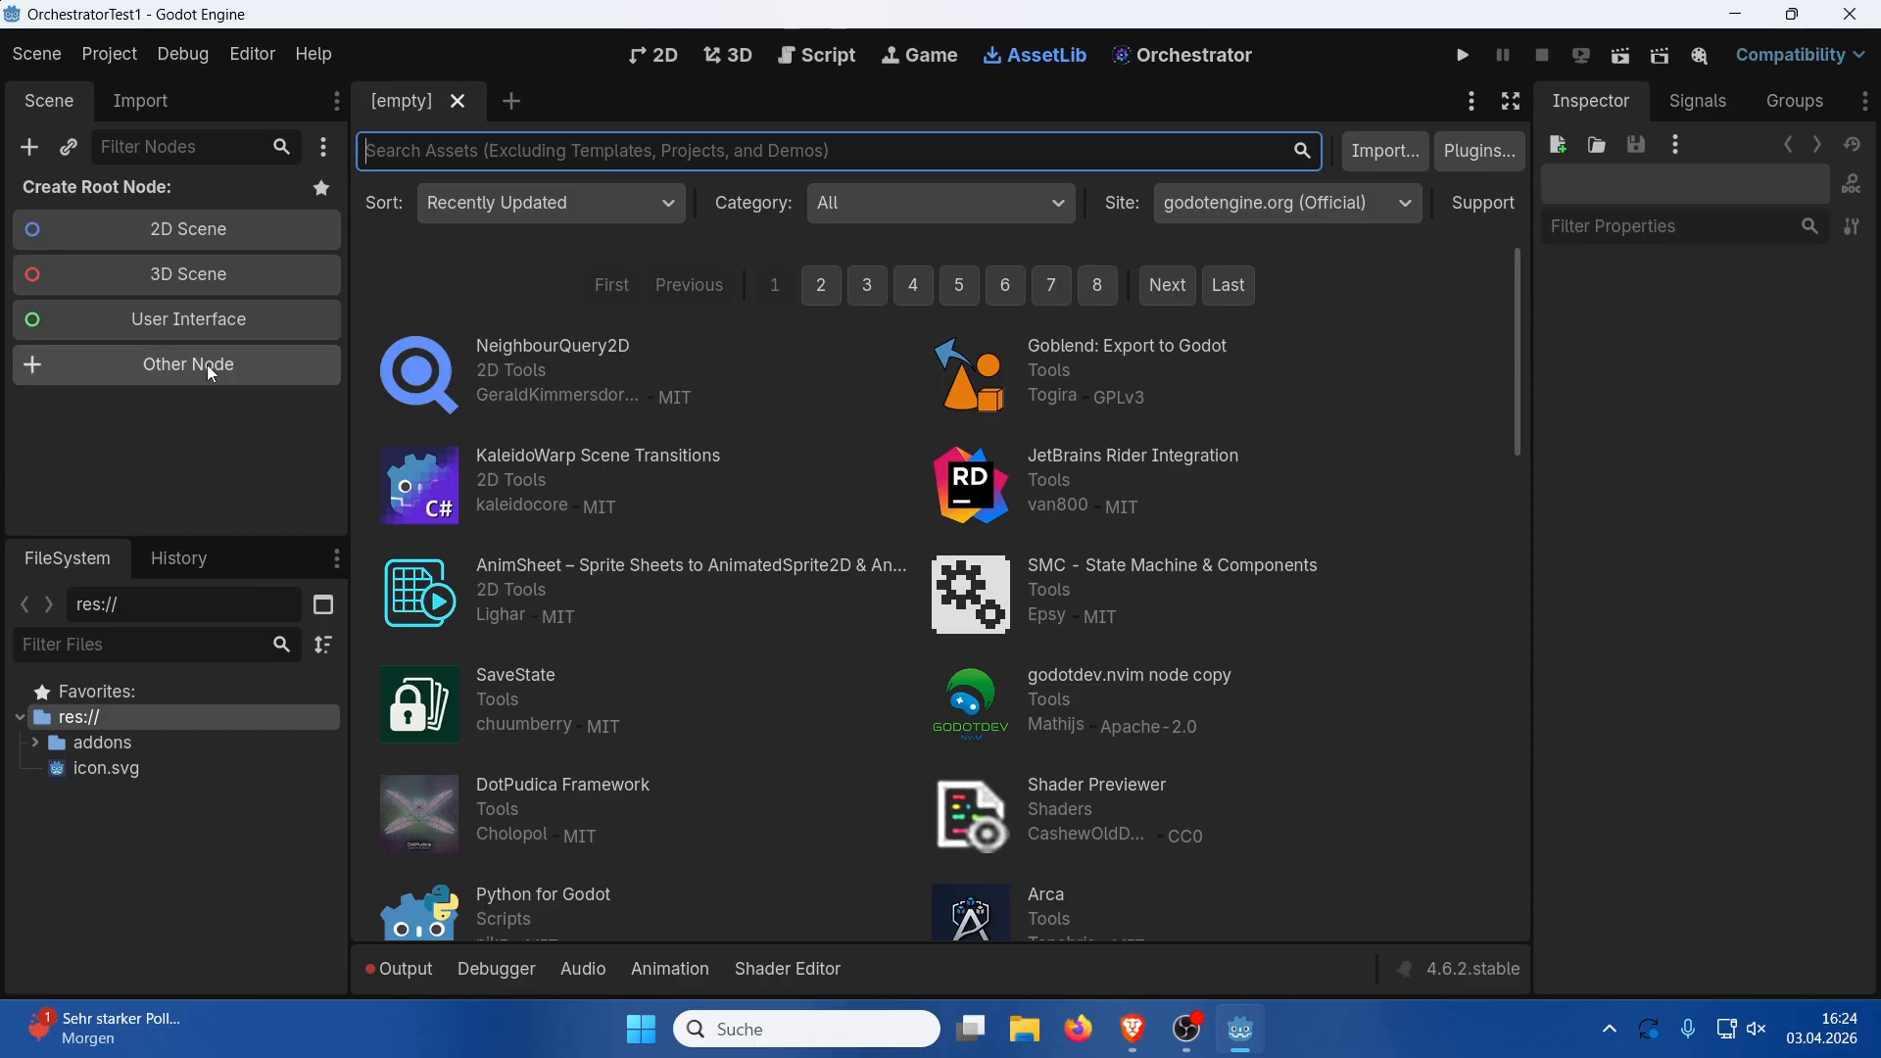
In the 2D workspace, create a plain Node as the scene's root and rename it main
left_click(672, 57)
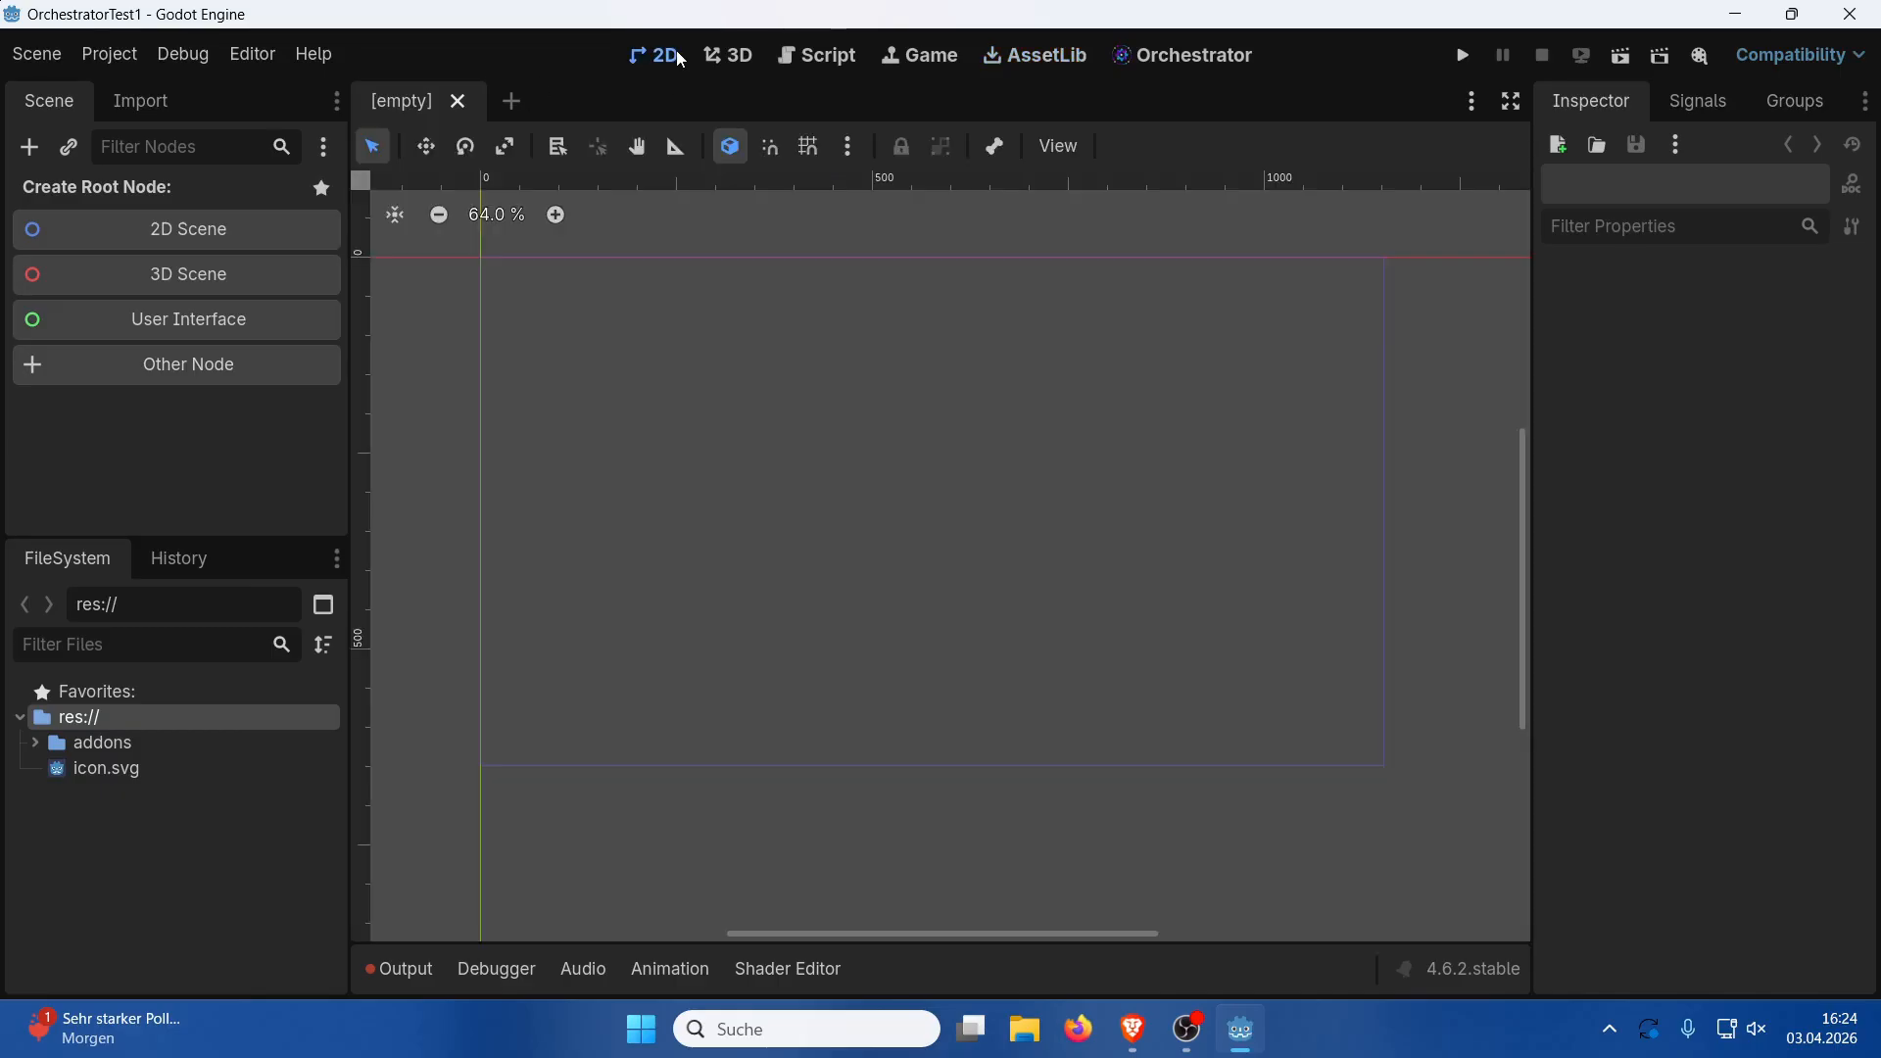
left_click(279, 354)
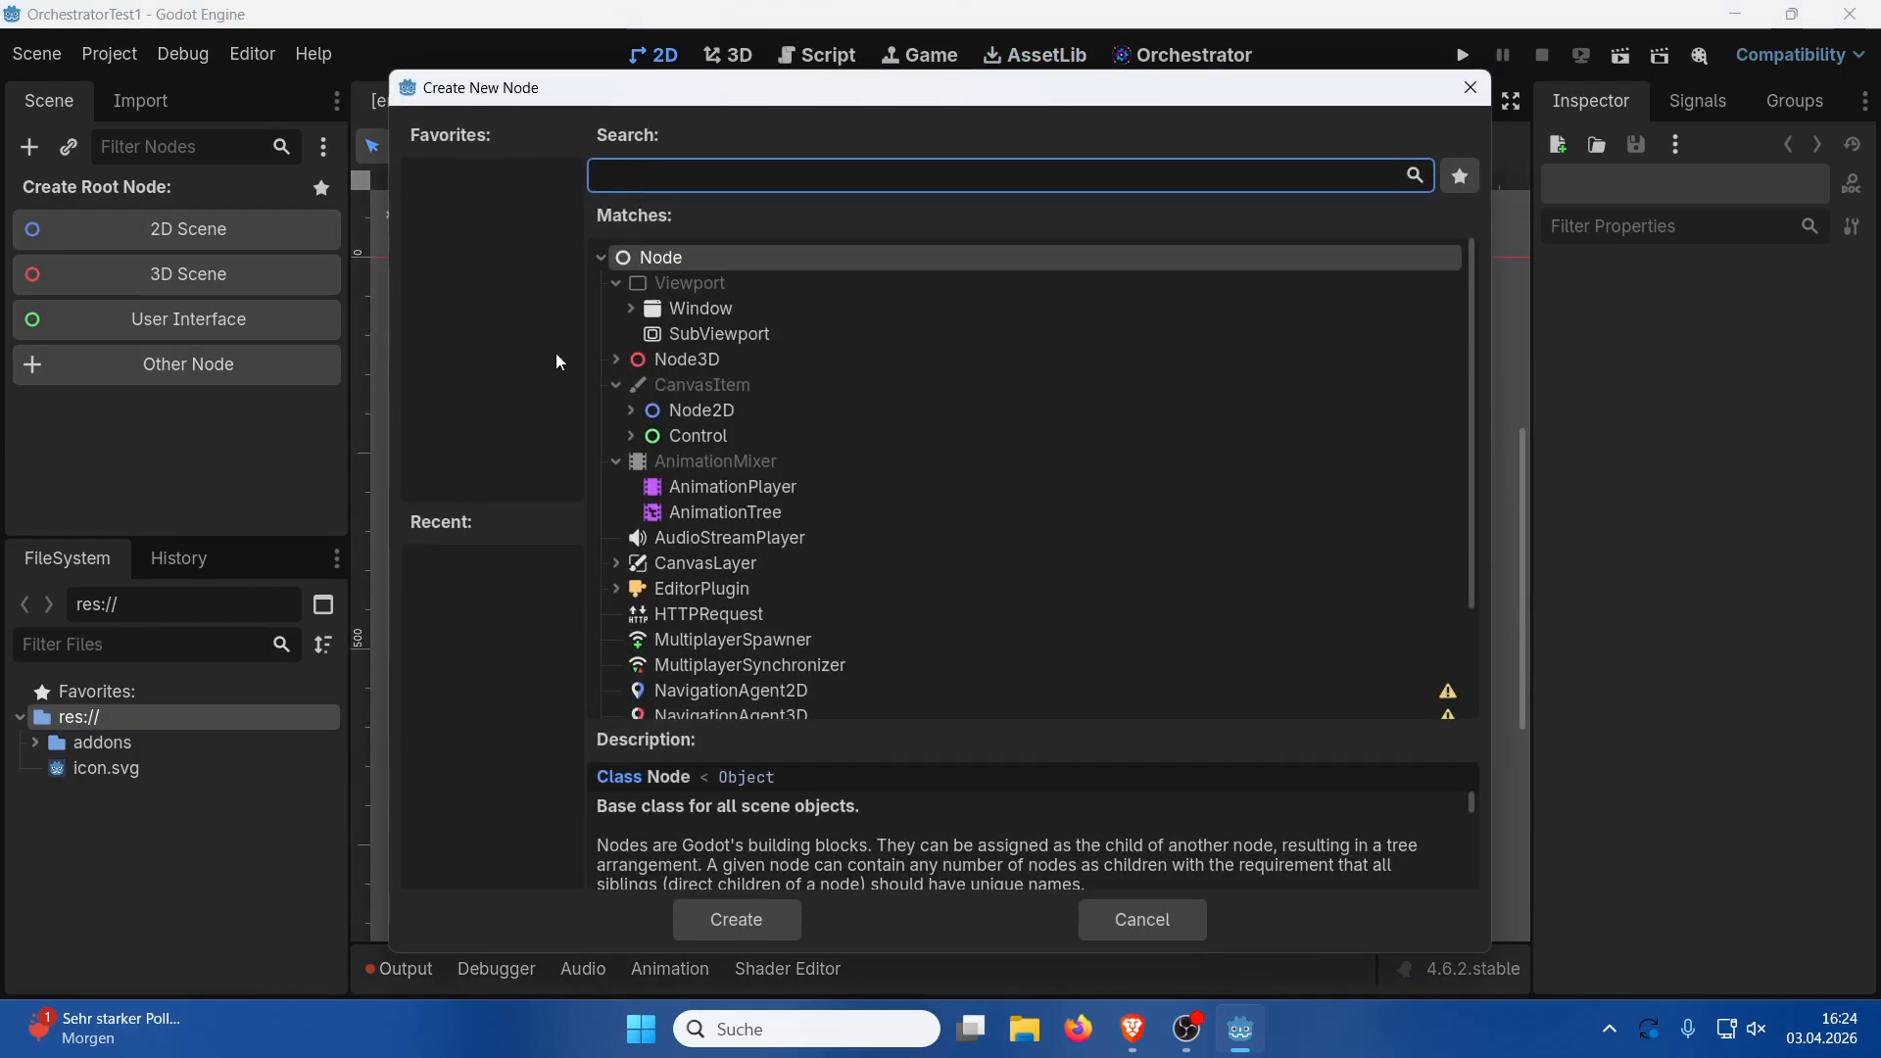
double_click(805, 257)
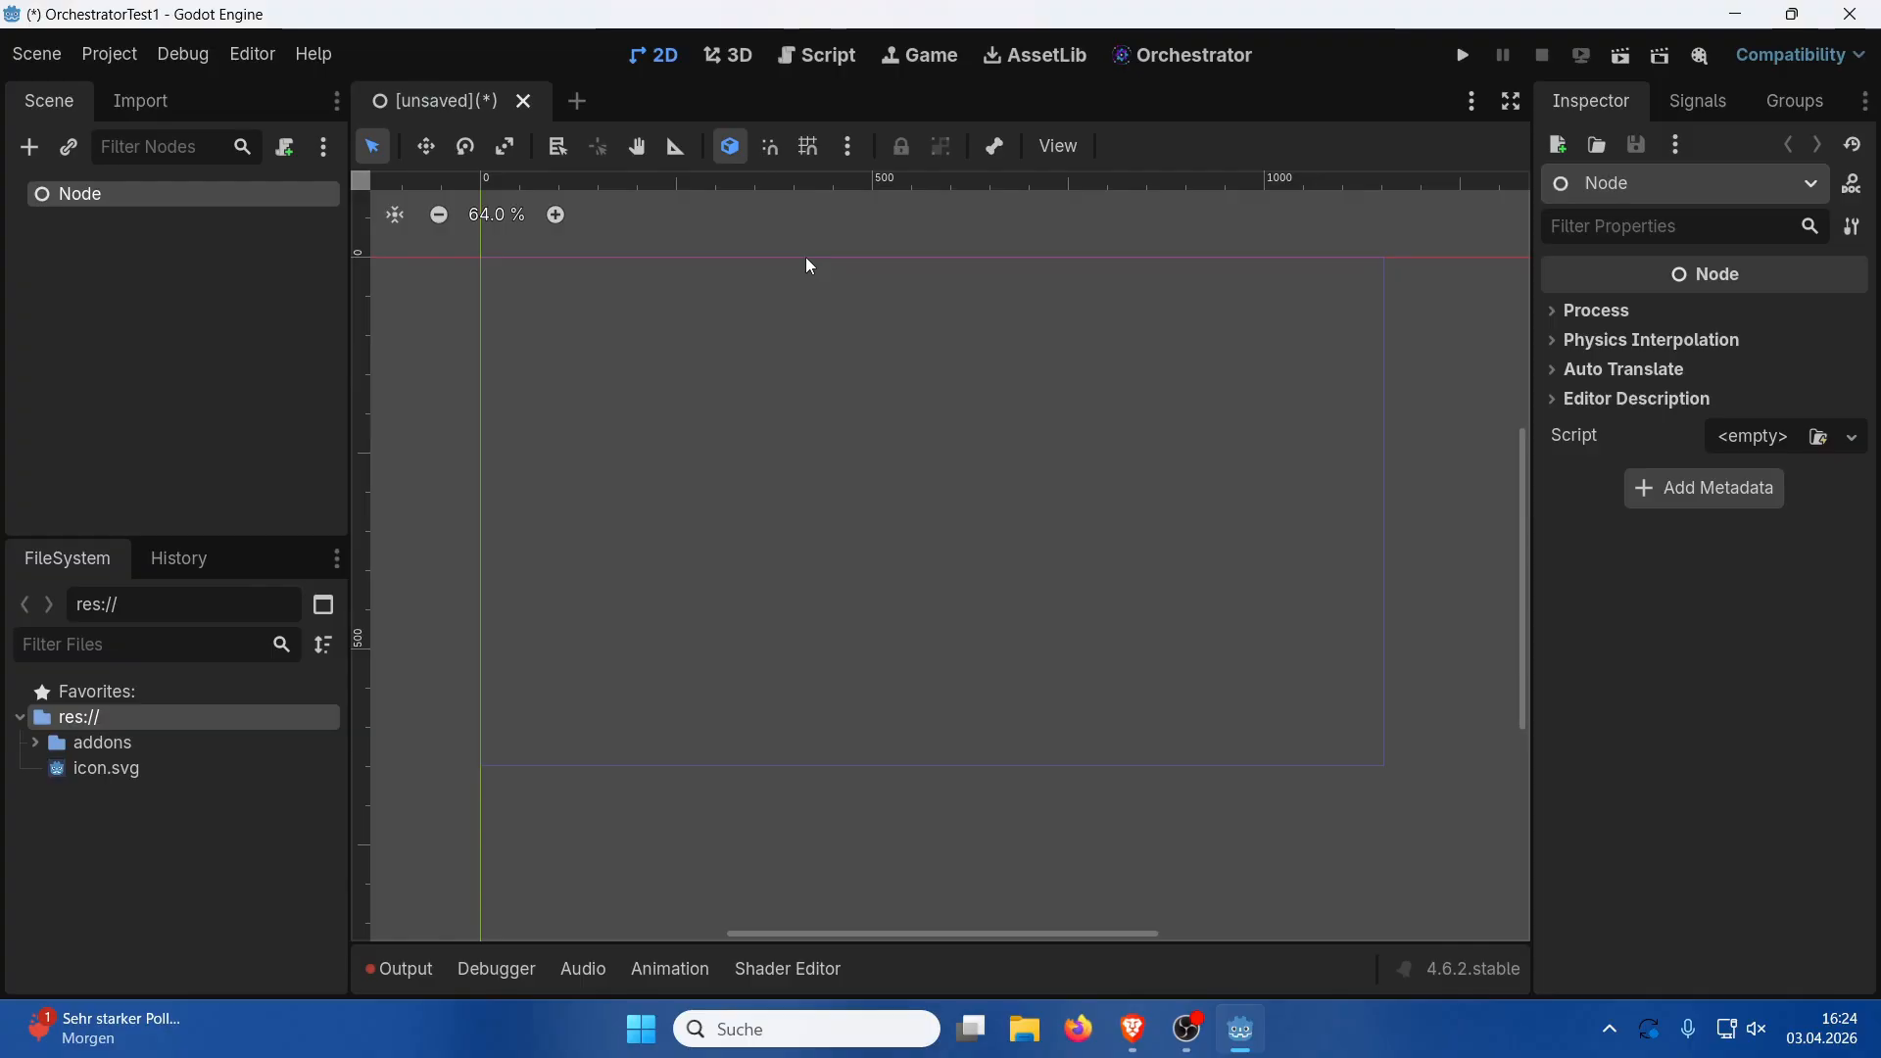
type("G")
key("BackSpace")
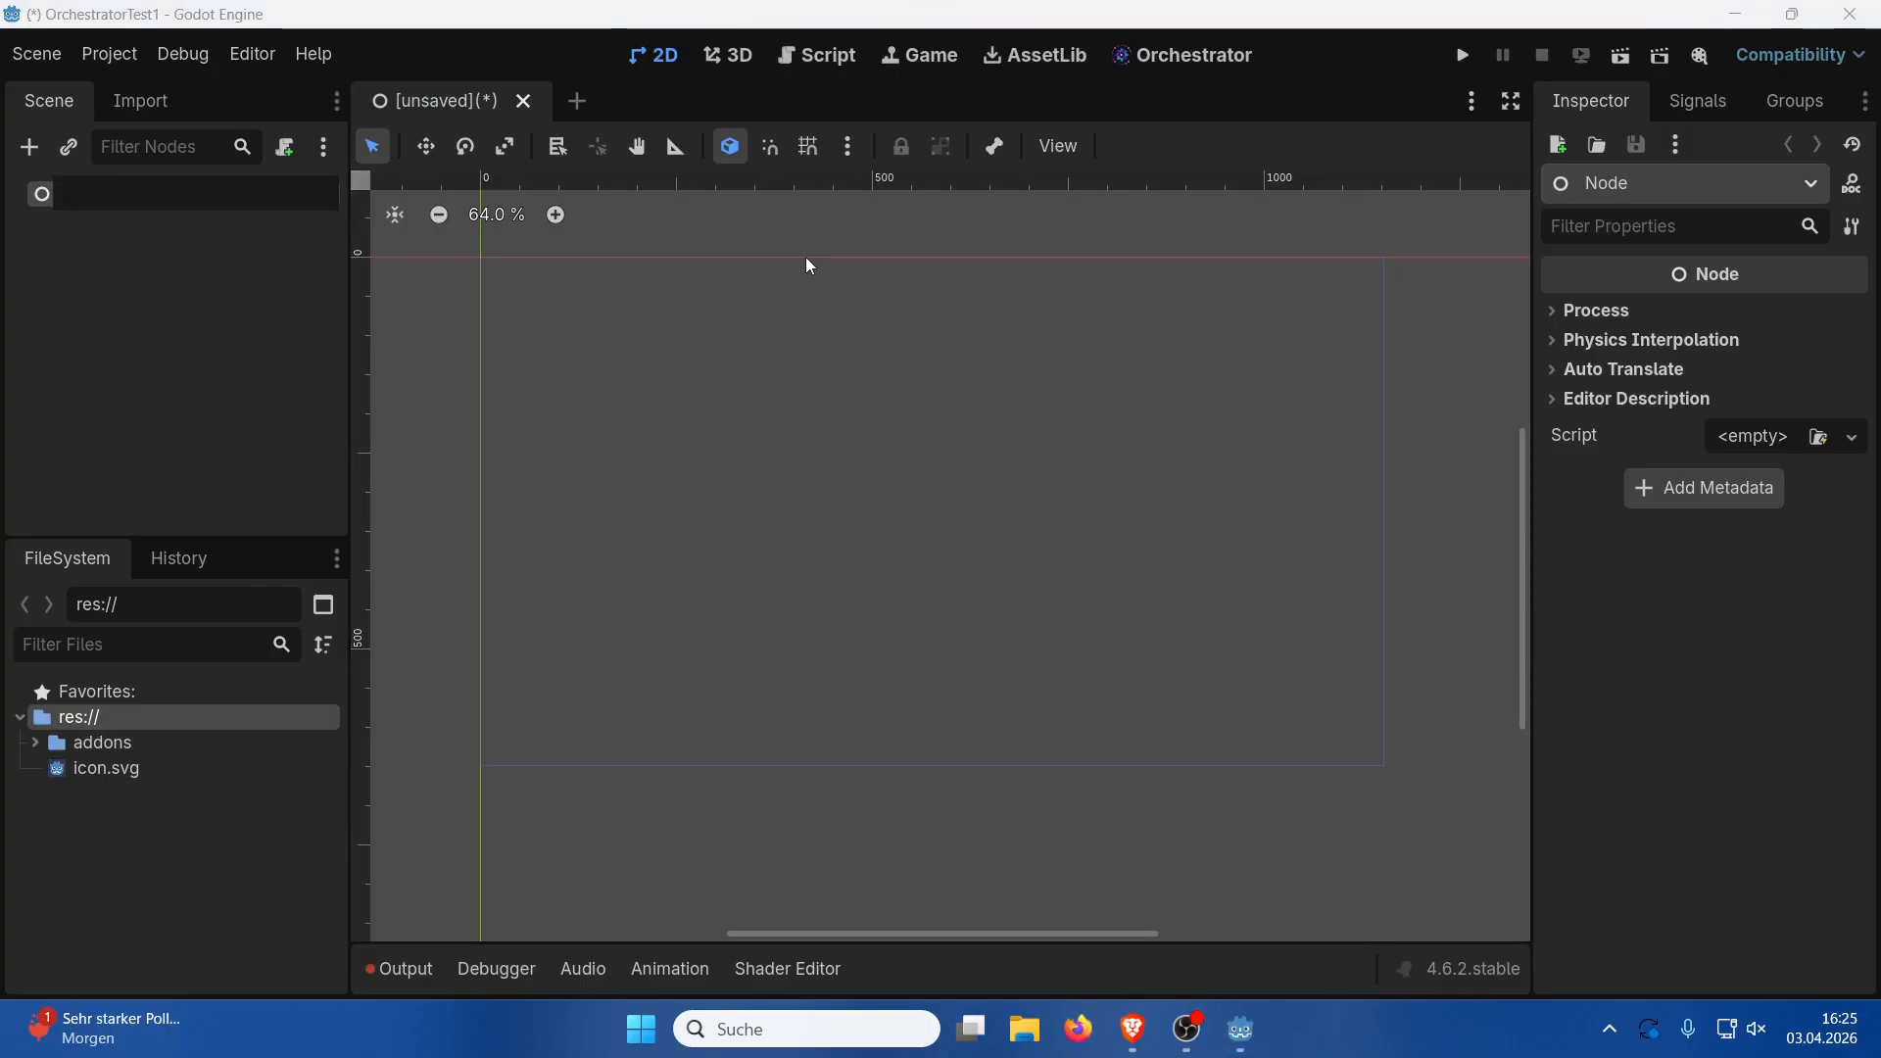
type("mi")
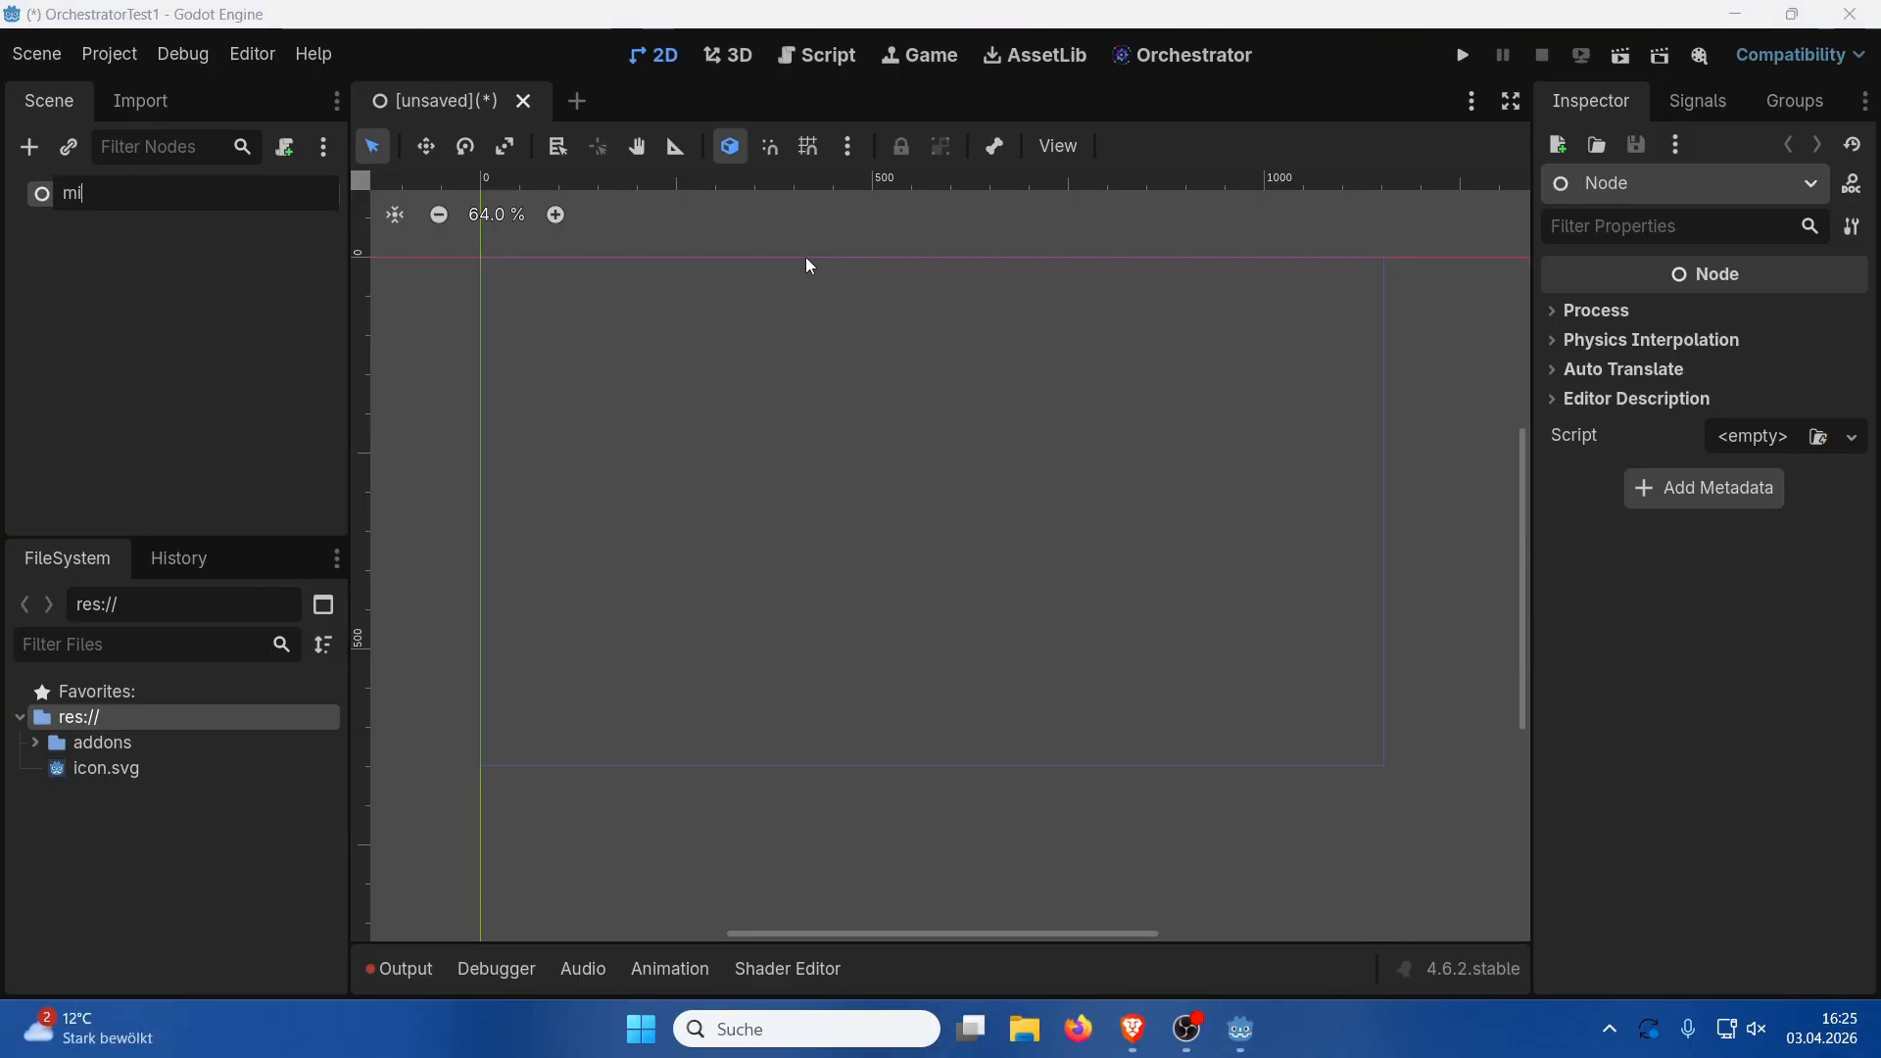
type("main")
key("Return")
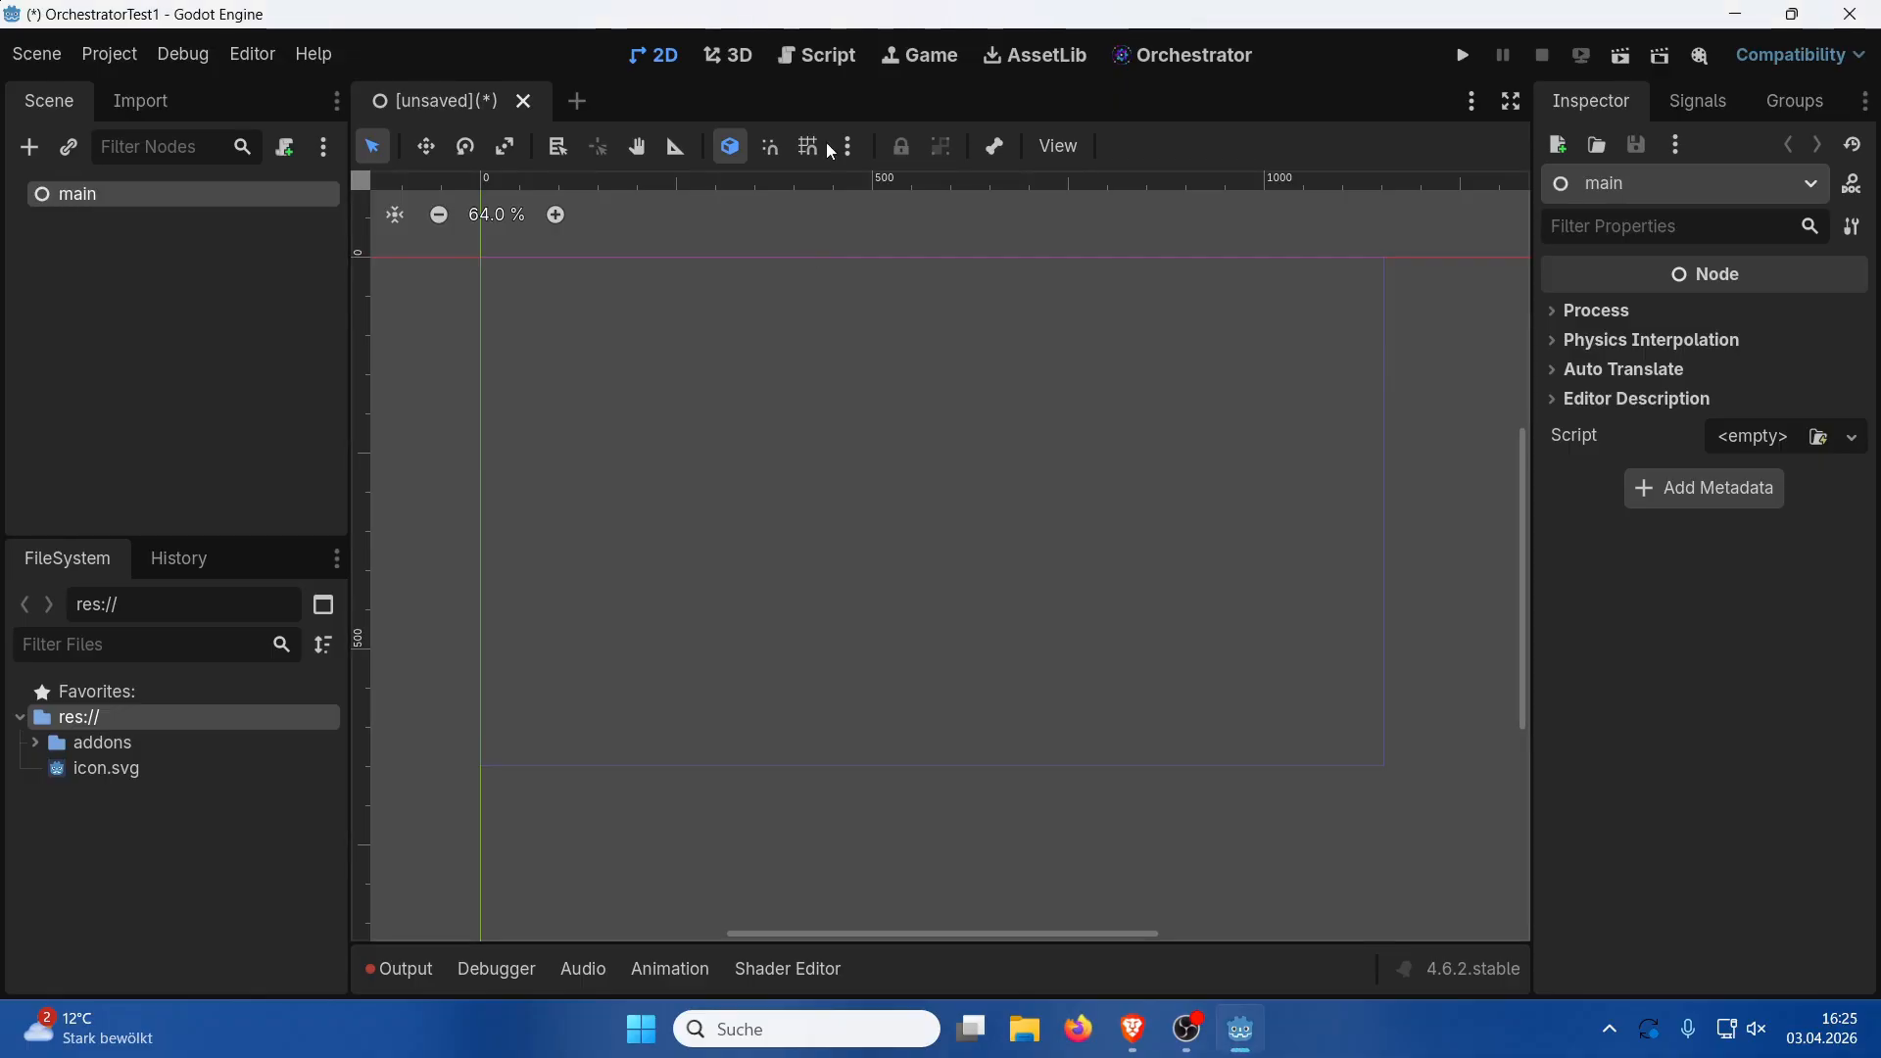
Save the scene as main.tscn in res:// and set it as the project's main scene
left_click(36, 54)
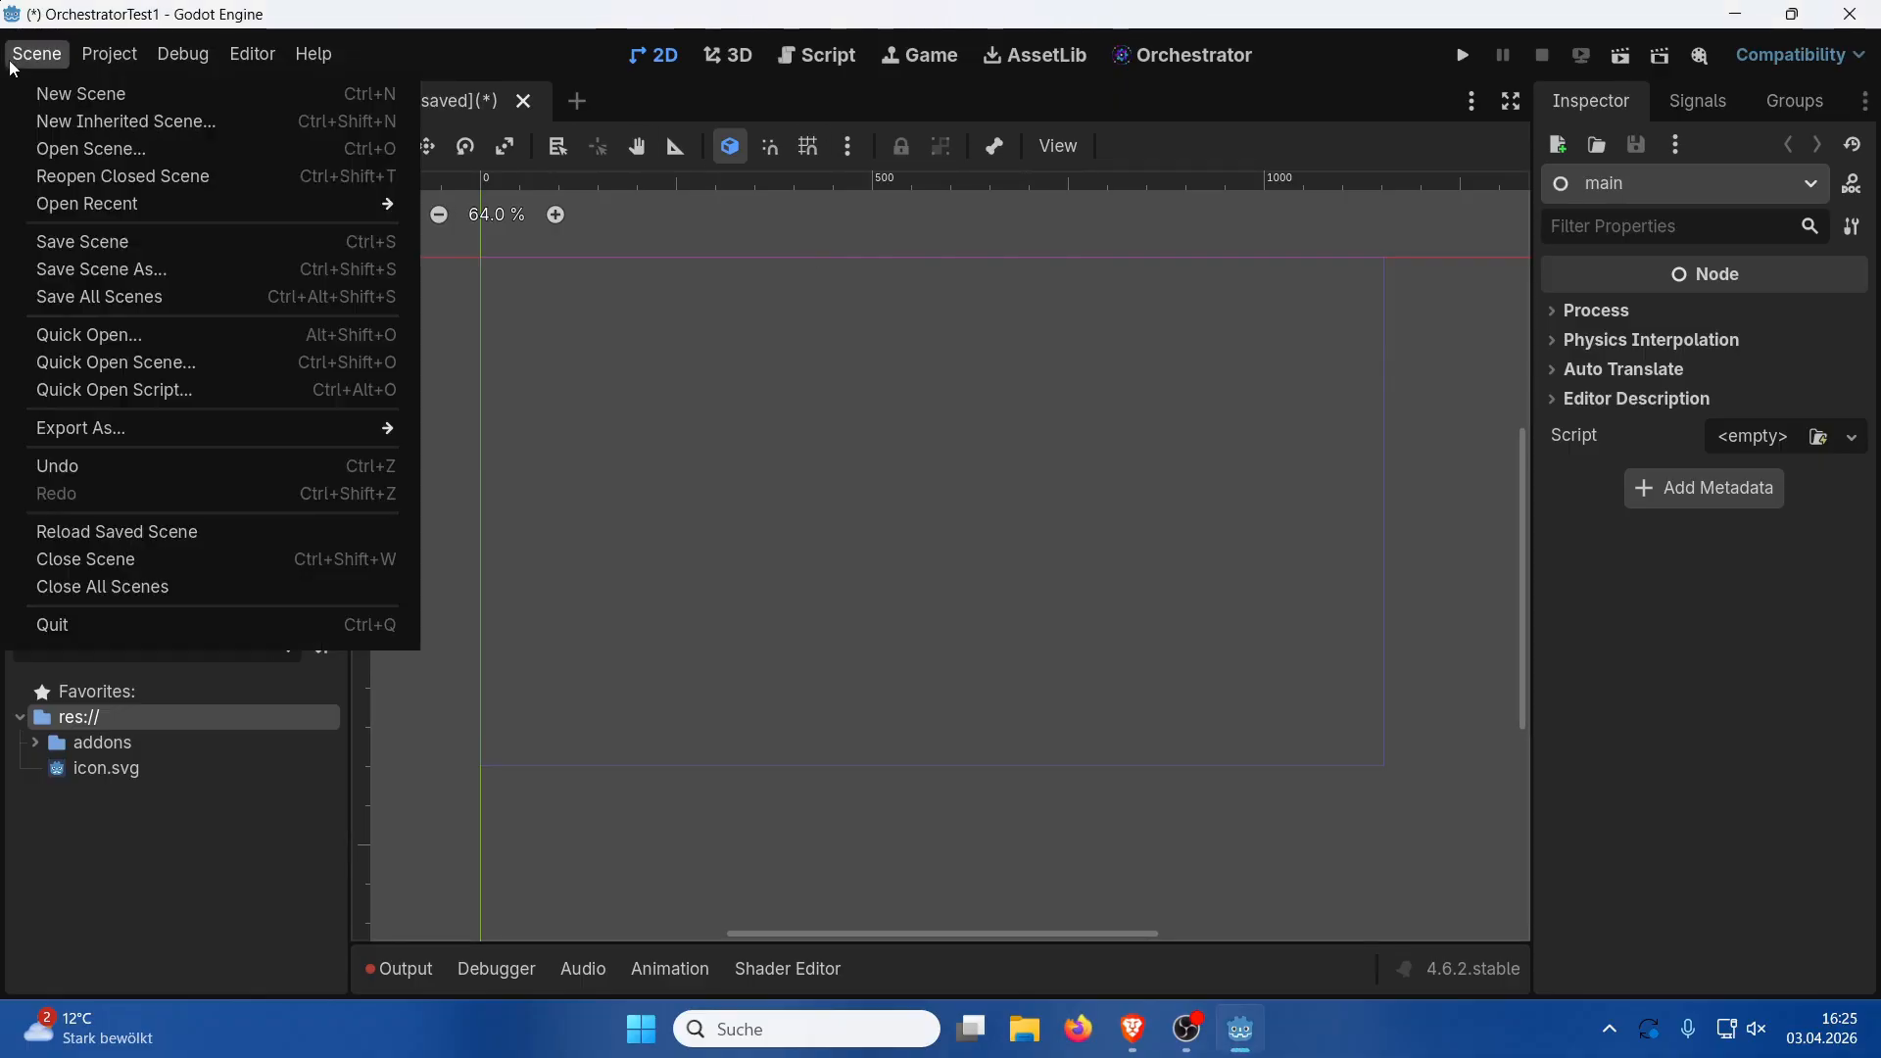
left_click(98, 242)
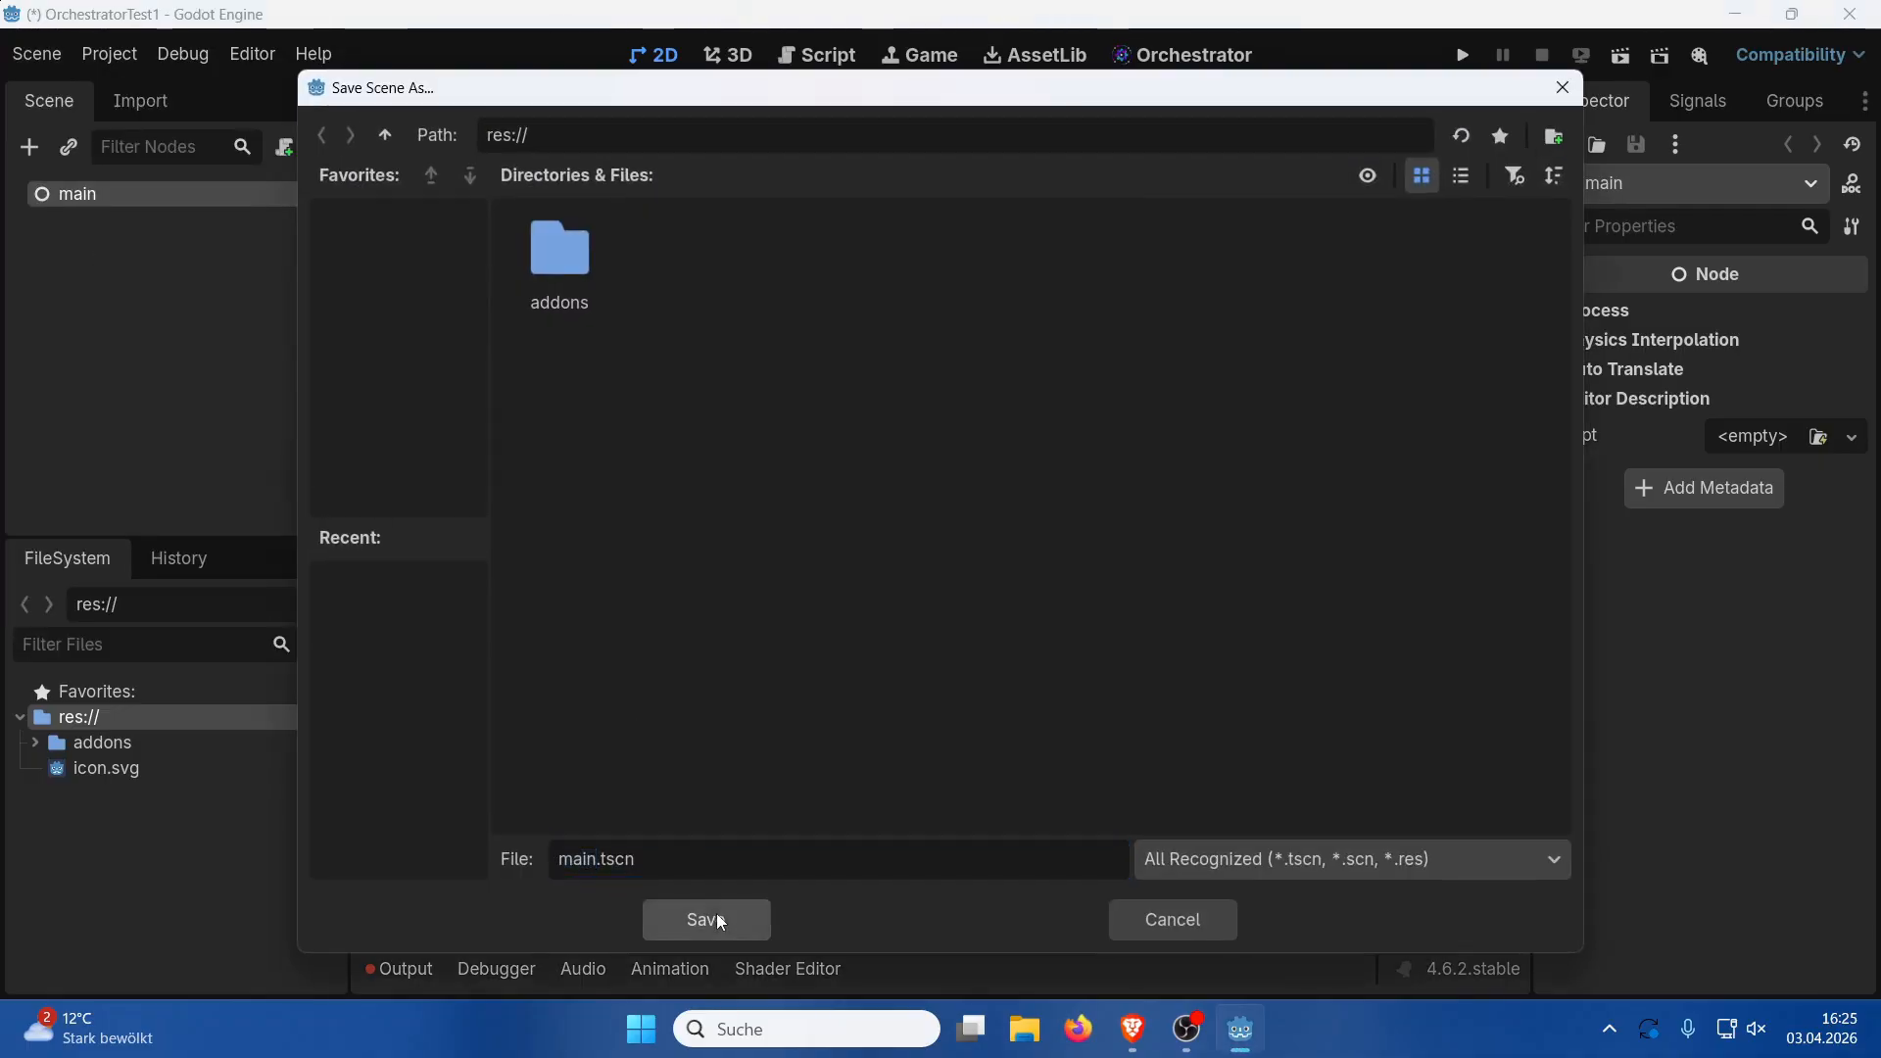
left_click(711, 914)
right_click(117, 791)
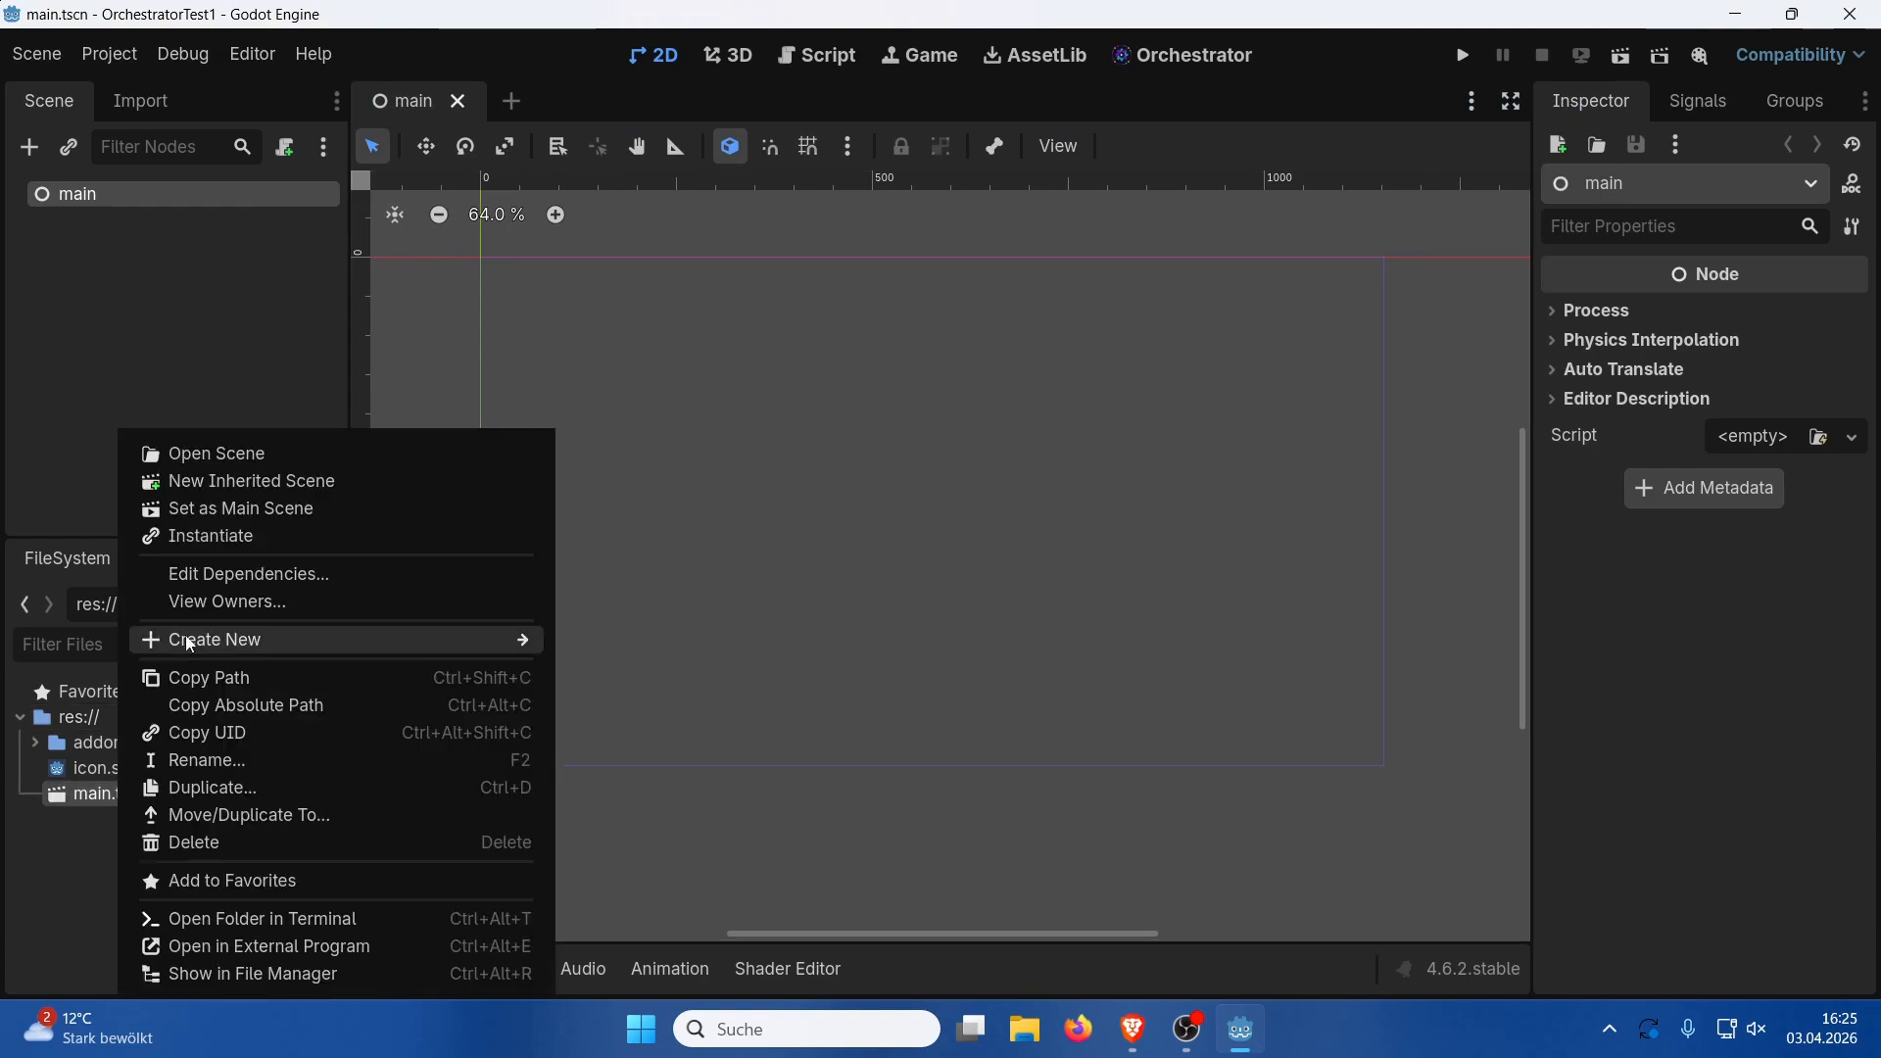
left_click(298, 509)
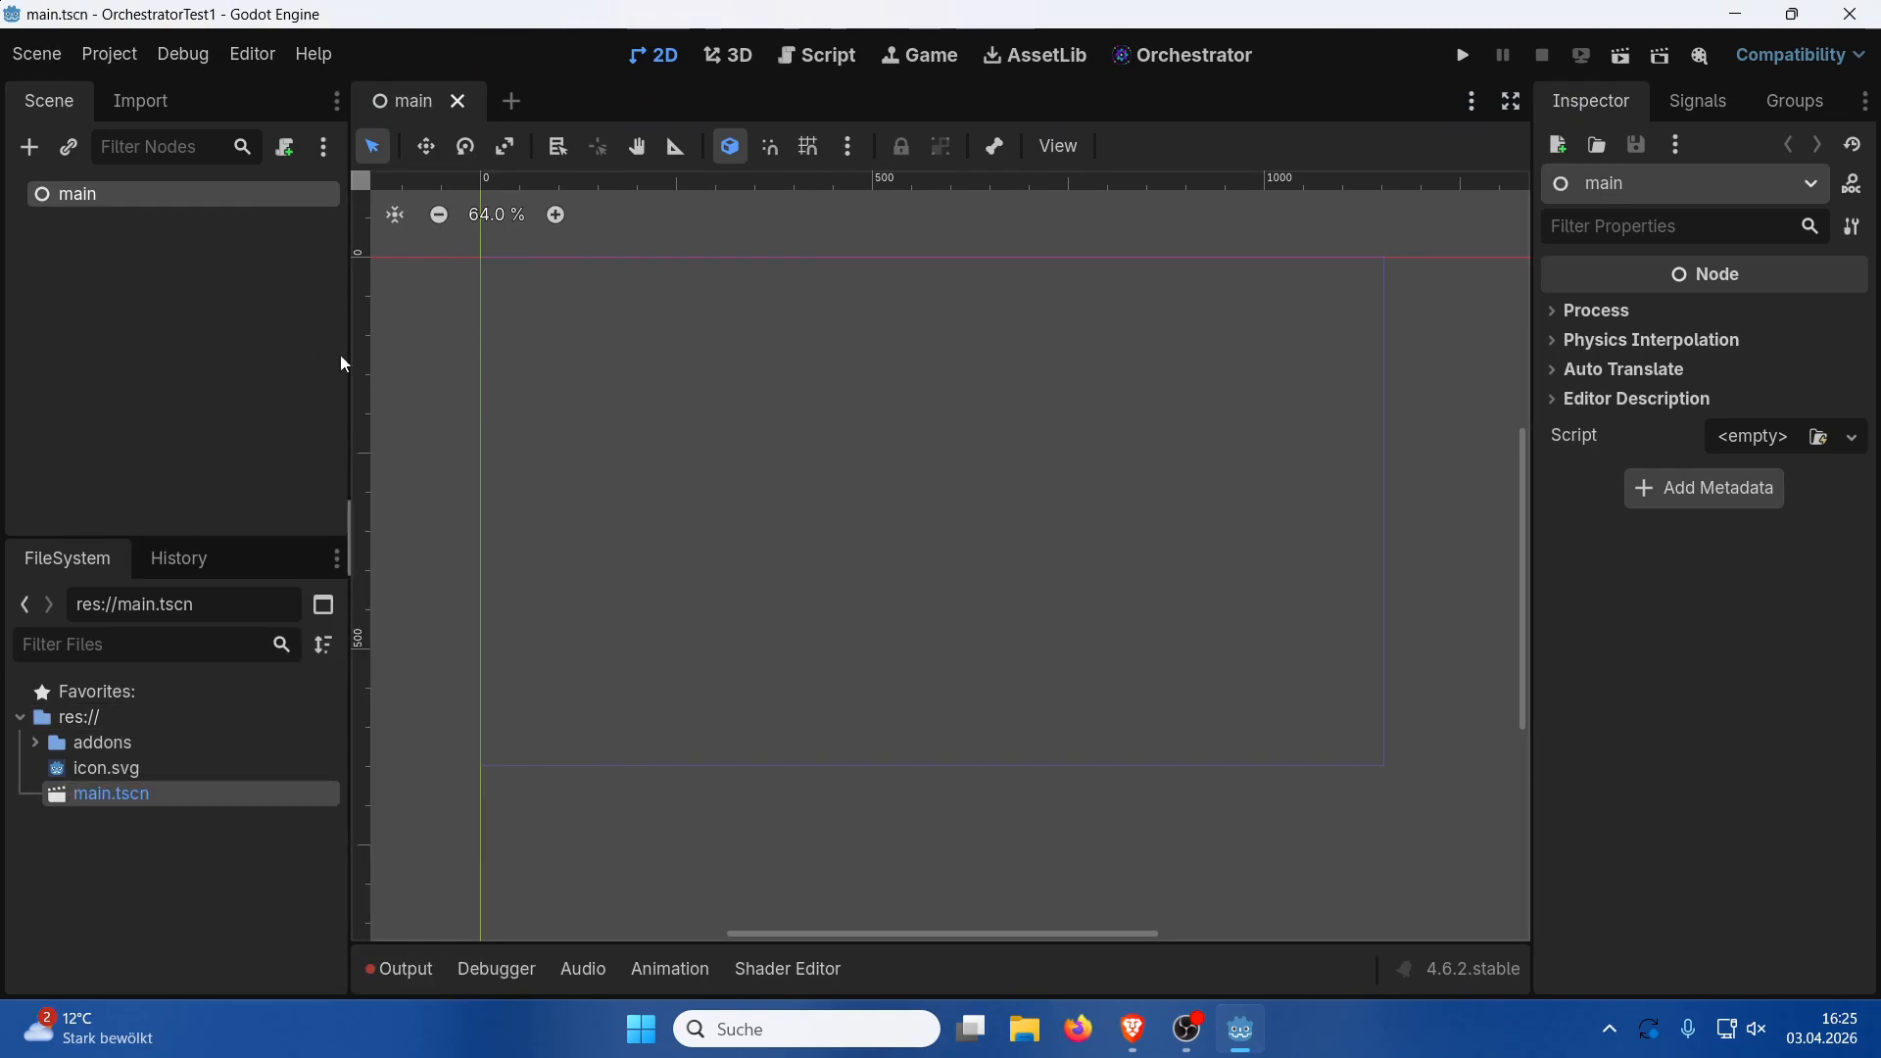
Attach a new OScript script at res://main.torch to the main node, using the Node: Default template
left_click(291, 157)
left_click(962, 333)
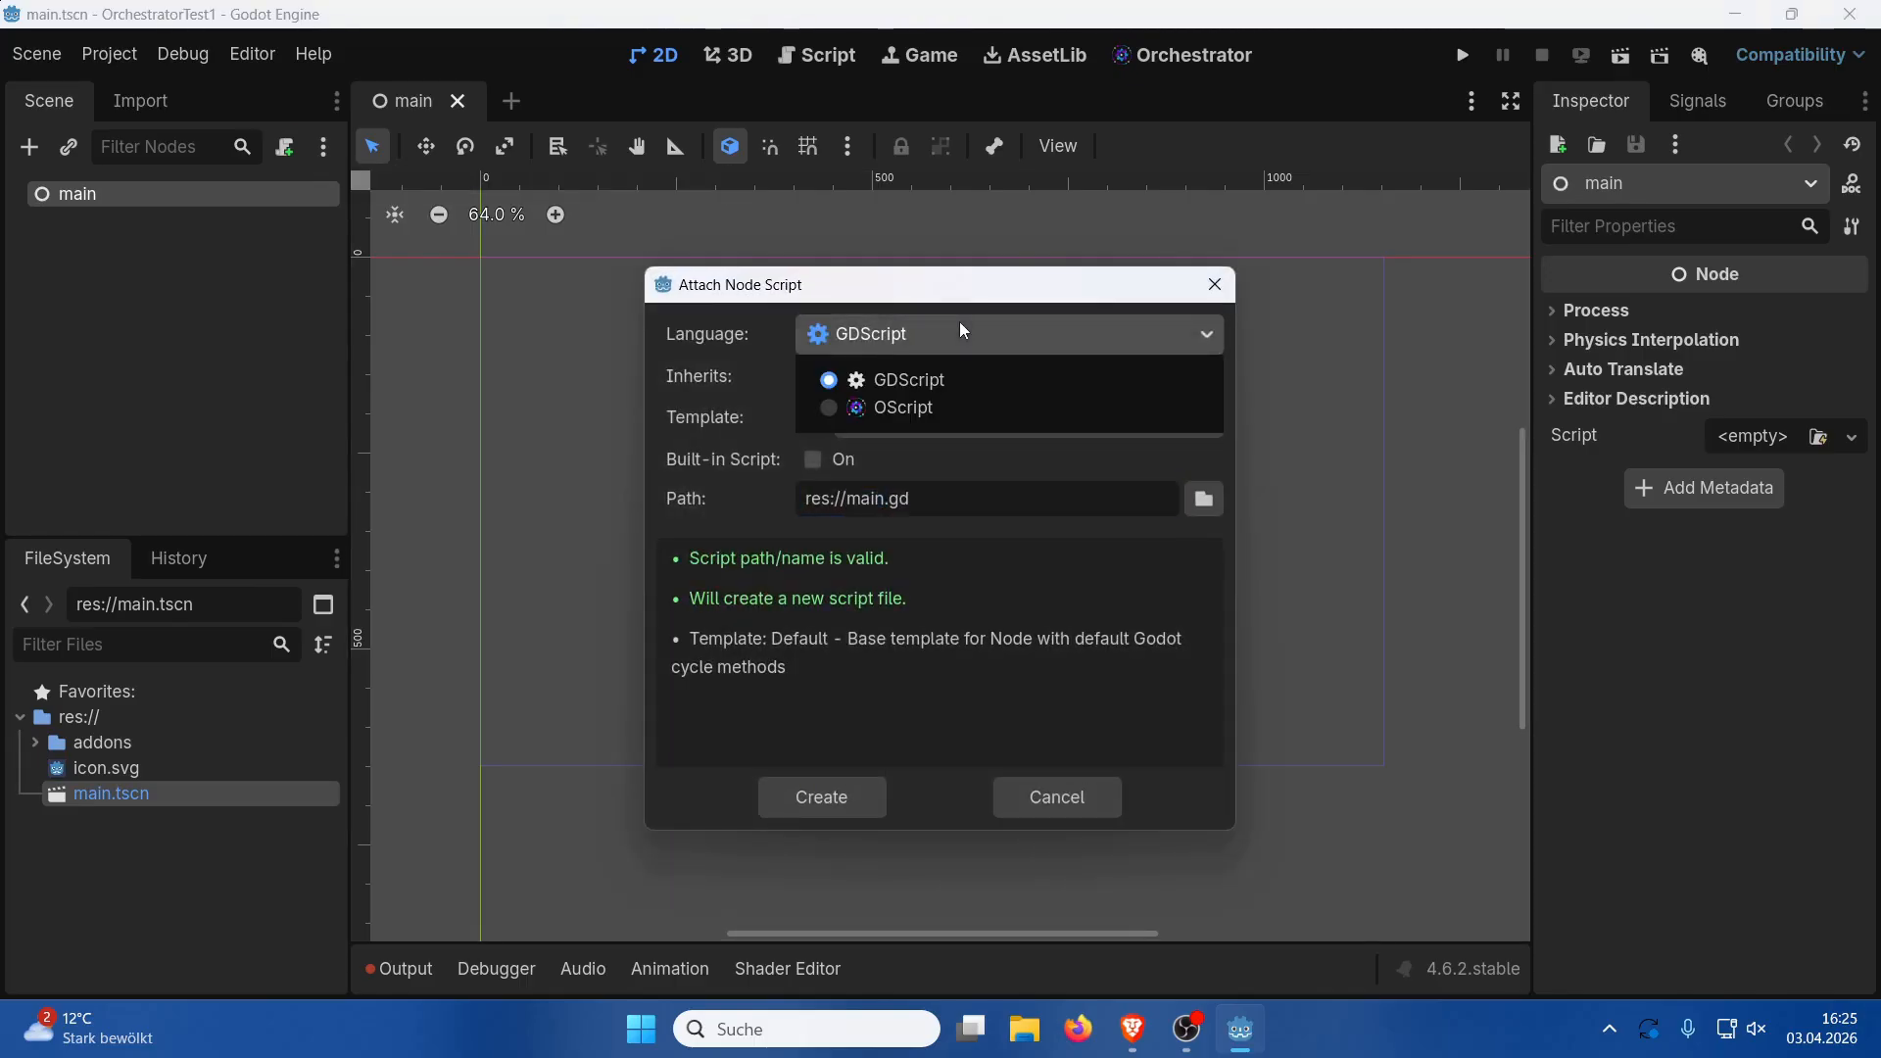
left_click(876, 408)
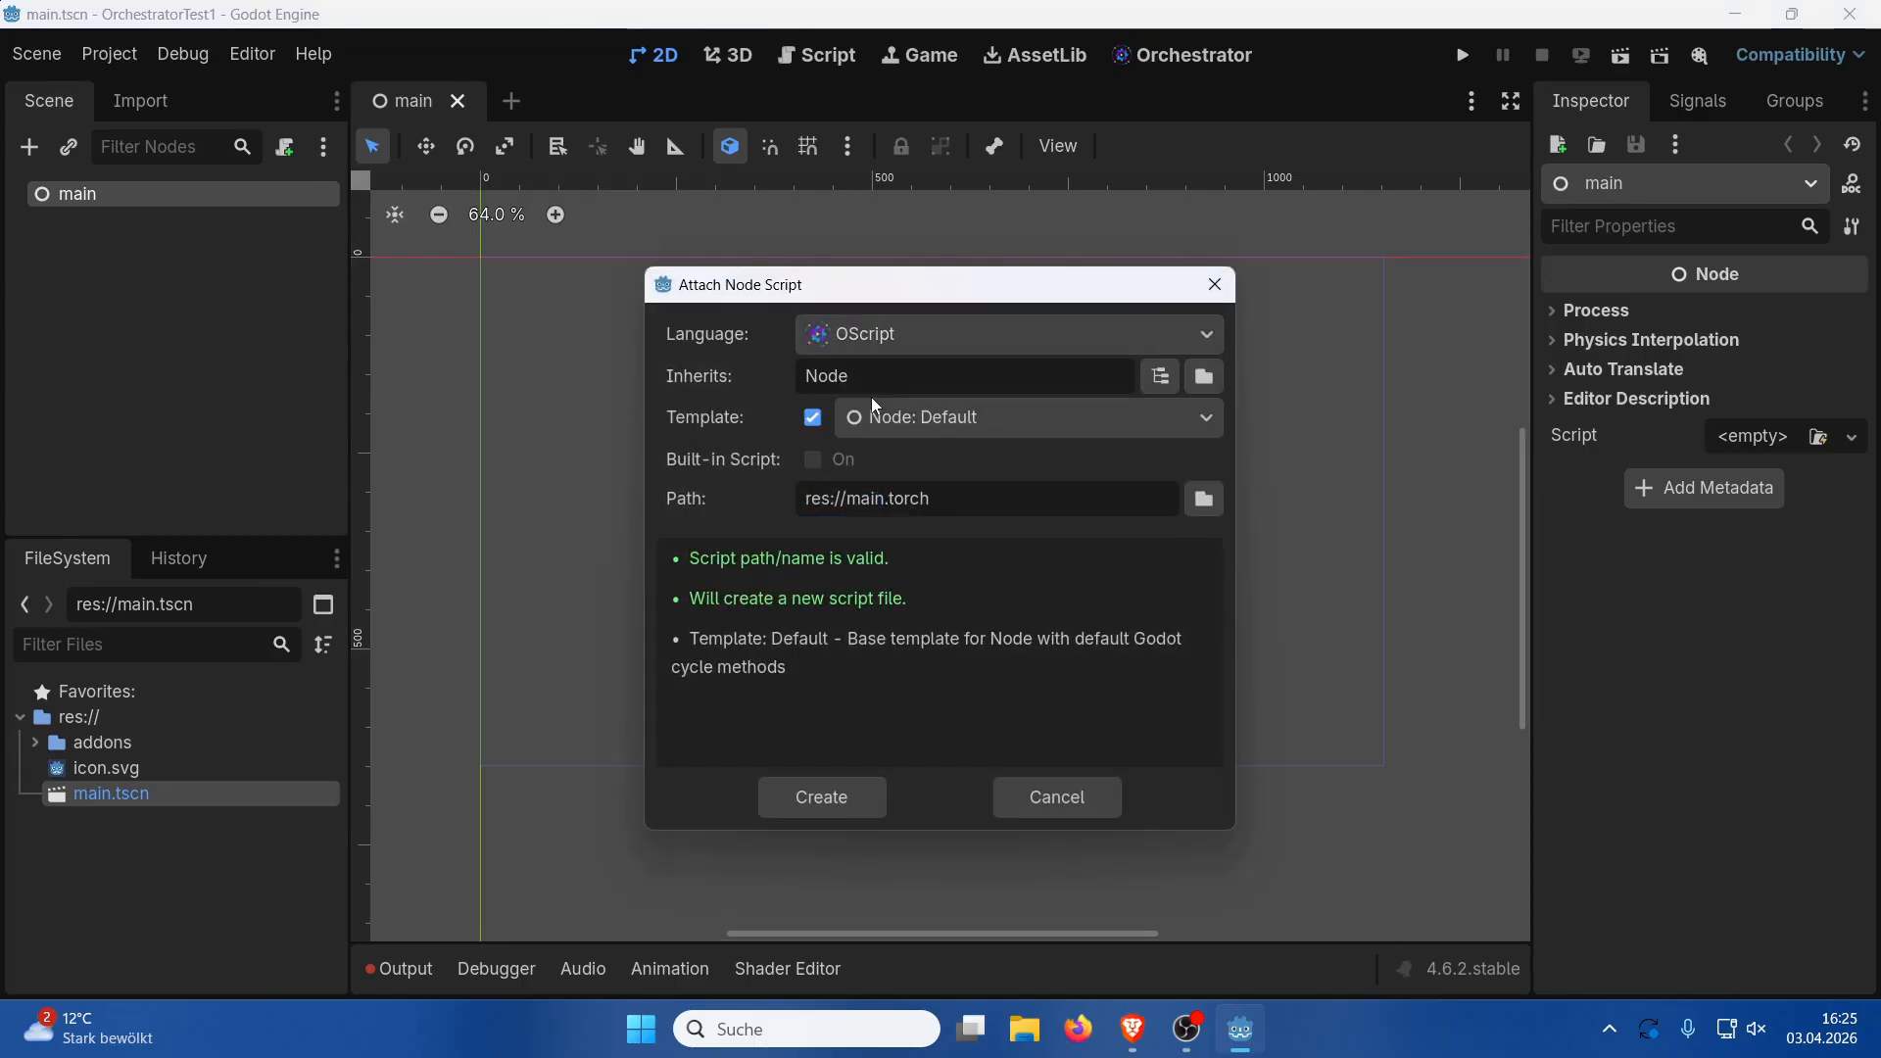
left_click(805, 790)
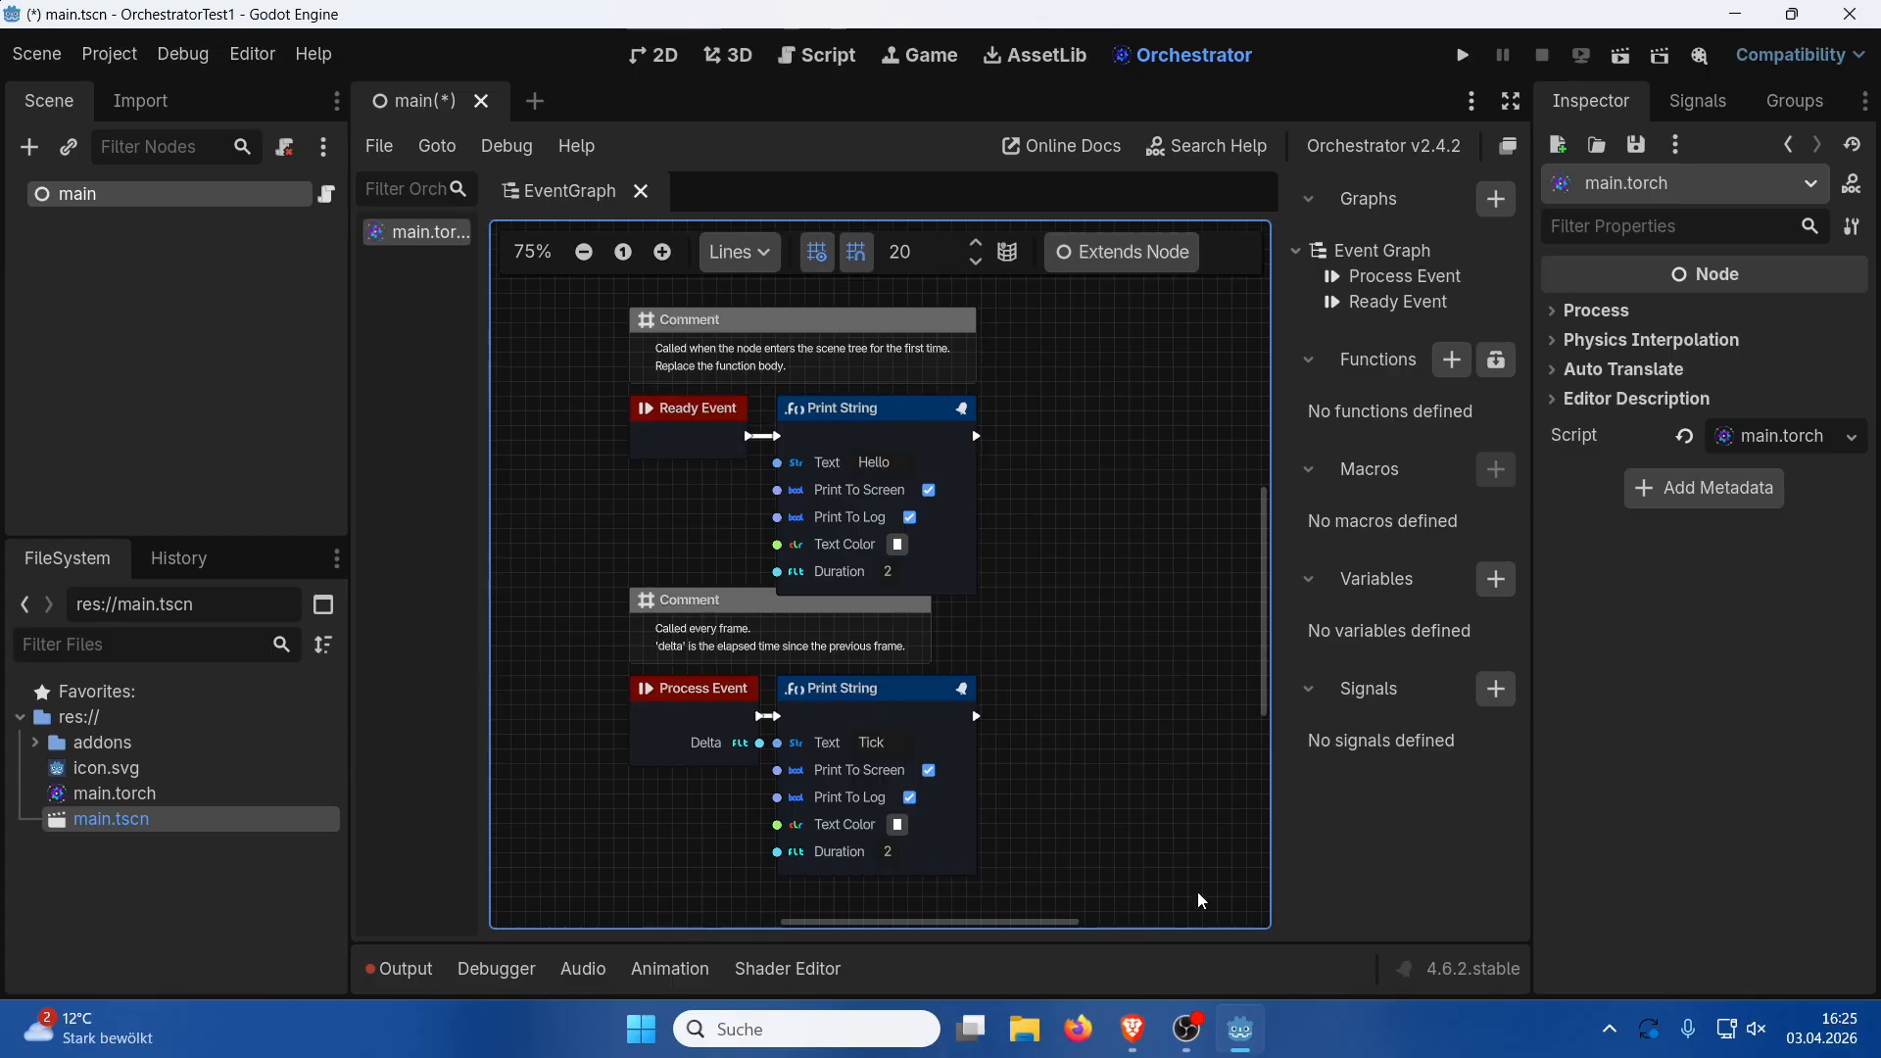
Delete all the template nodes and comments from the script's EventGraph
left_click_drag(1179, 895, 594, 288)
key("Delete")
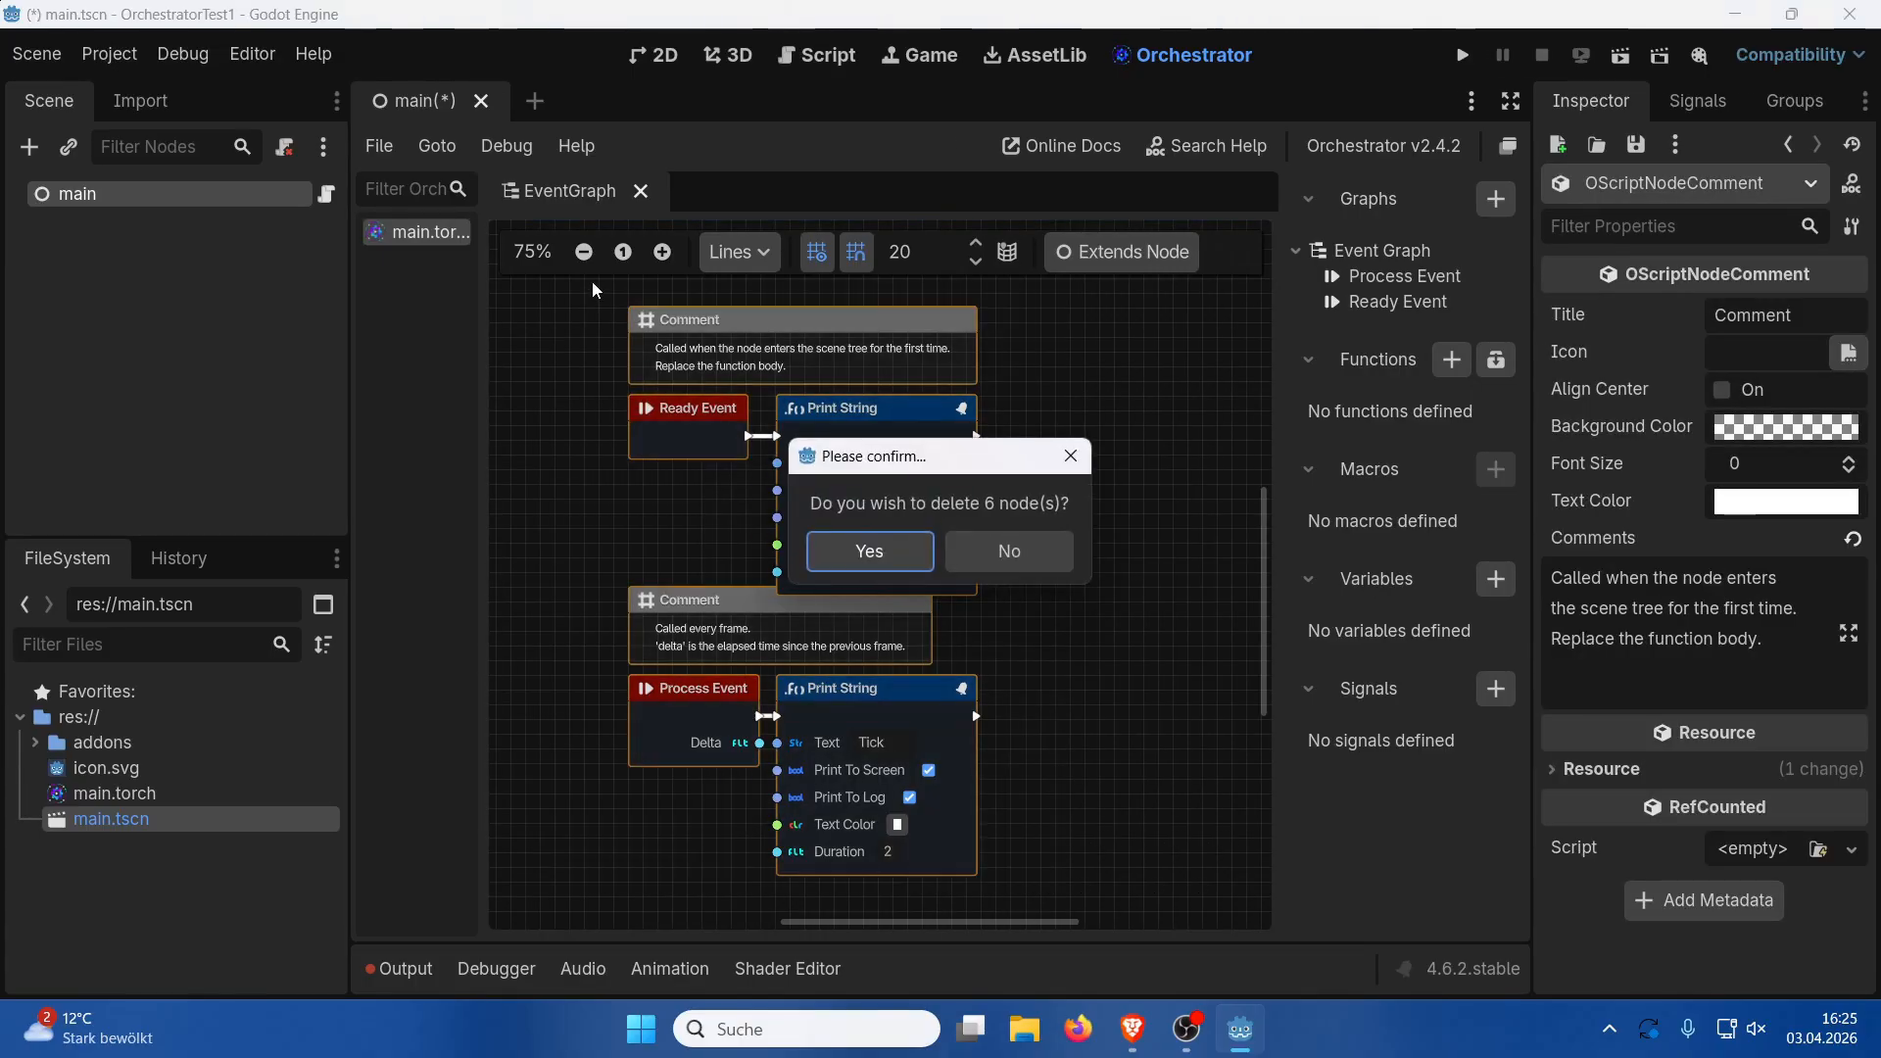
key("Return")
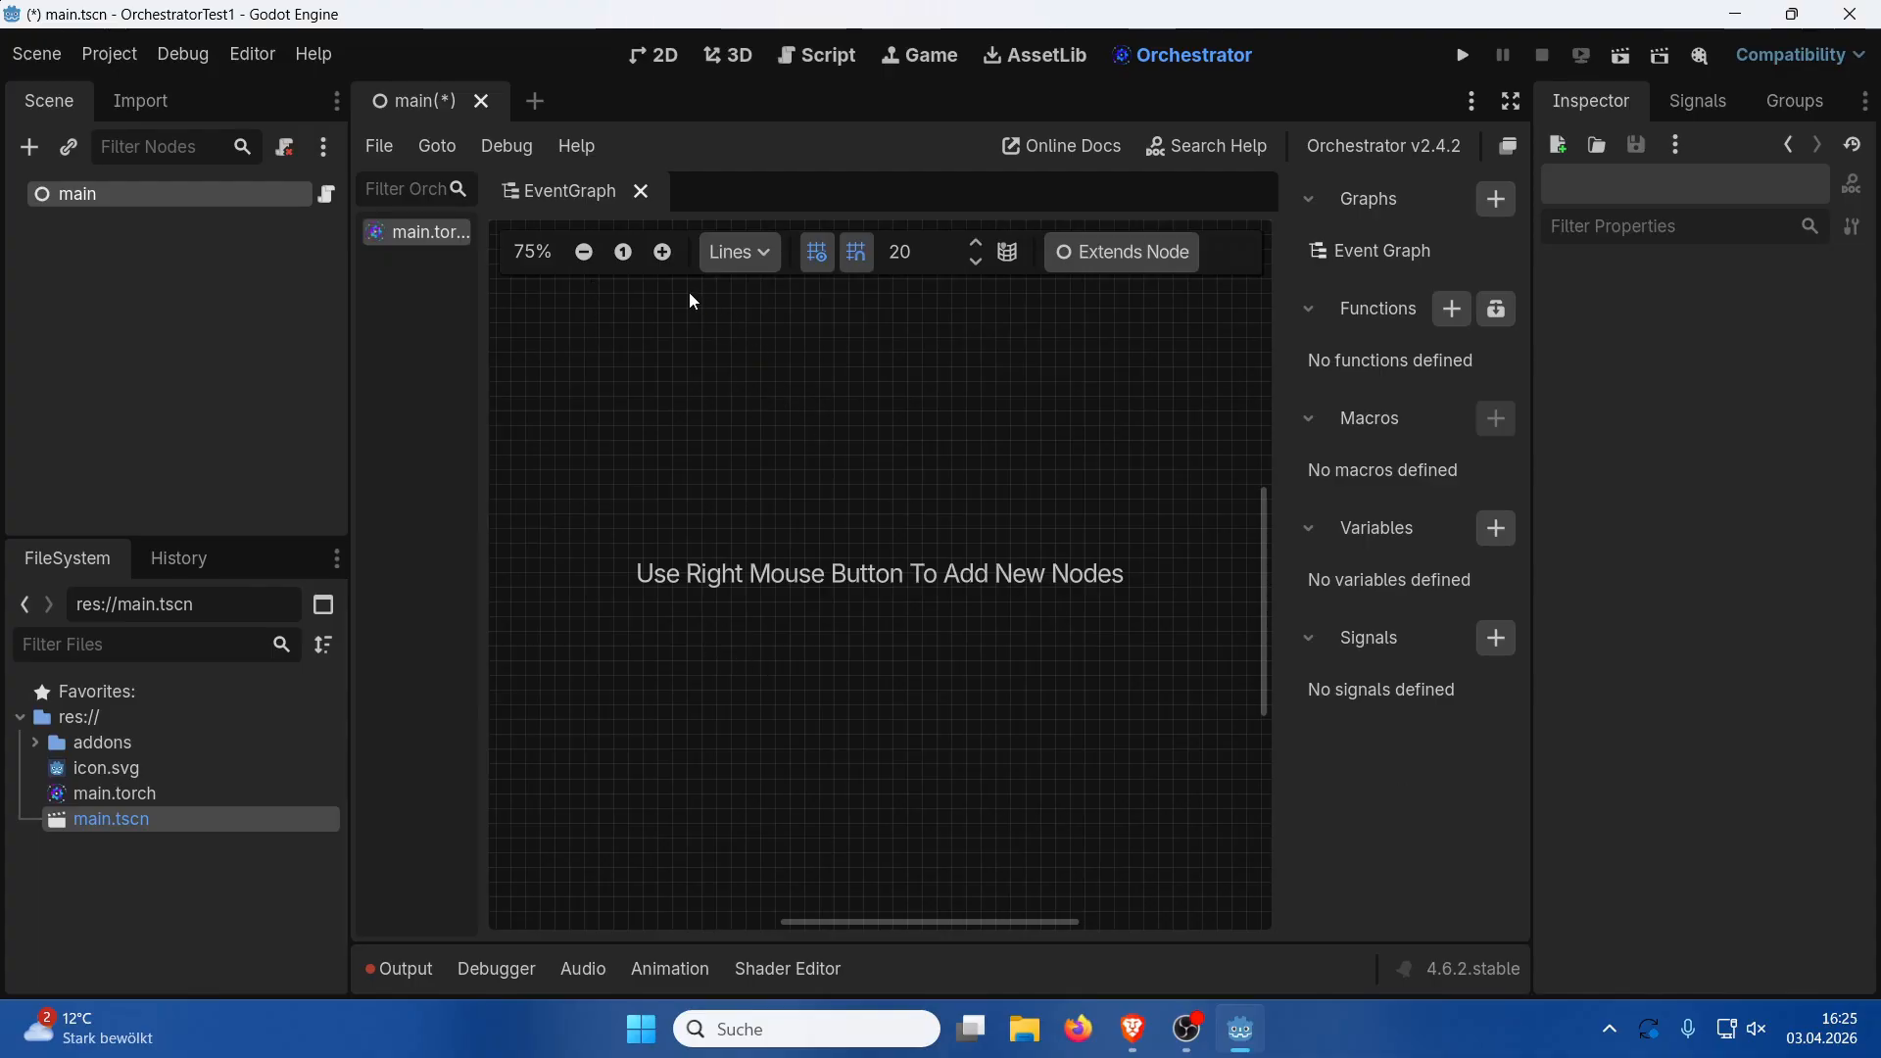
Add a Ready event node to the empty EventGraph and place it towards the graph's upper left area
right_click(676, 468)
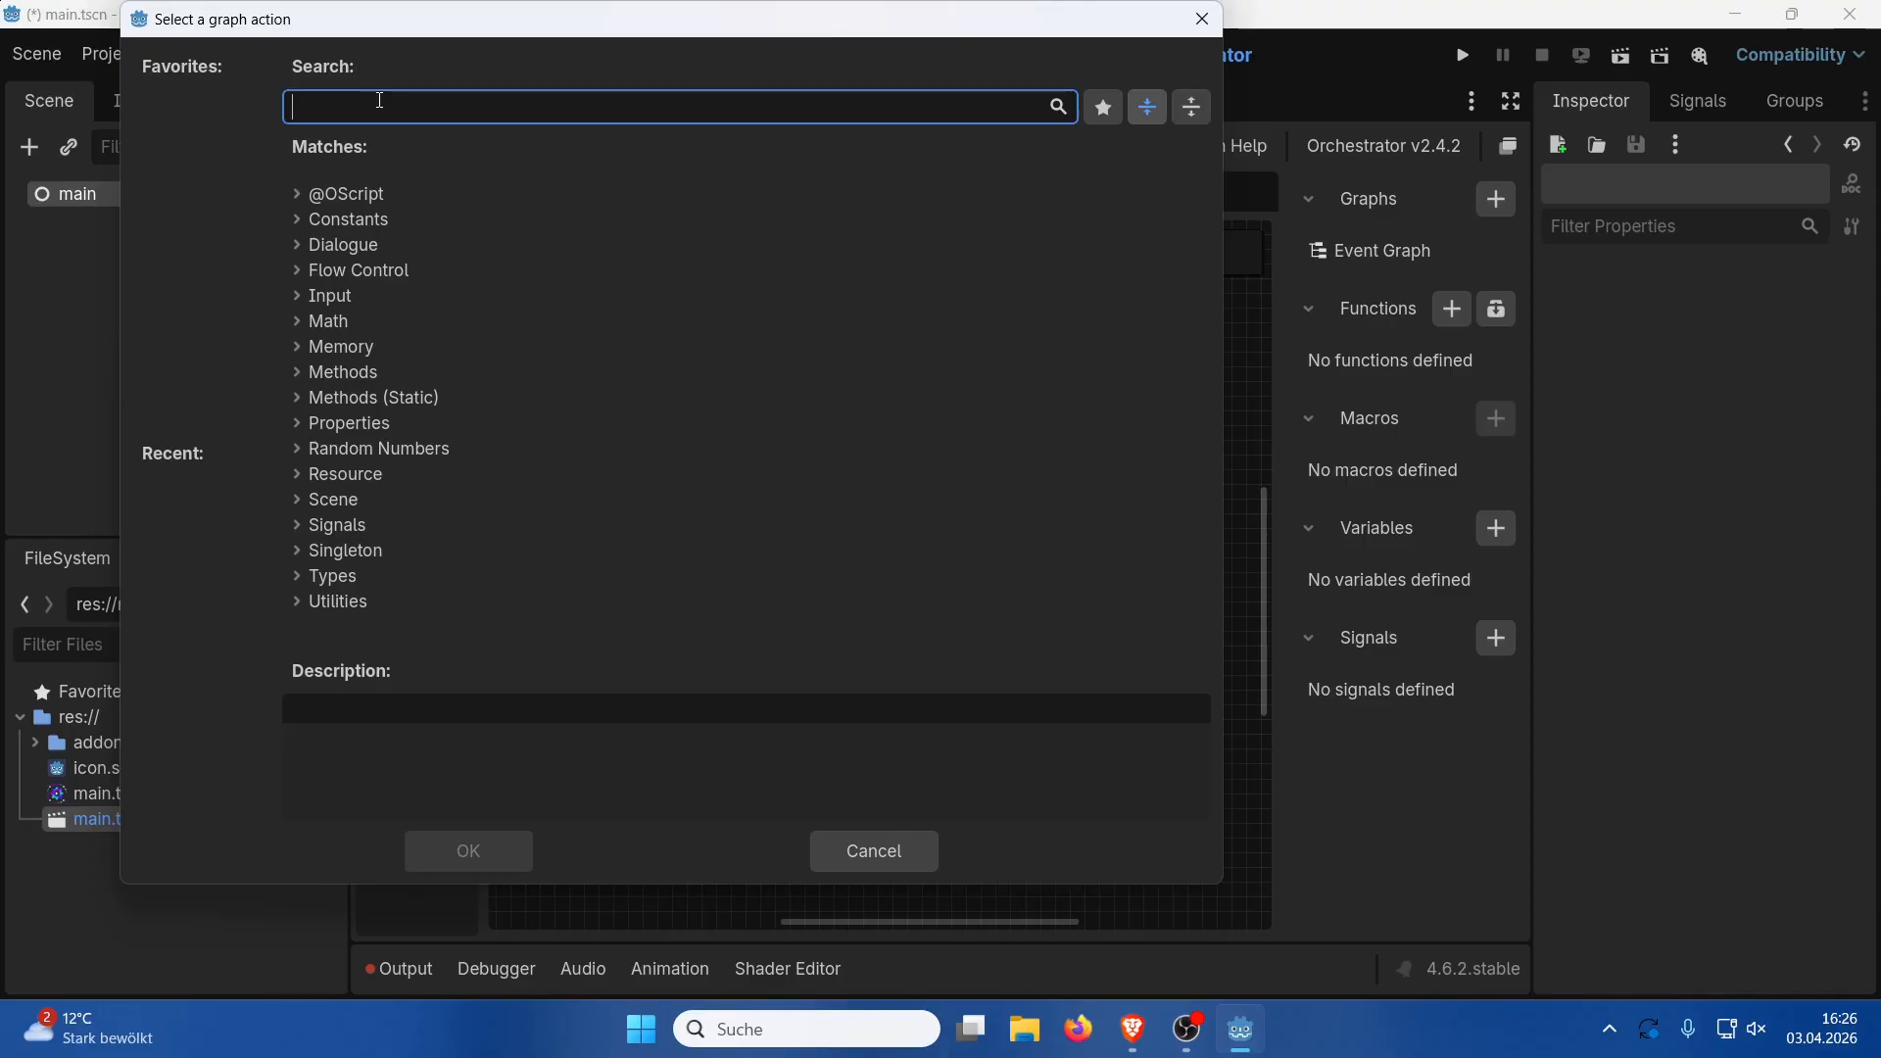
type("read")
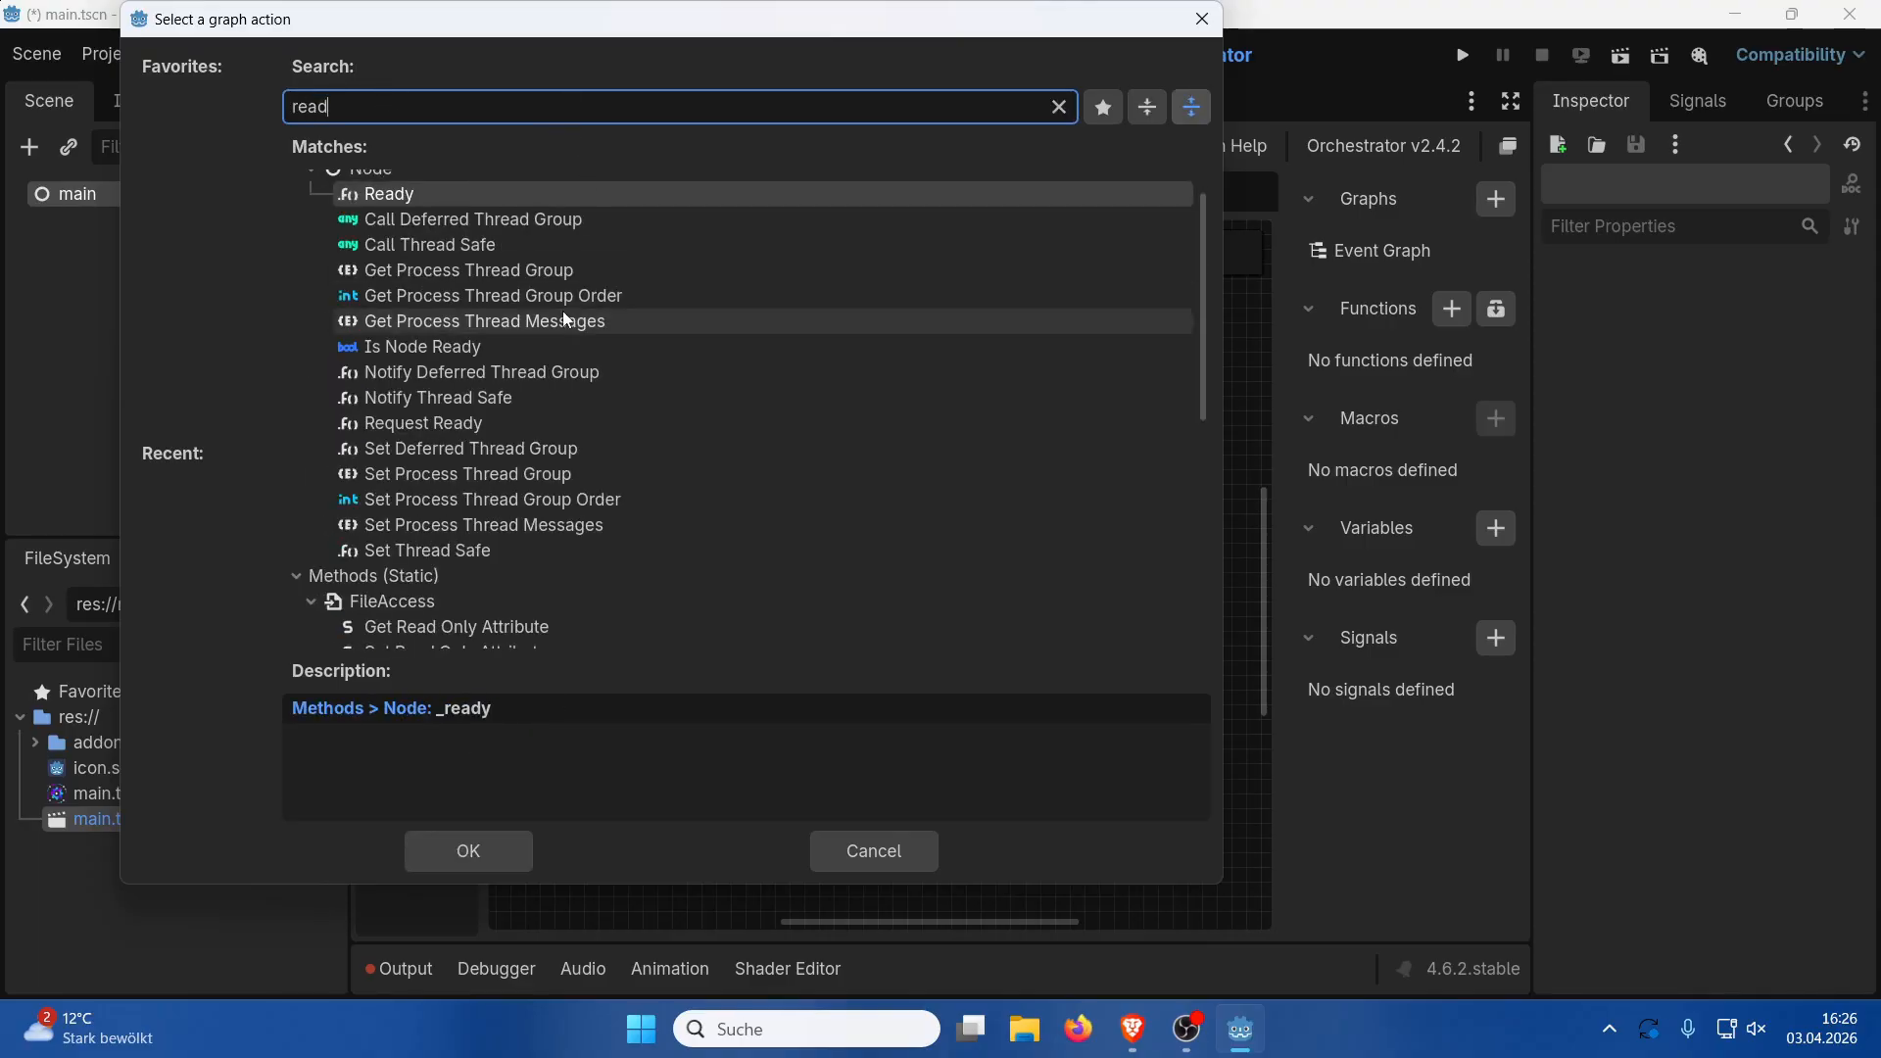
double_click(403, 199)
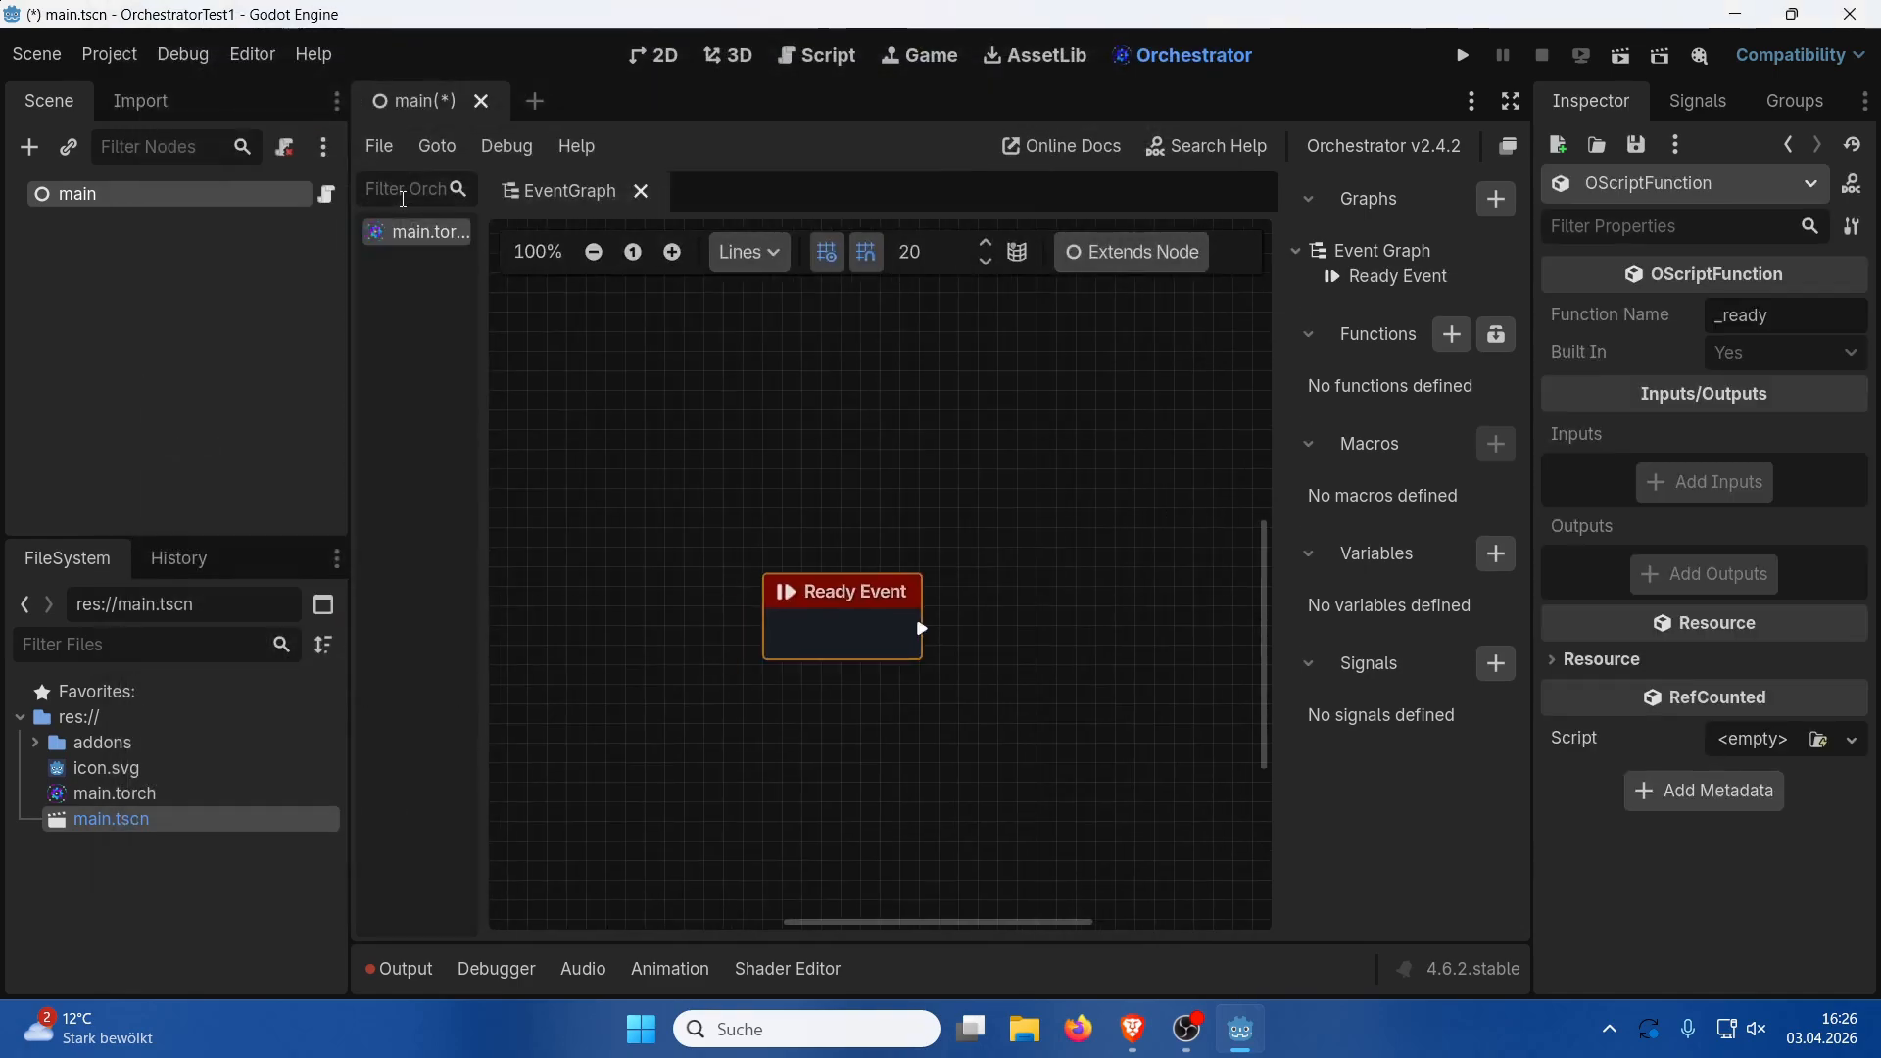
left_click_drag(823, 541, 570, 464)
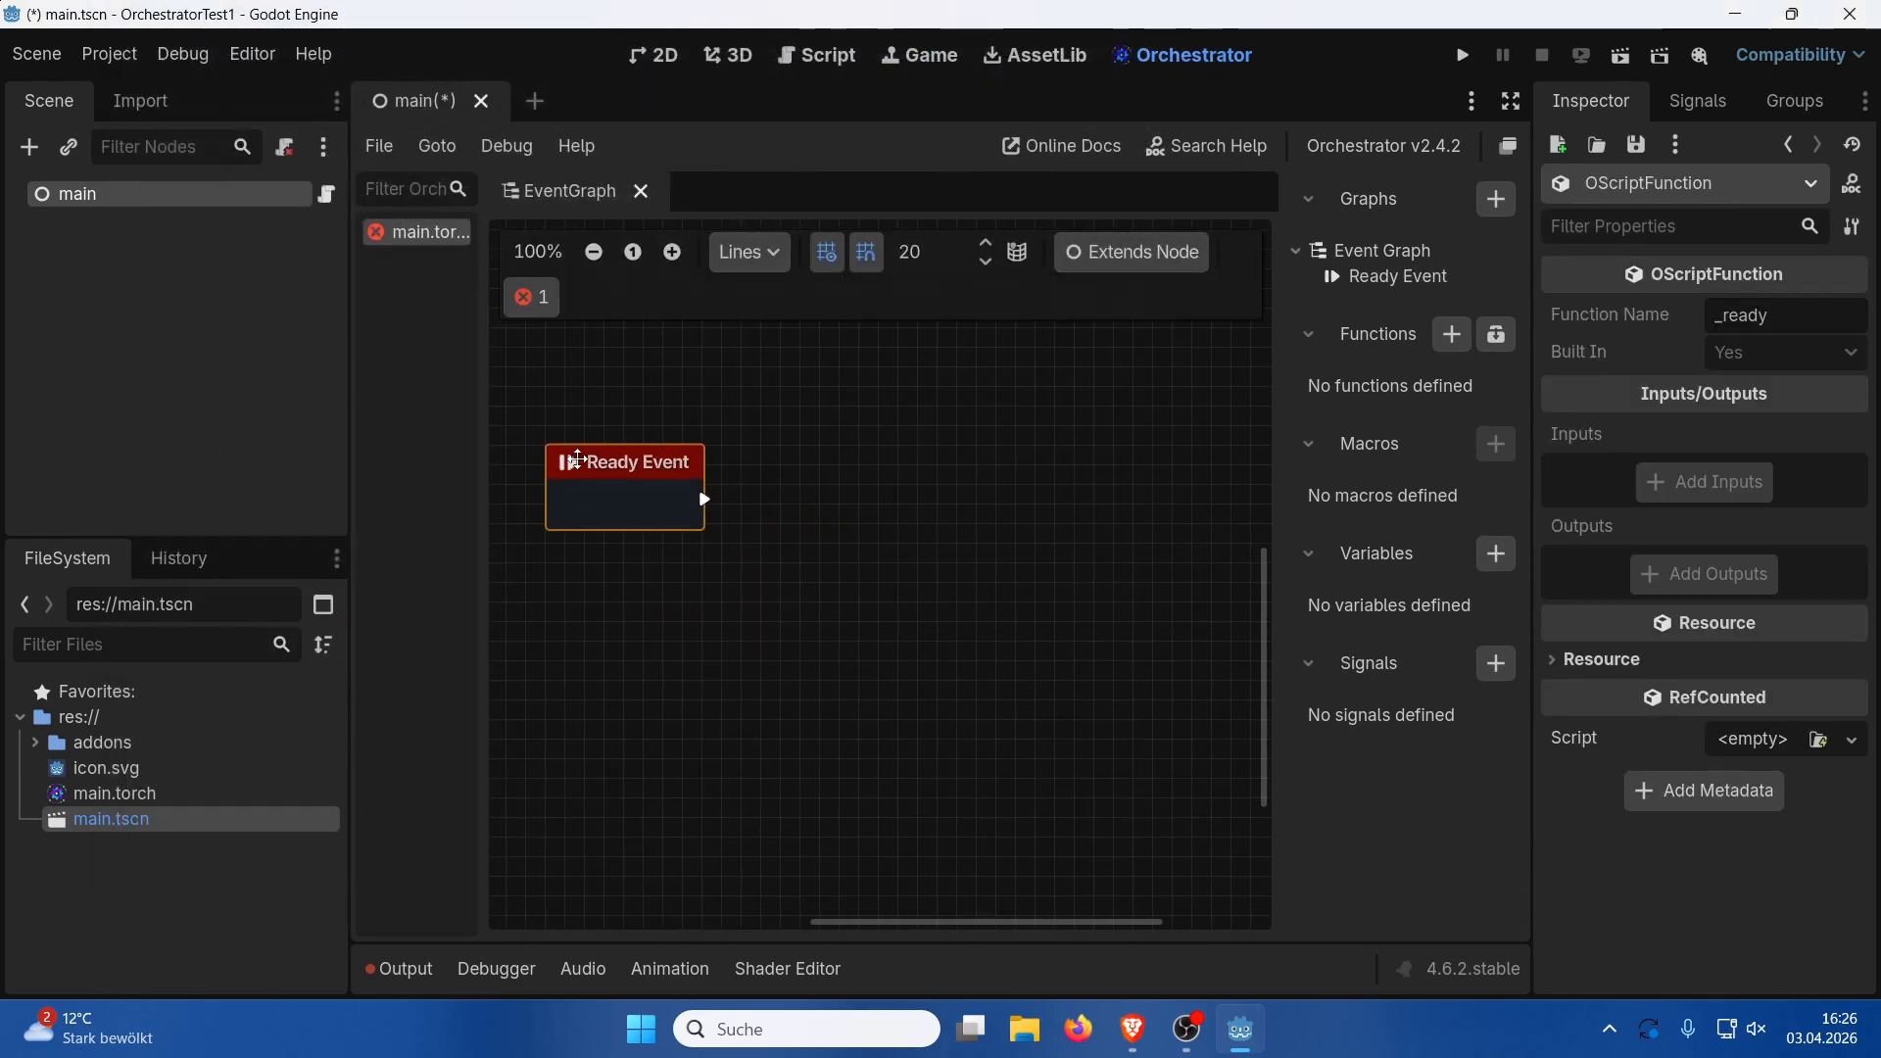
left_click(916, 475)
Add a Print String node wired to the Ready Event's execution output and align it beside the event
left_click_drag(701, 499, 945, 505)
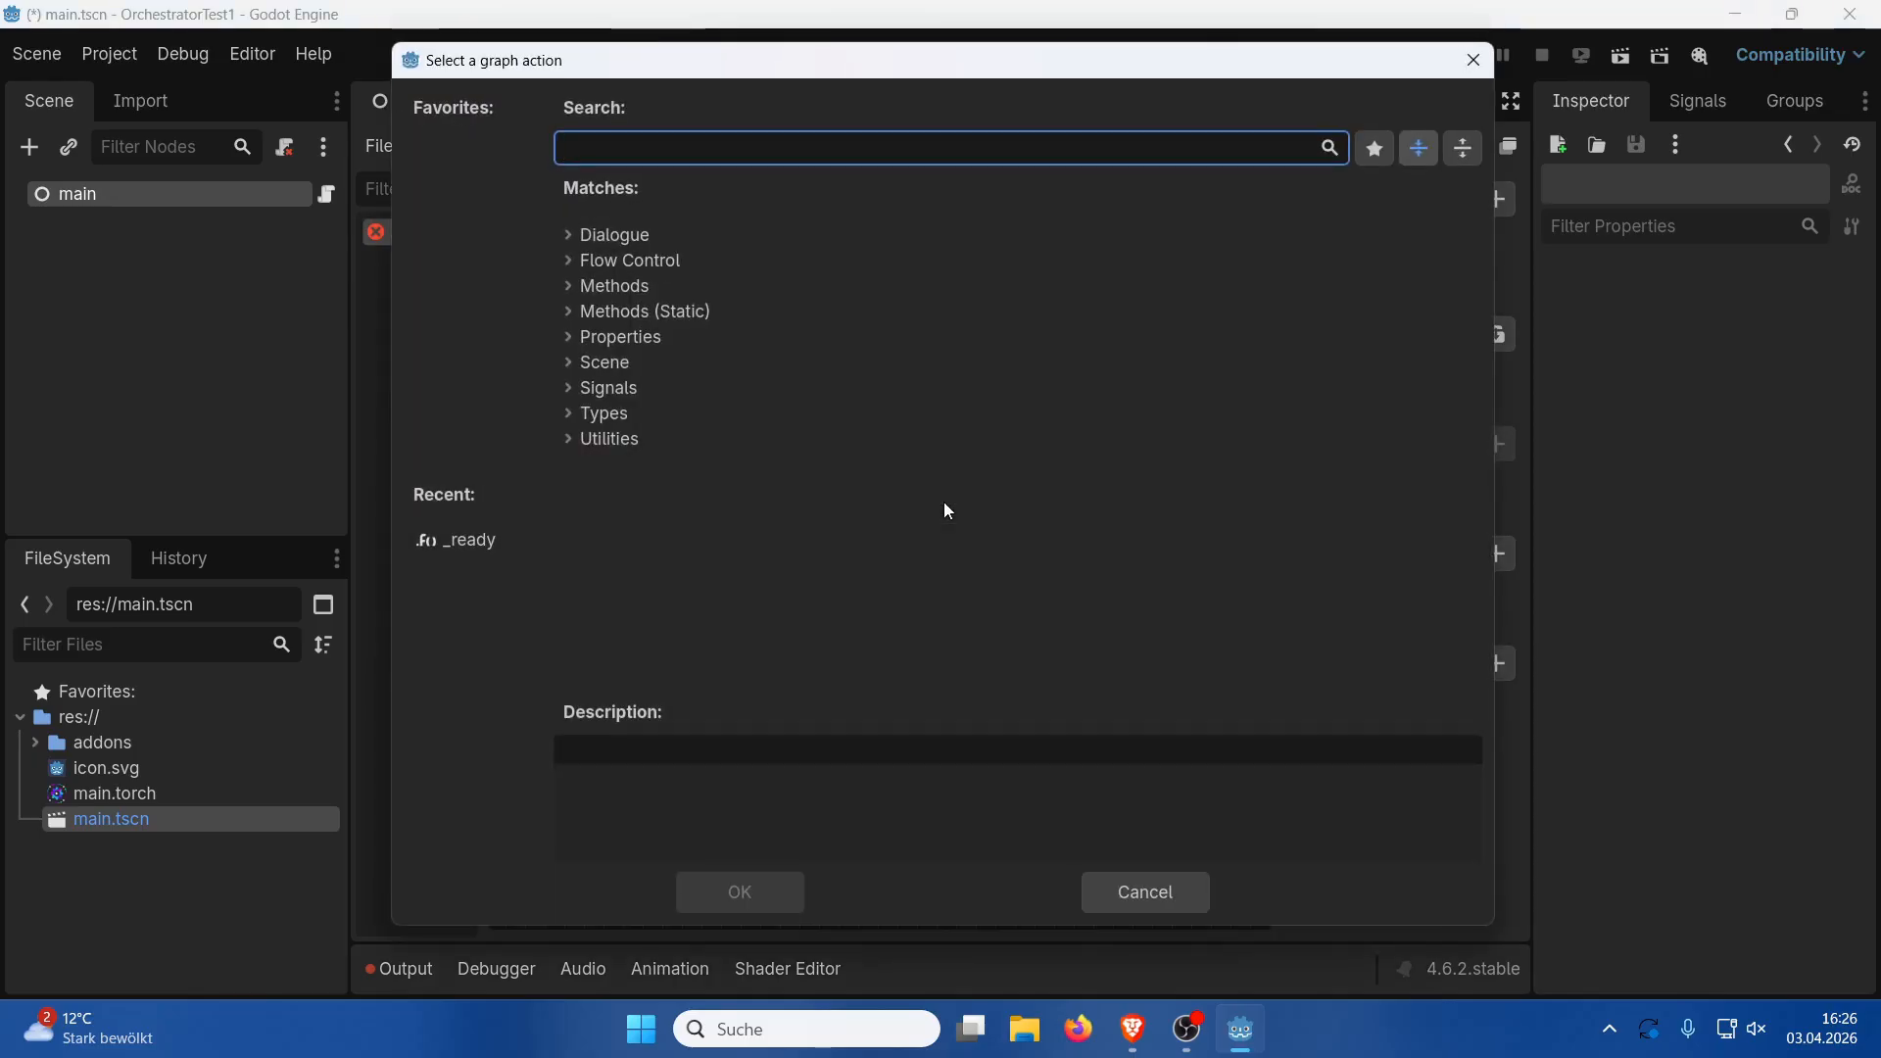
type("pr")
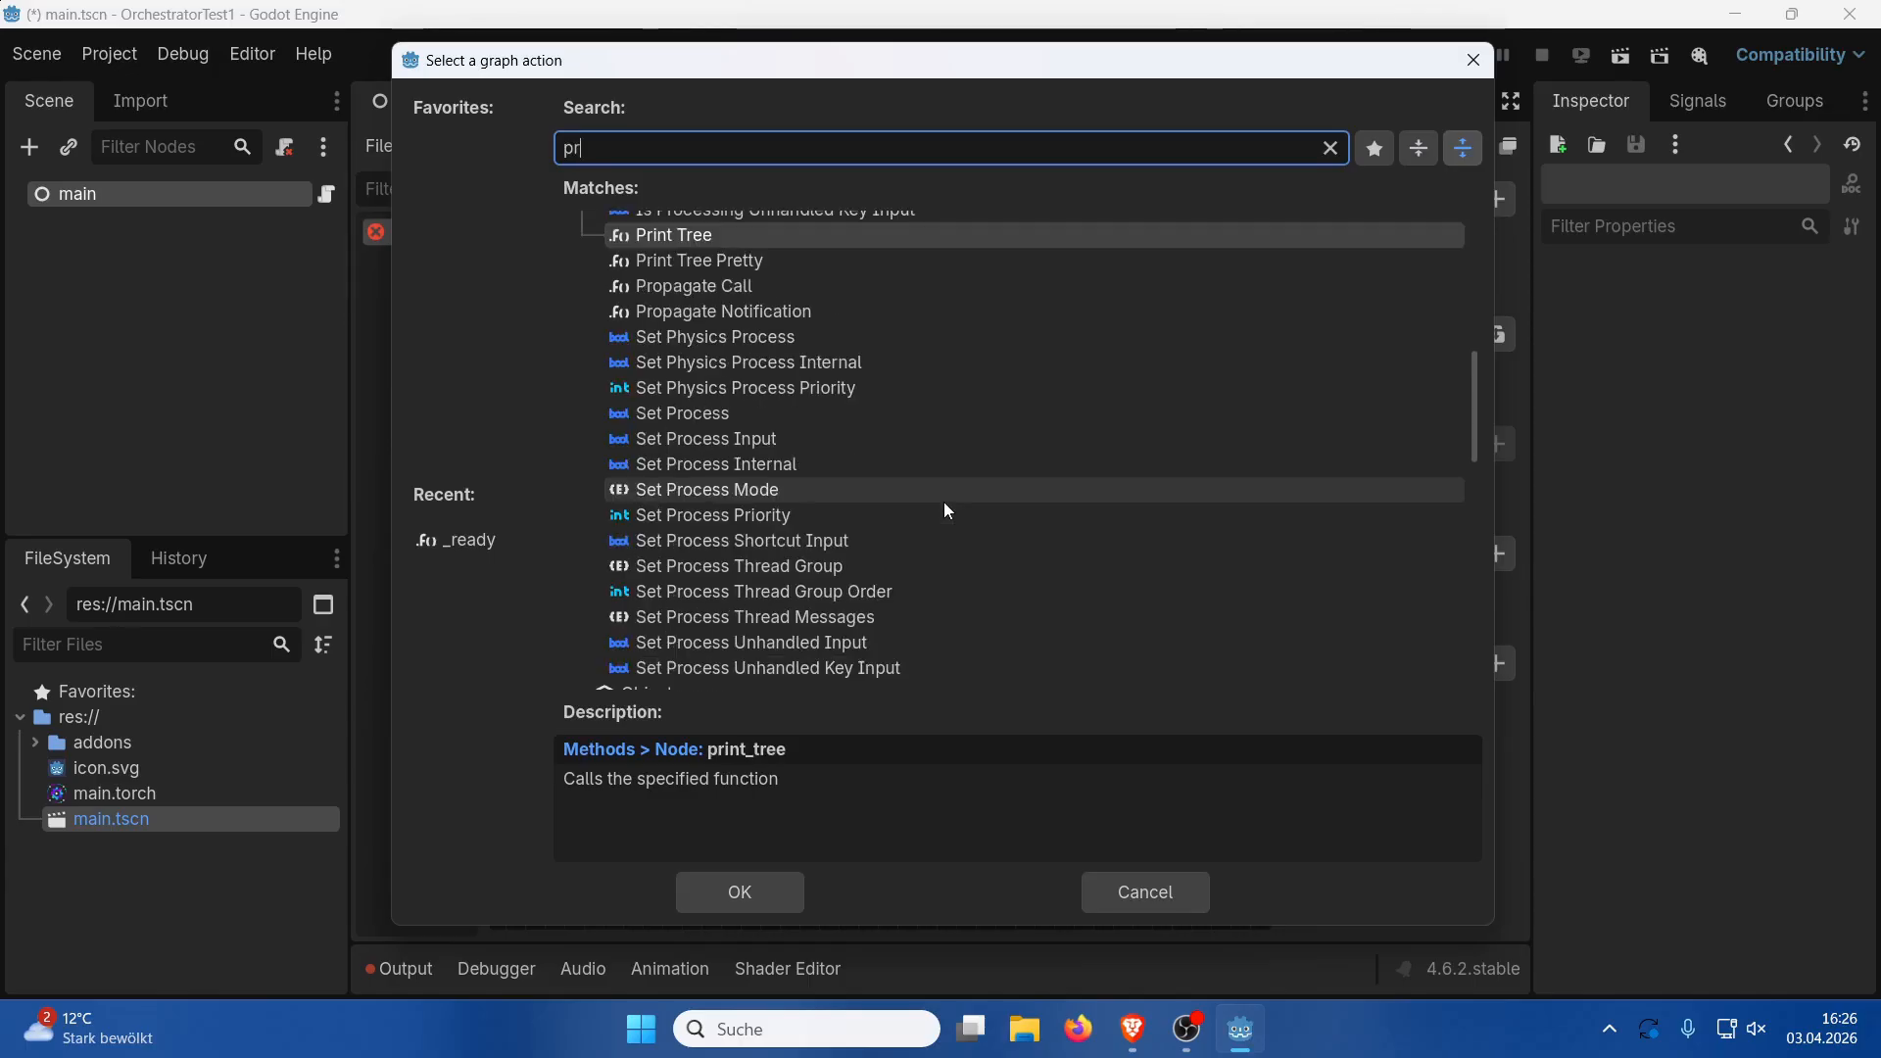
type("int")
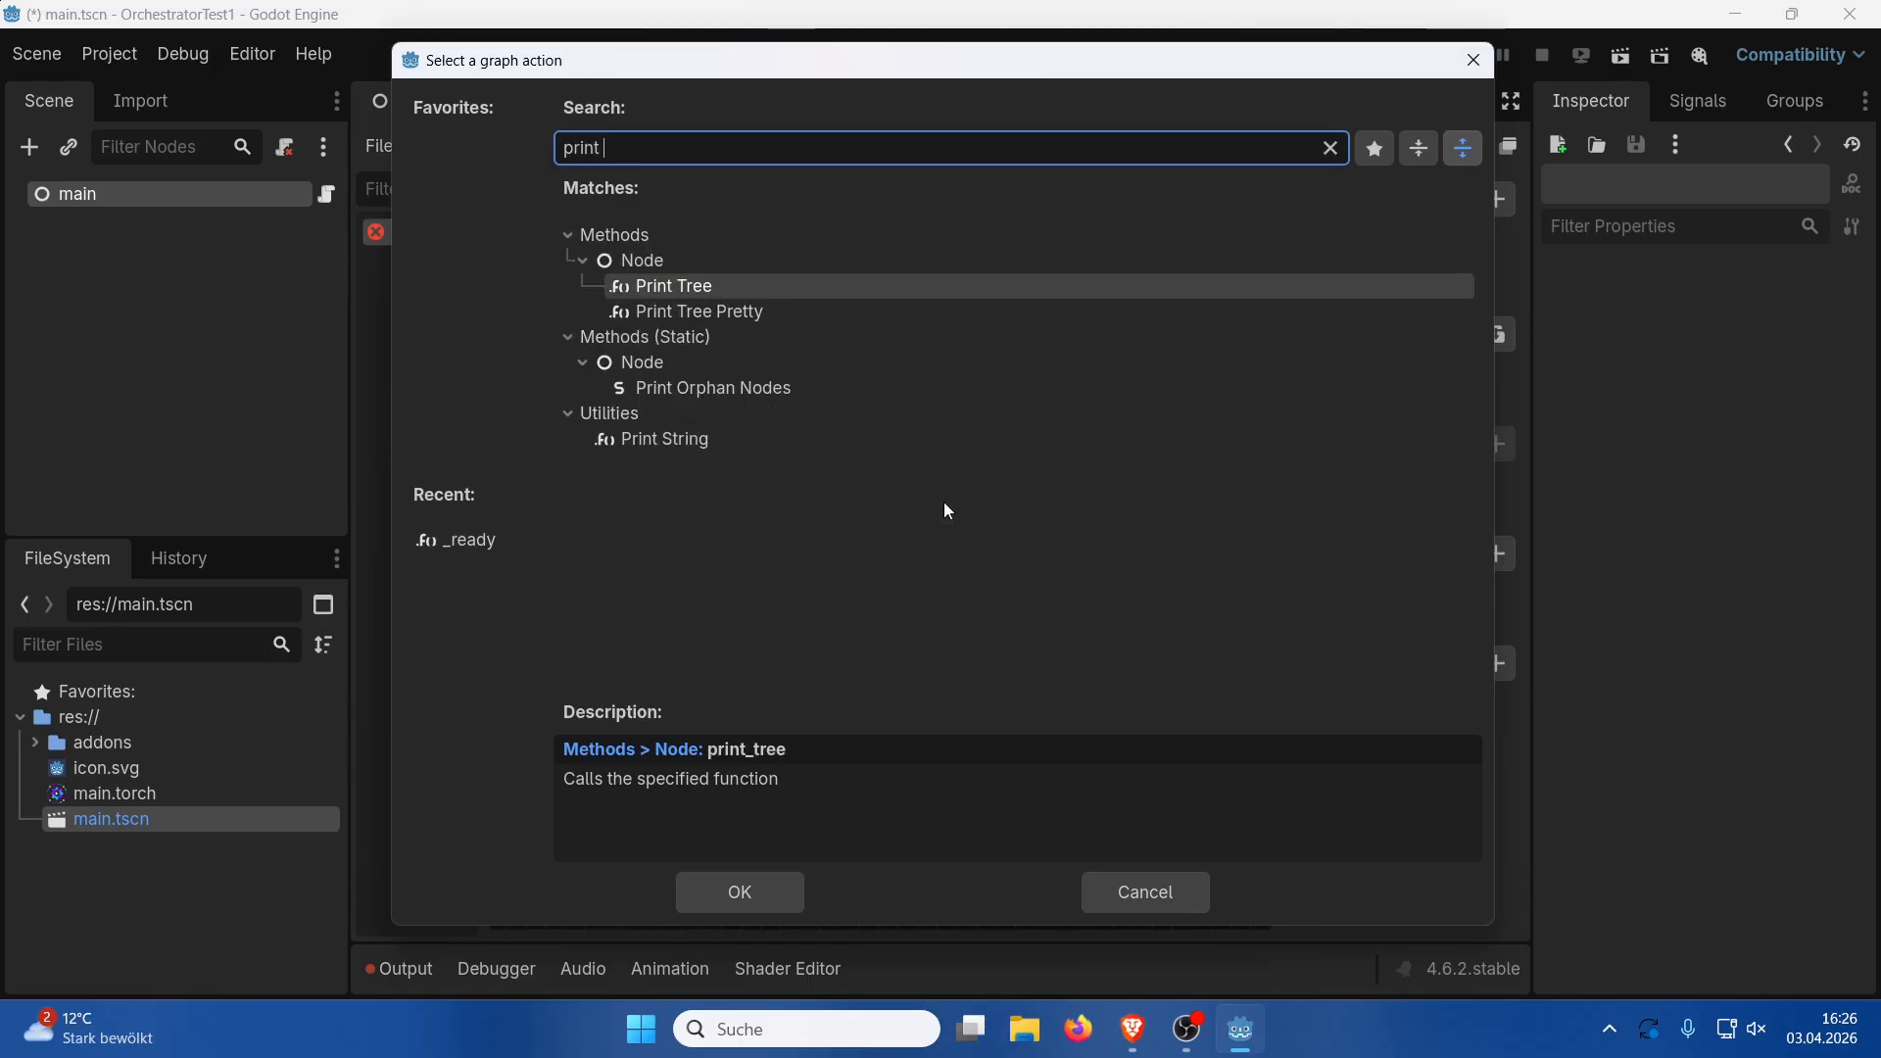
left_click(681, 439)
left_click(740, 891)
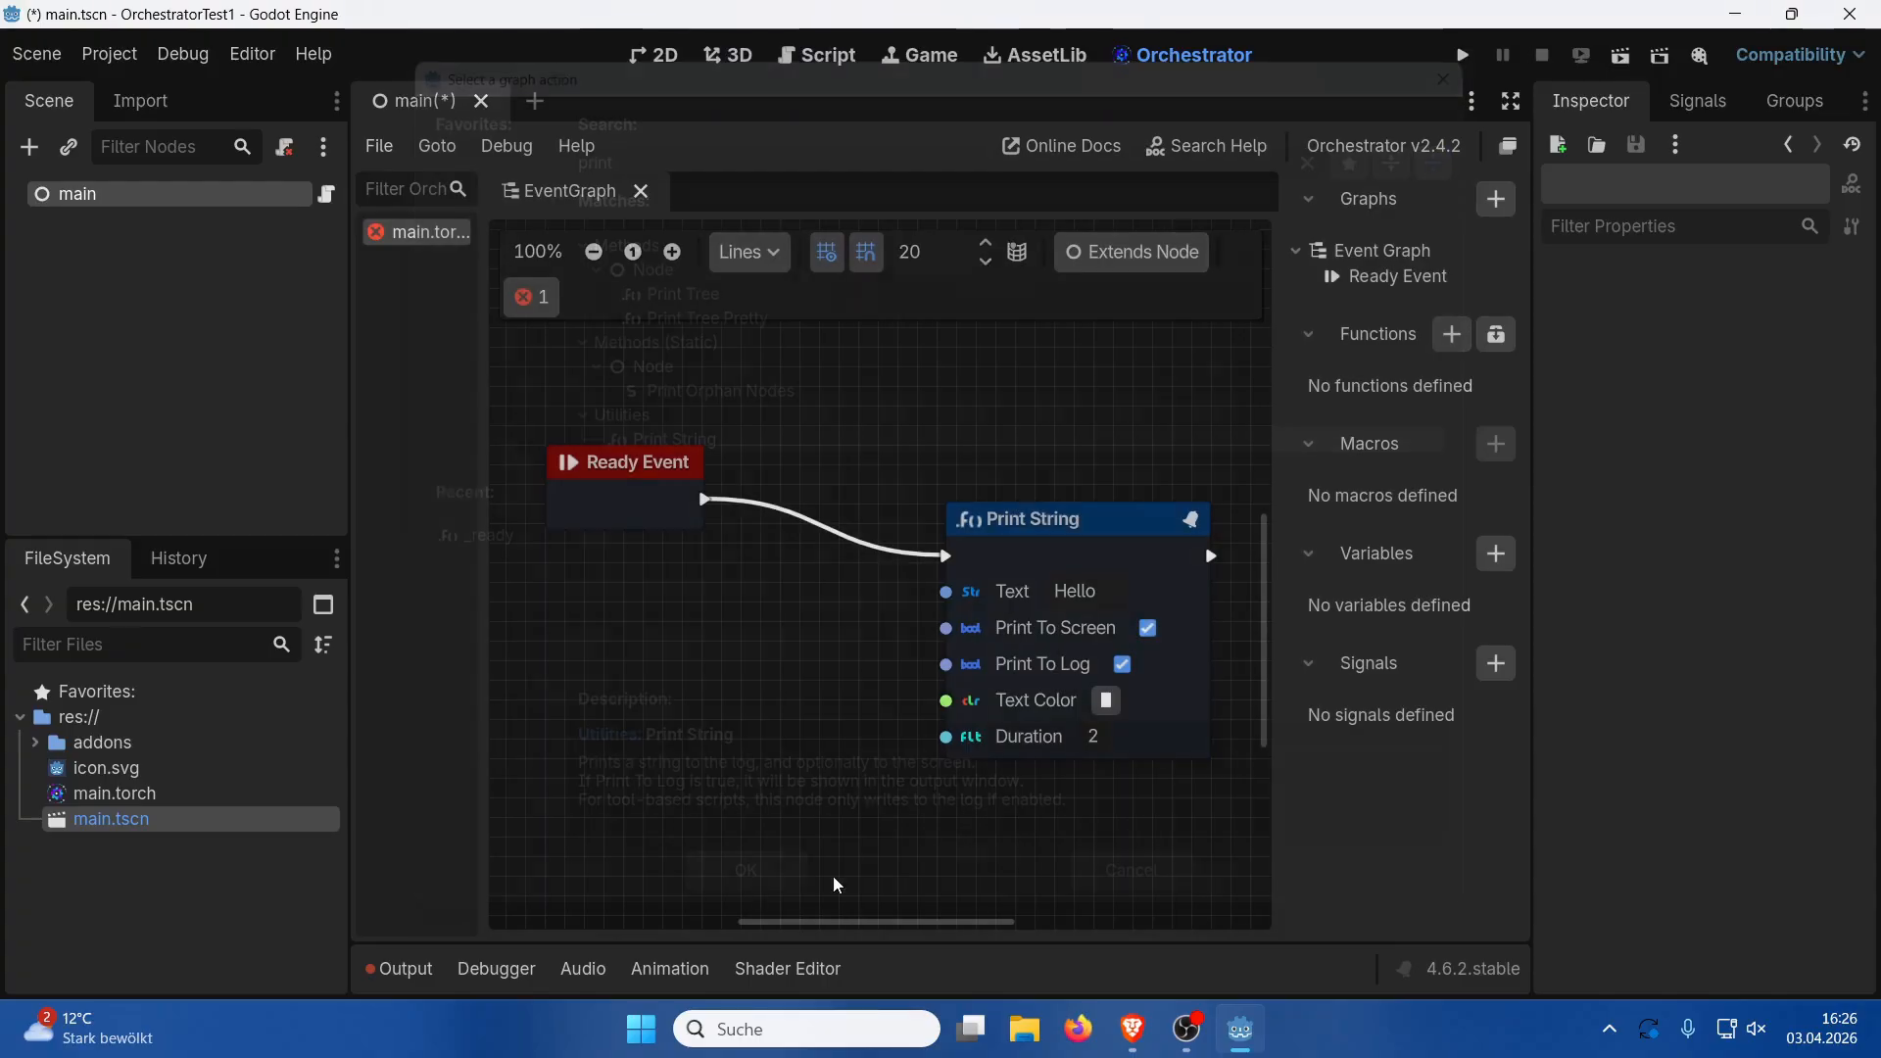
left_click_drag(1067, 517, 921, 457)
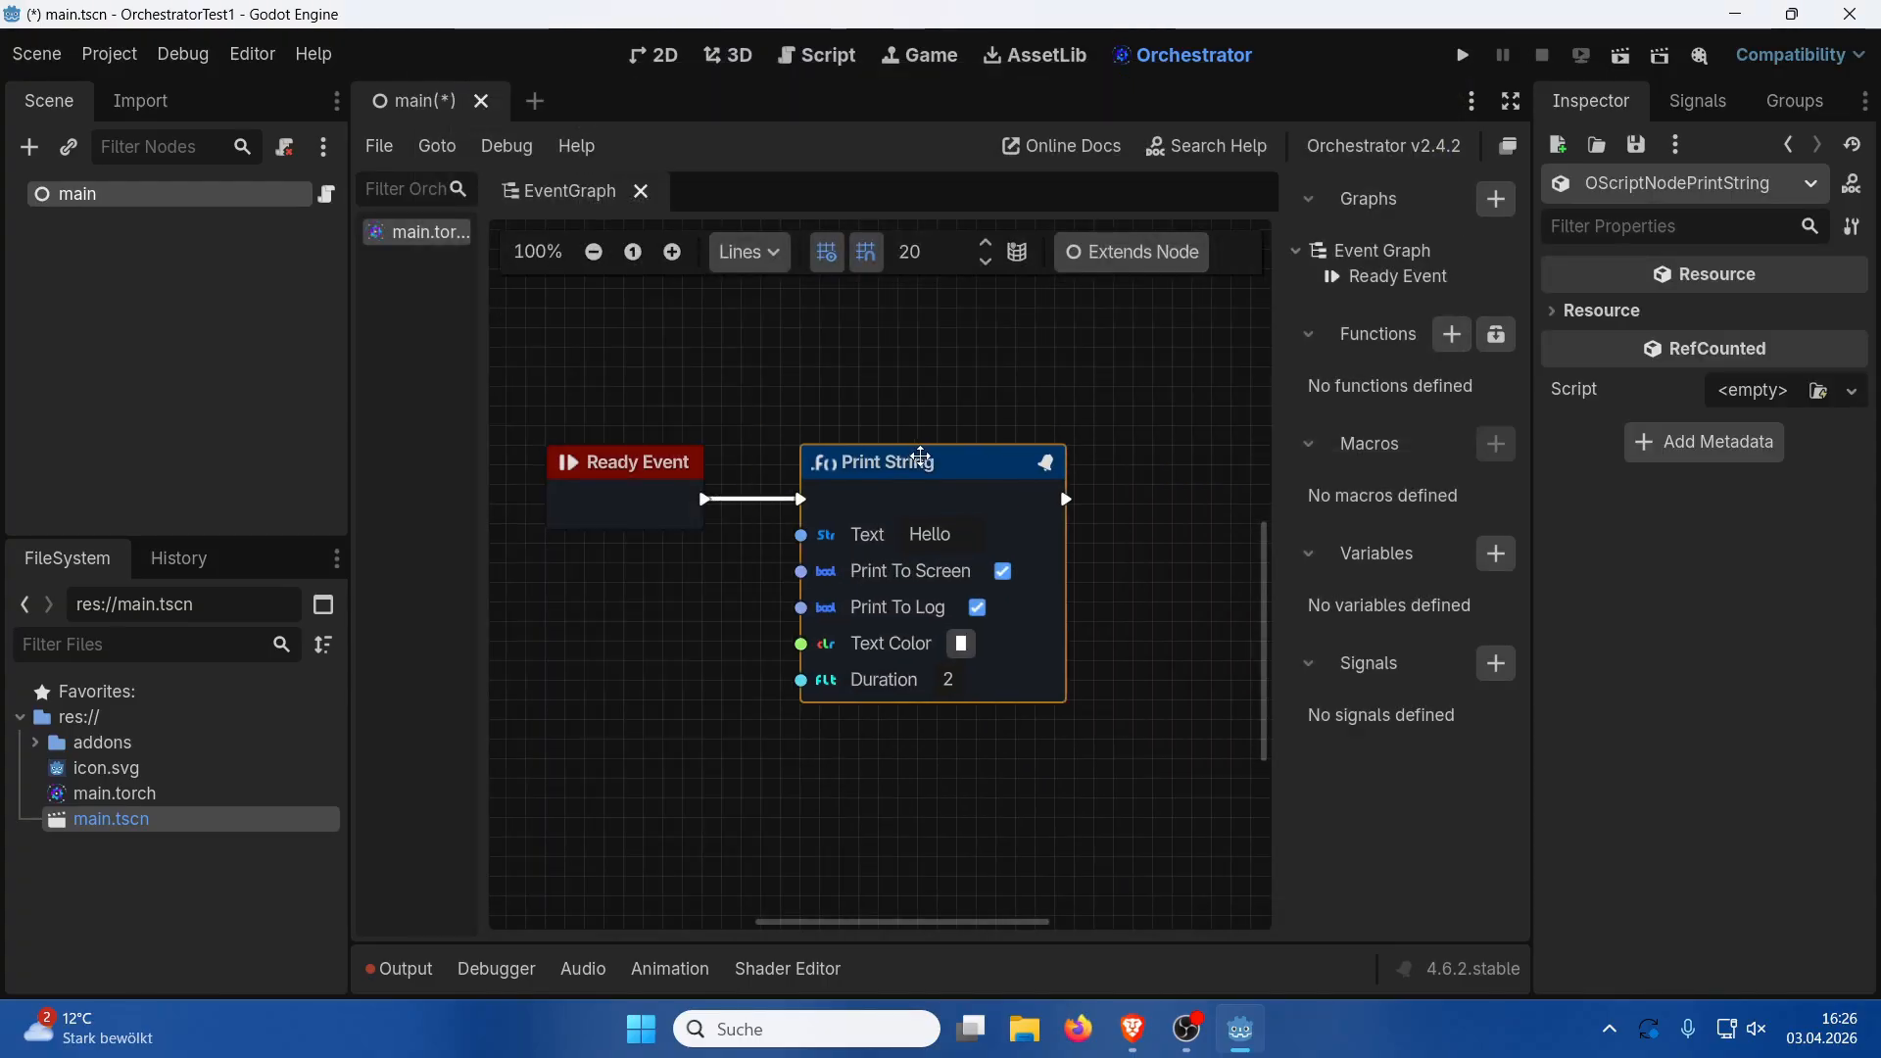
Set the Print String node's text to Hello Godot
left_click(975, 537)
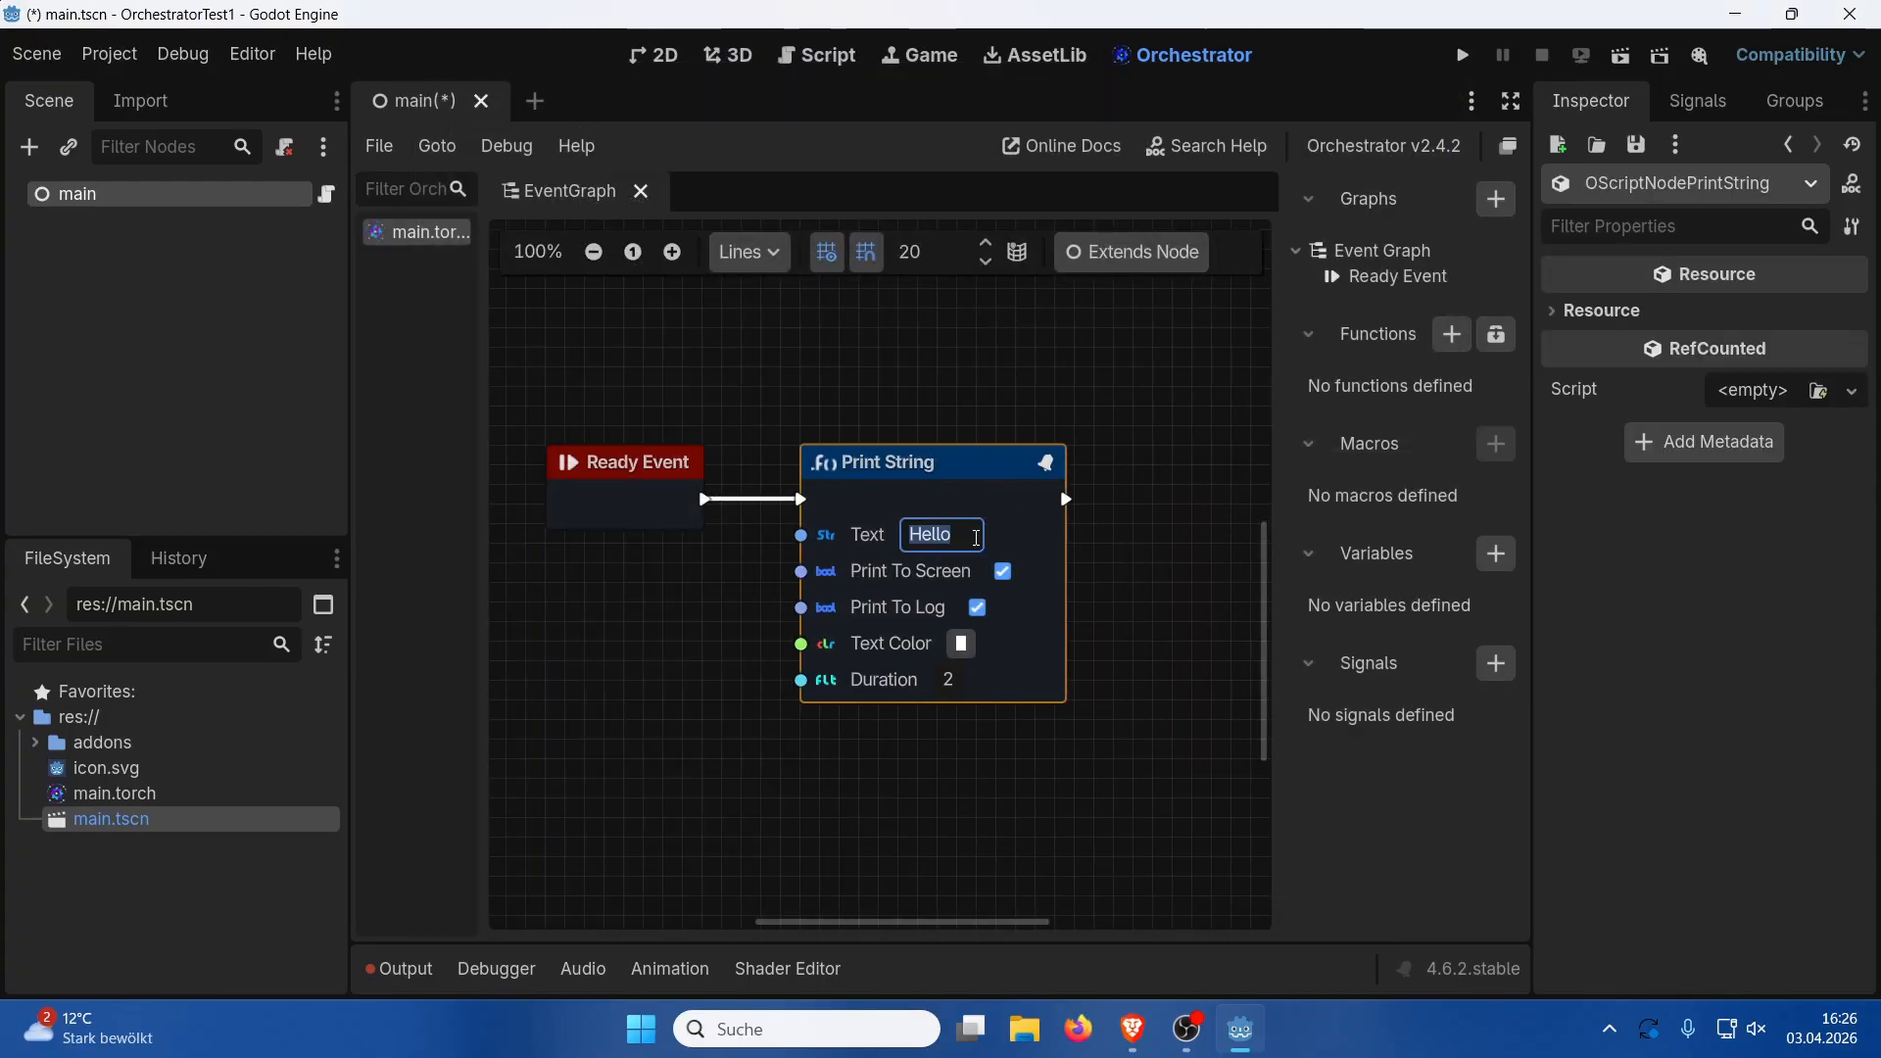
key("BackSpace")
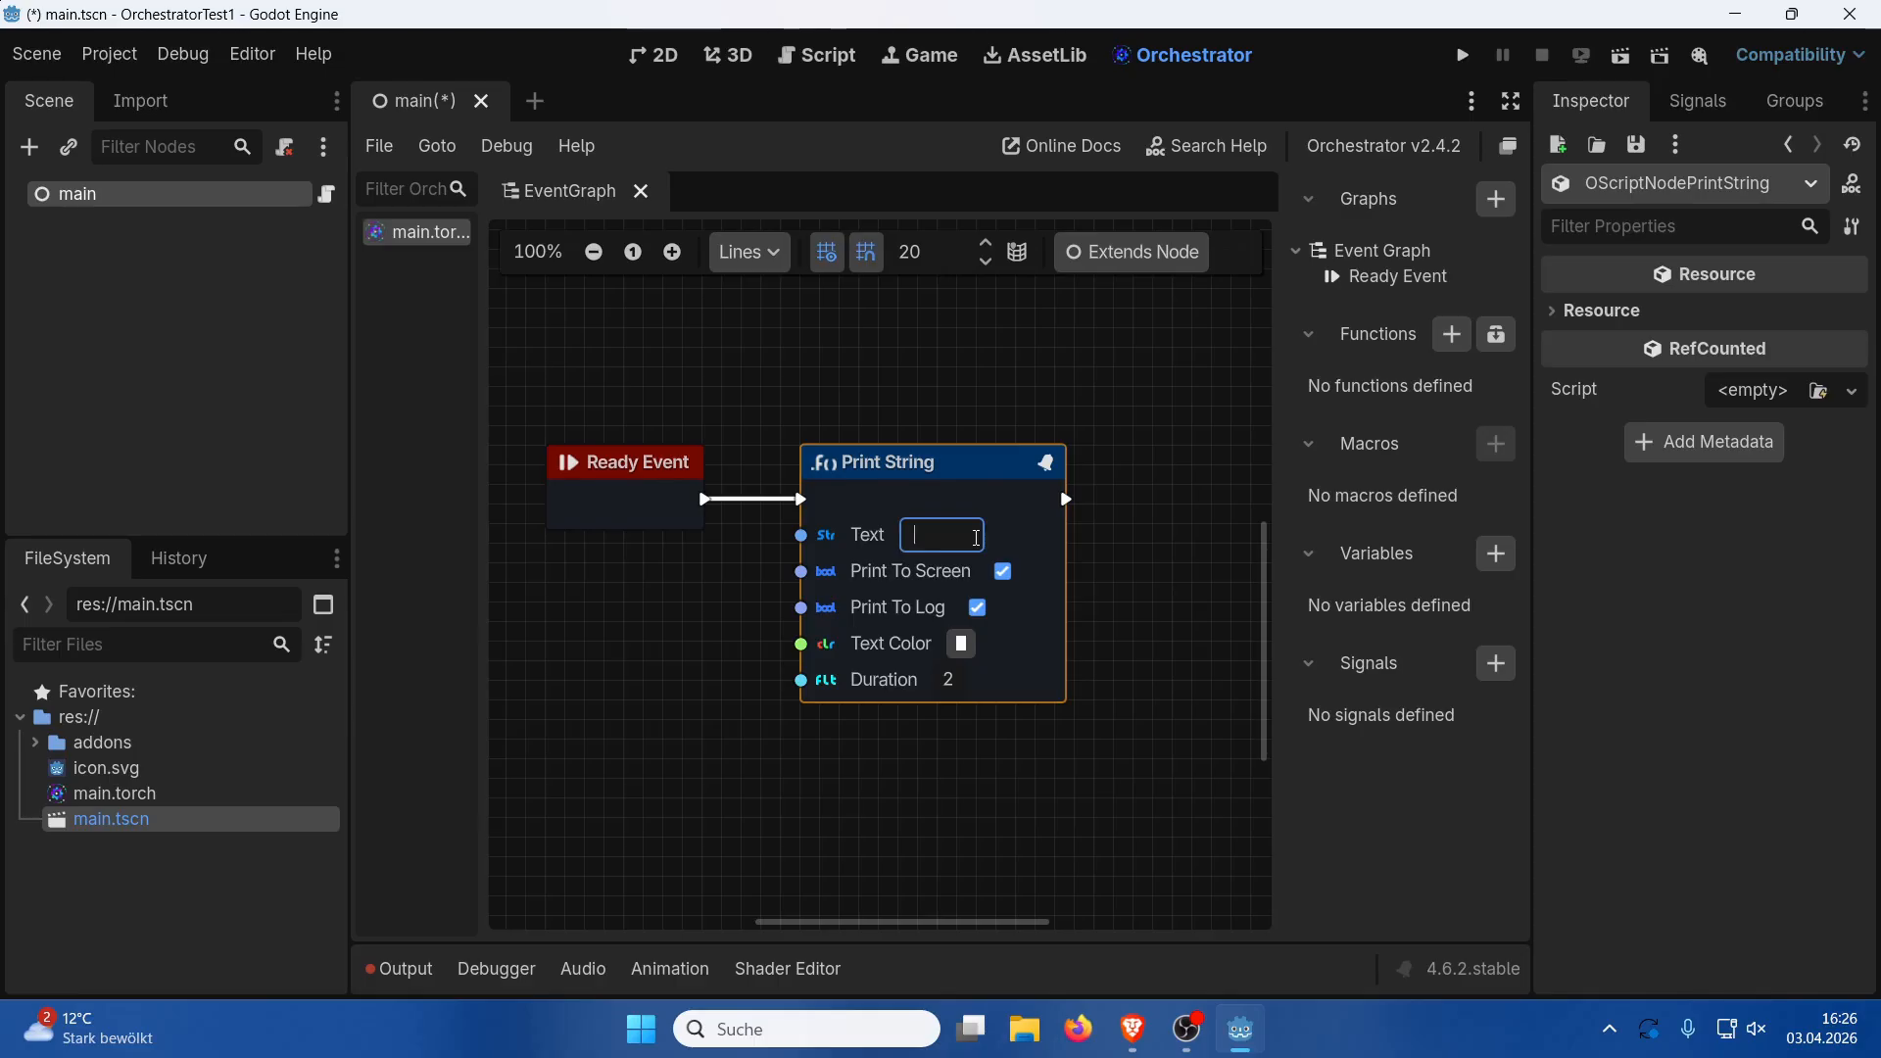
type("G")
key("BackSpace")
type("Hello Godot")
Set the Print String node's text color to bright magenta and its duration to 10
left_click(961, 645)
left_click(1107, 286)
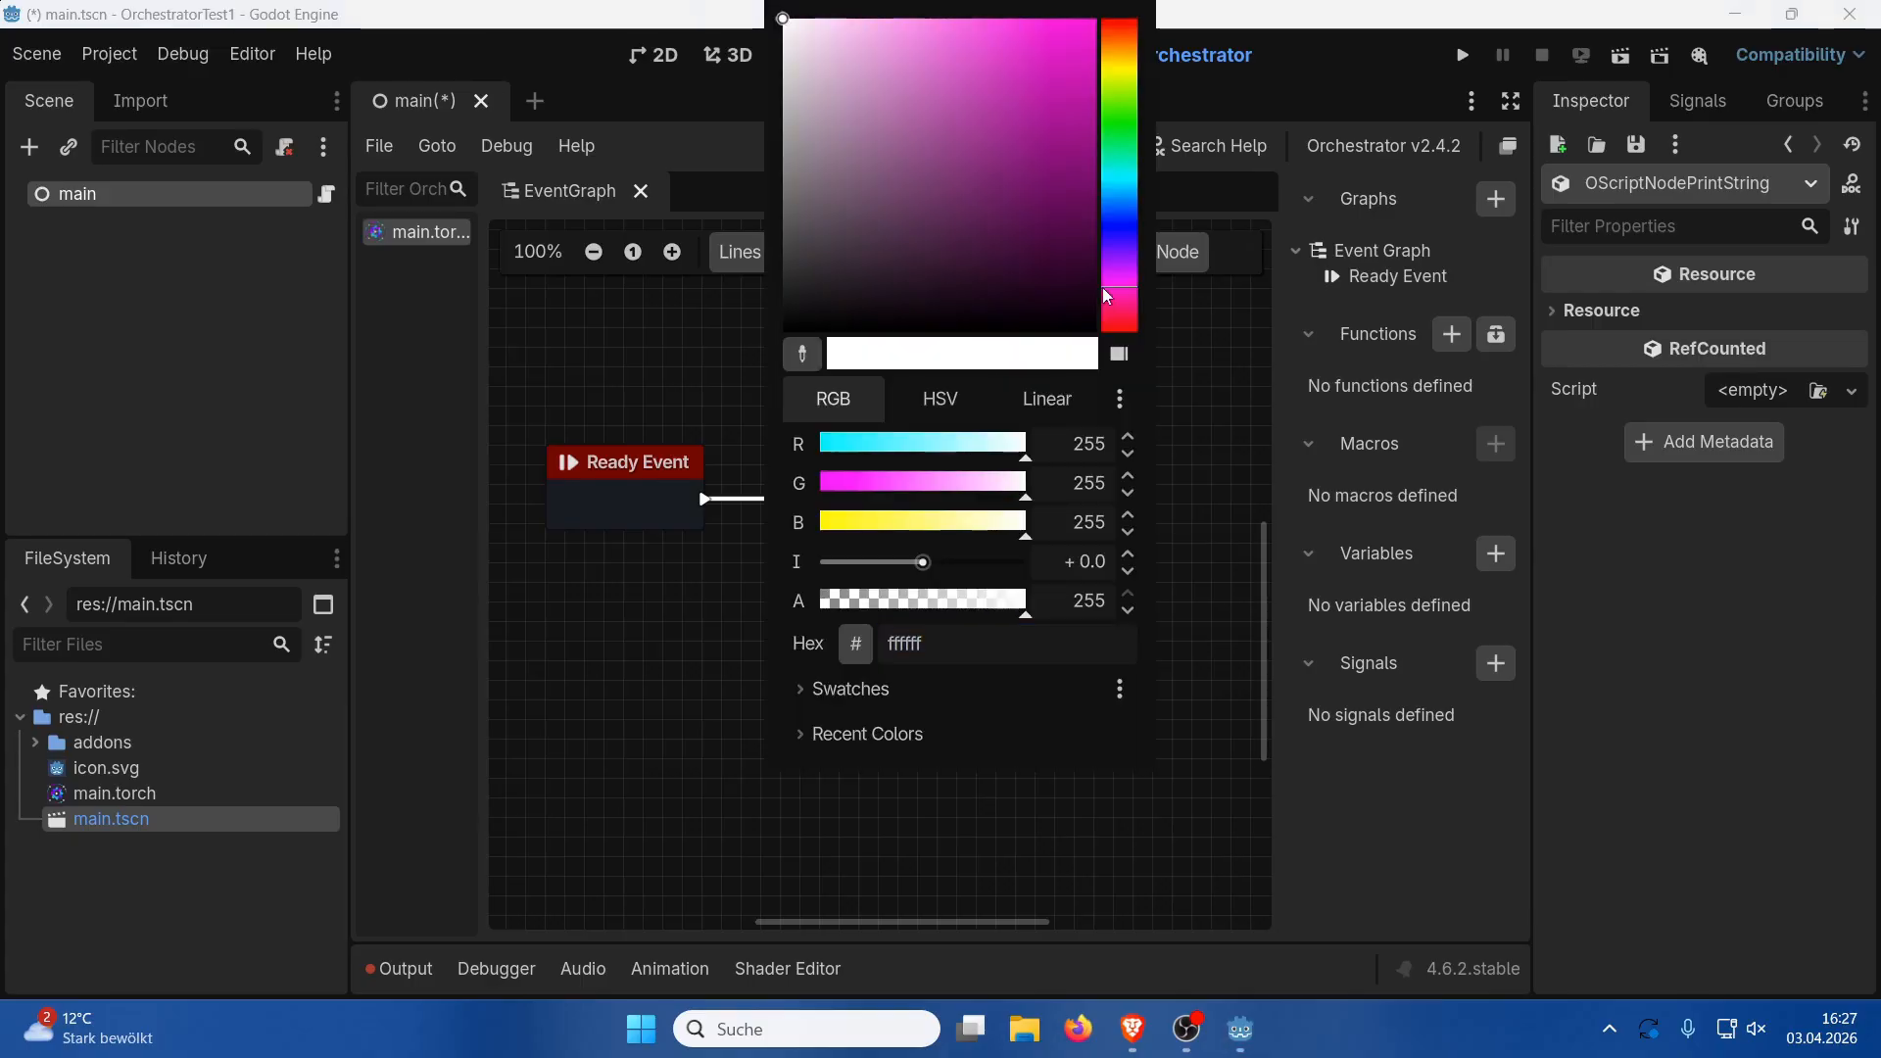
left_click_drag(1066, 132, 1072, 18)
left_click(1206, 593)
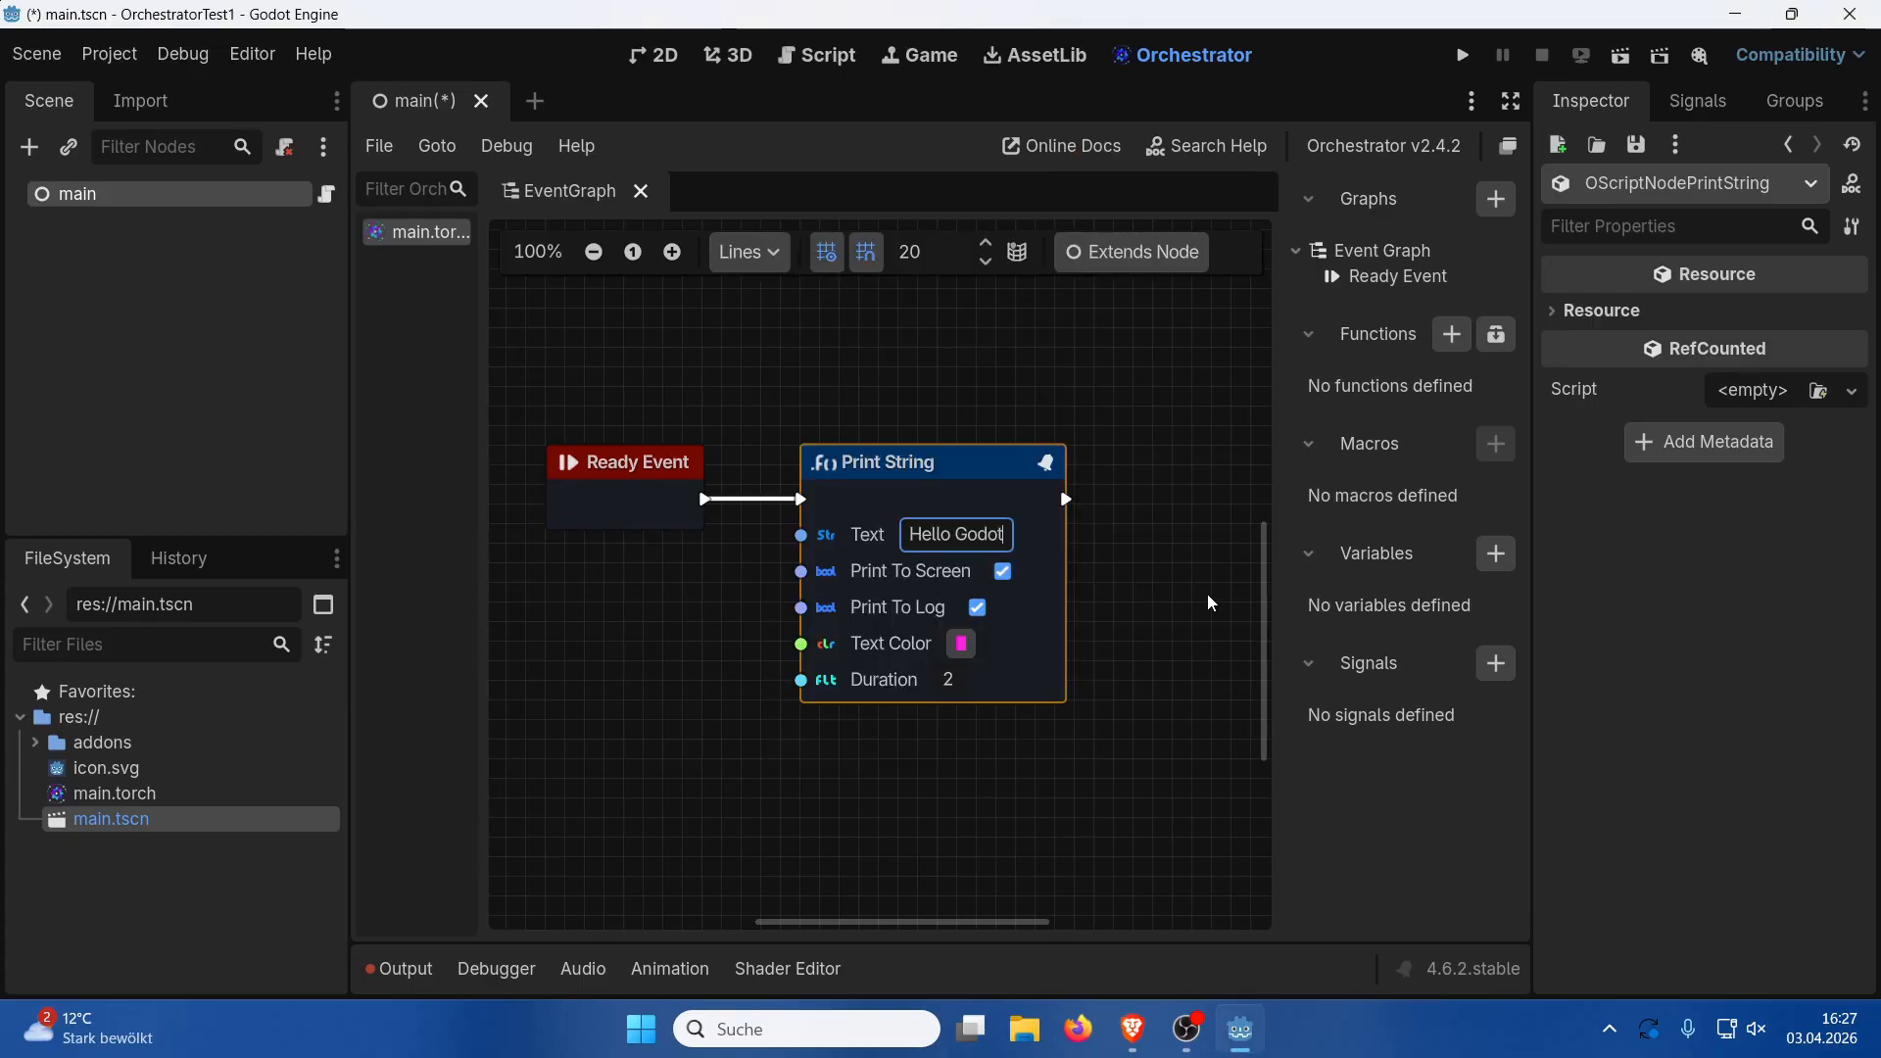
left_click(955, 671)
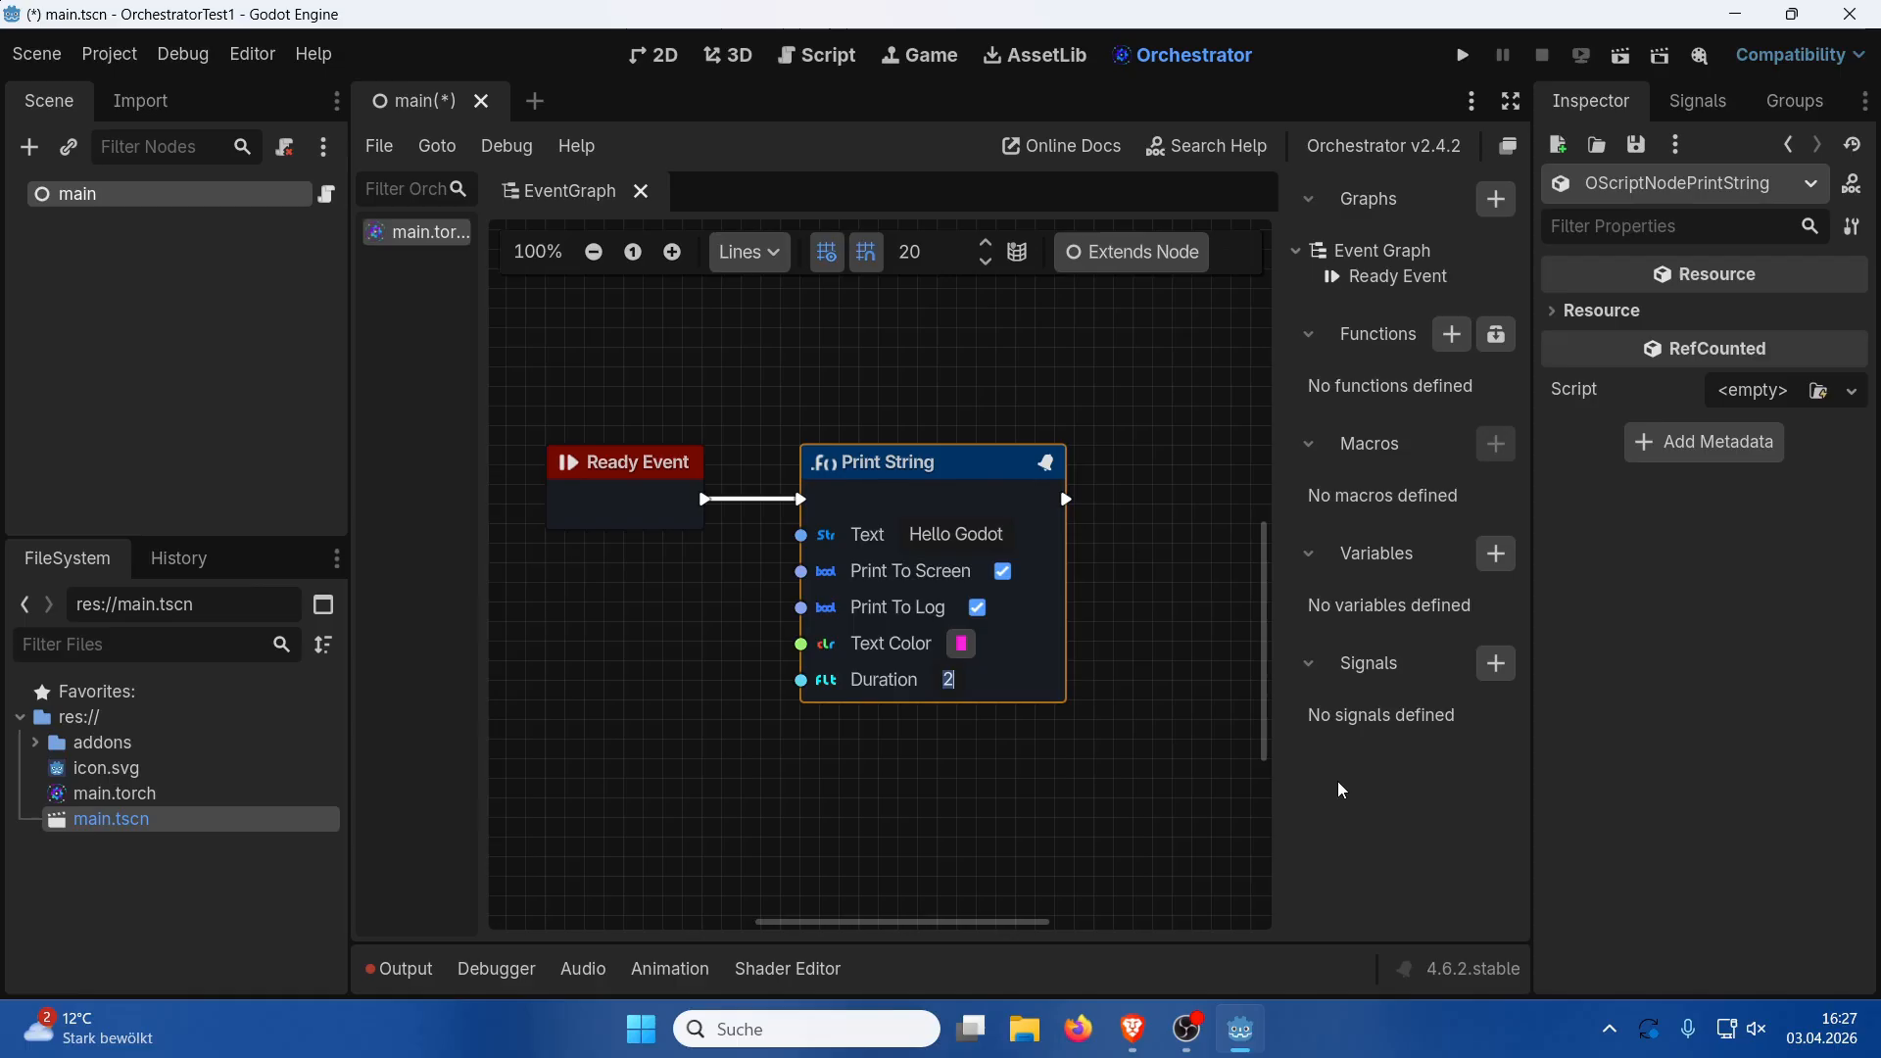
type("10")
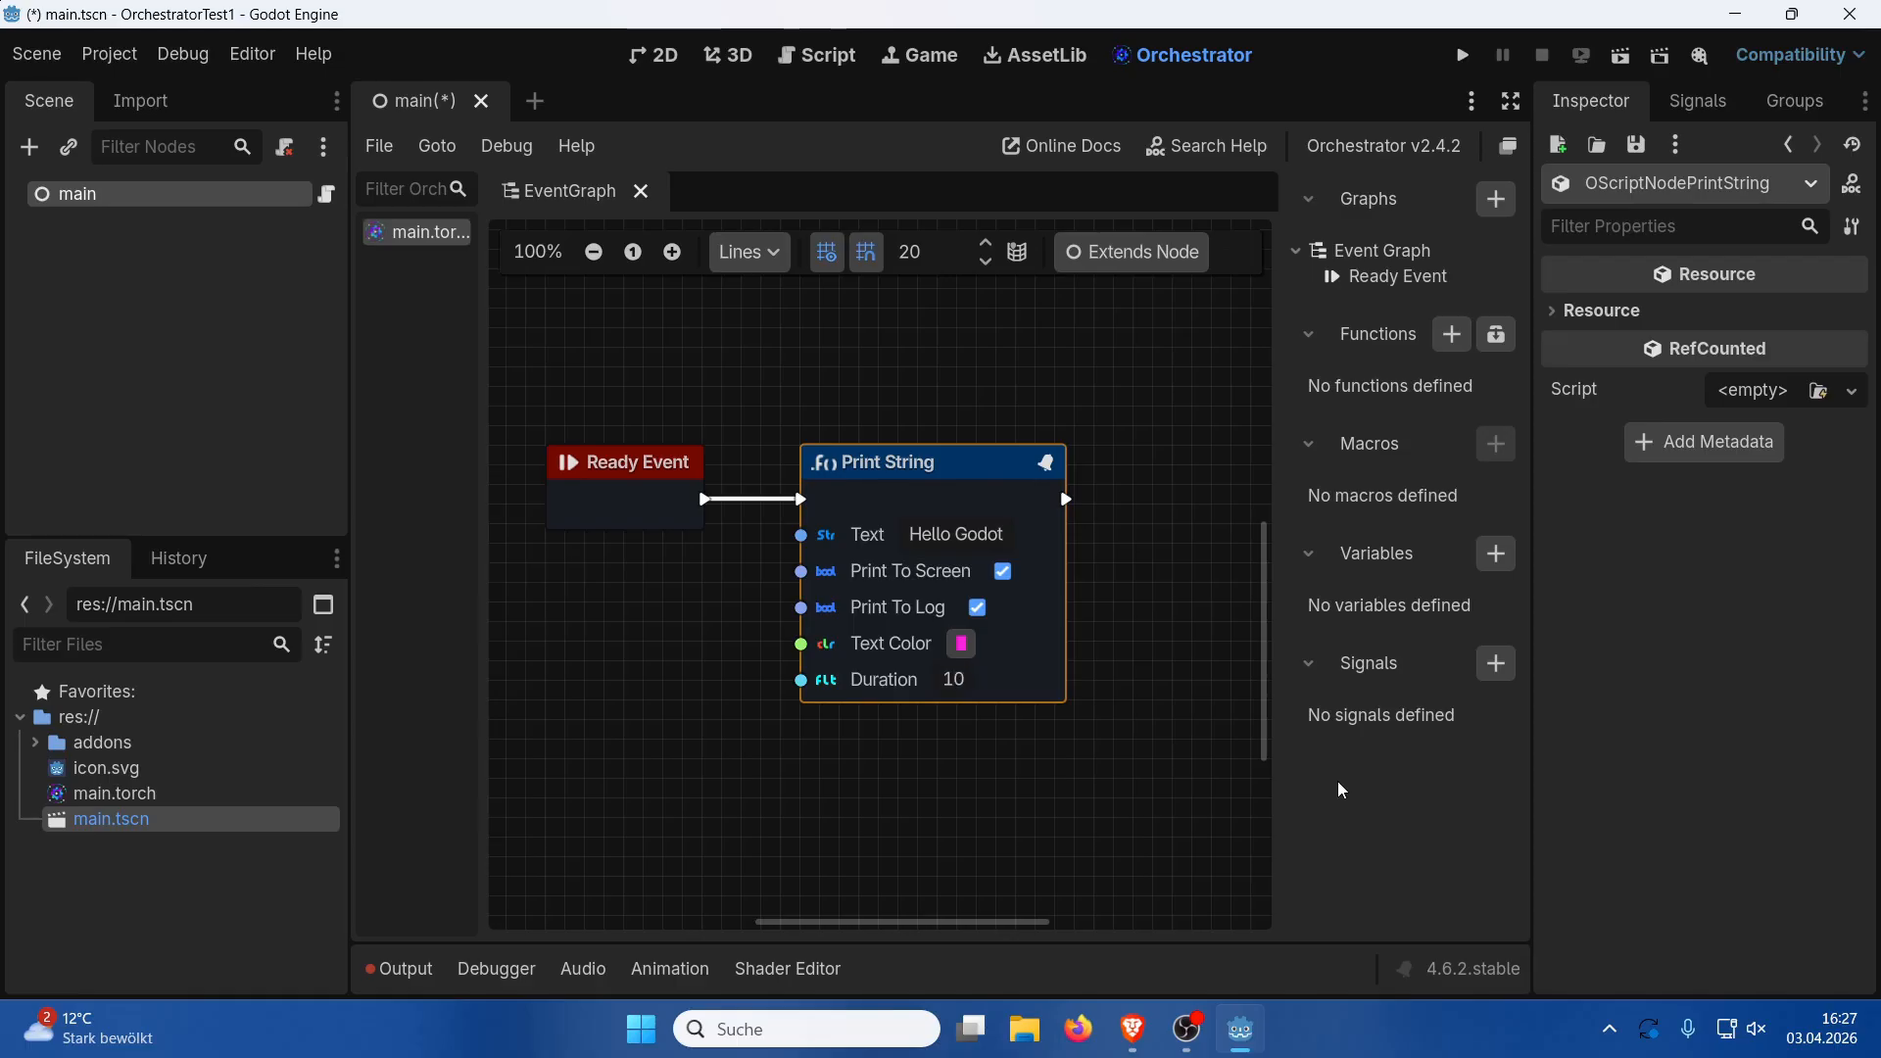
left_click(1133, 568)
Save the scene and run the project to test the printed message
left_click(35, 51)
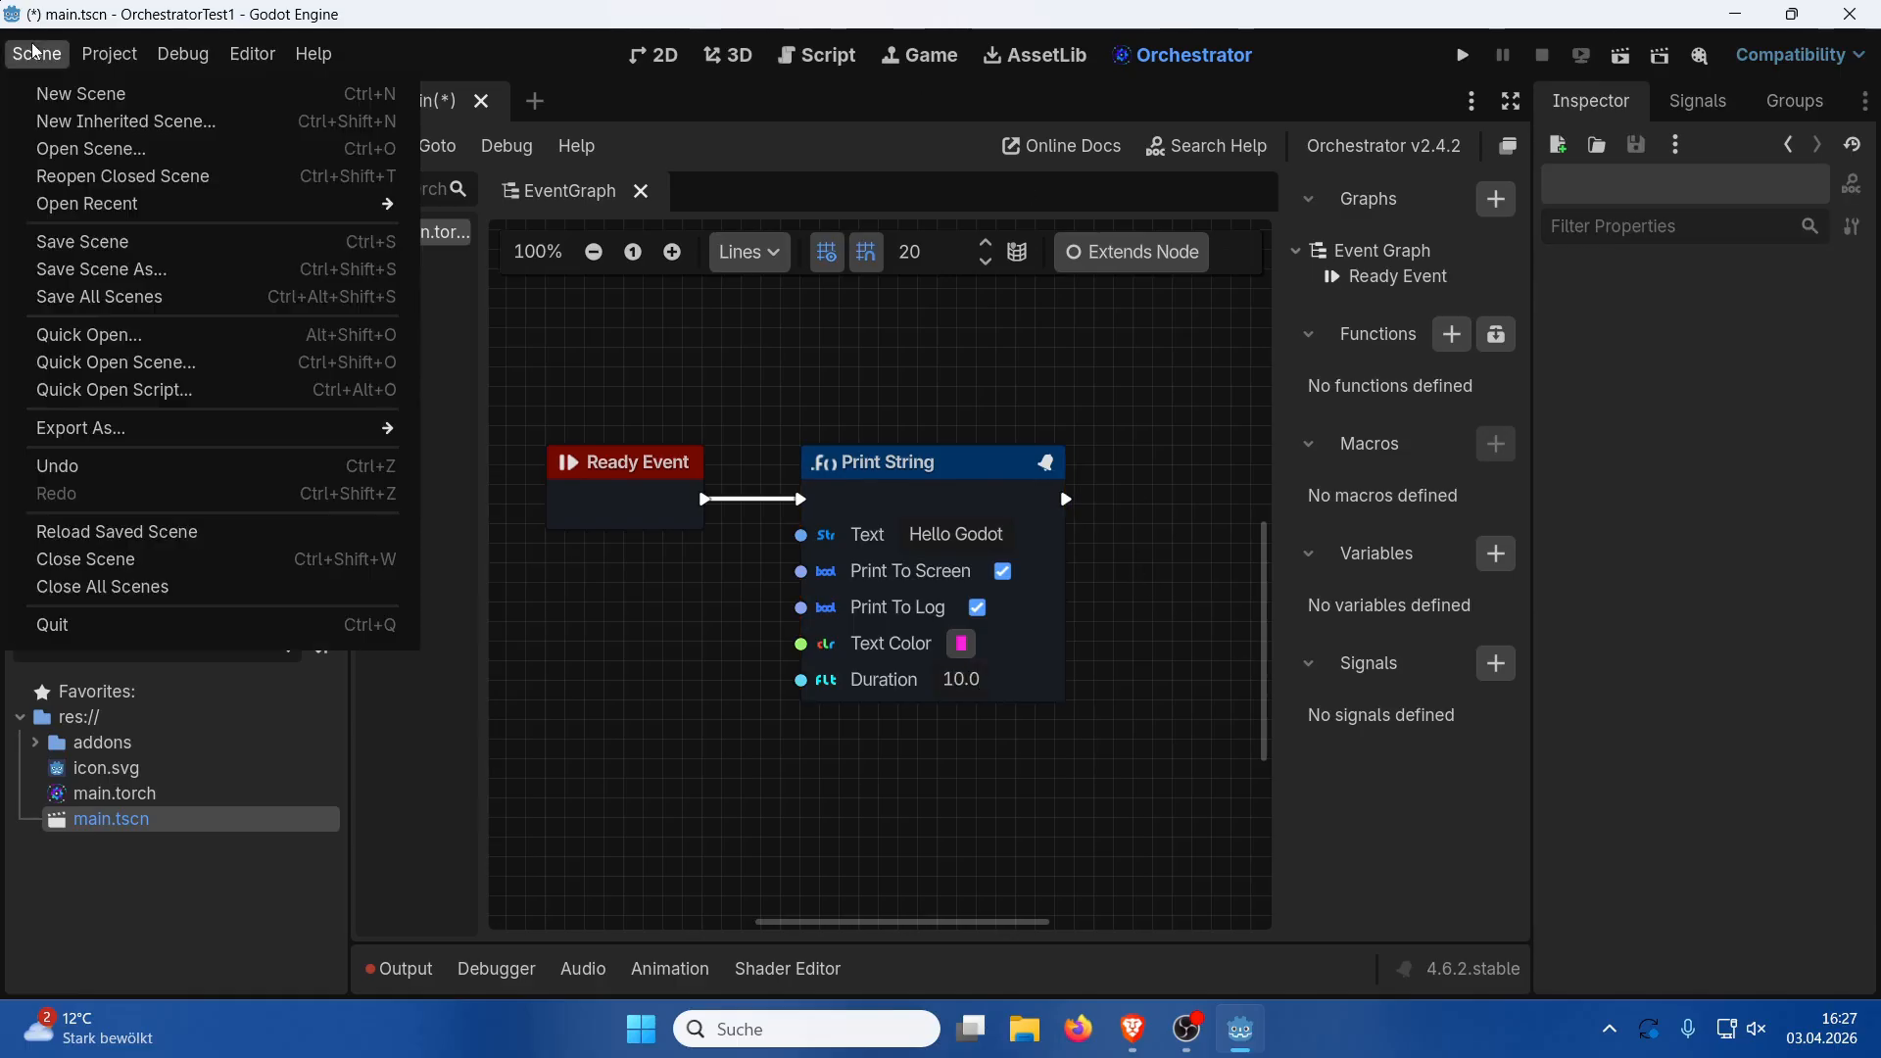
left_click(54, 237)
left_click(1462, 56)
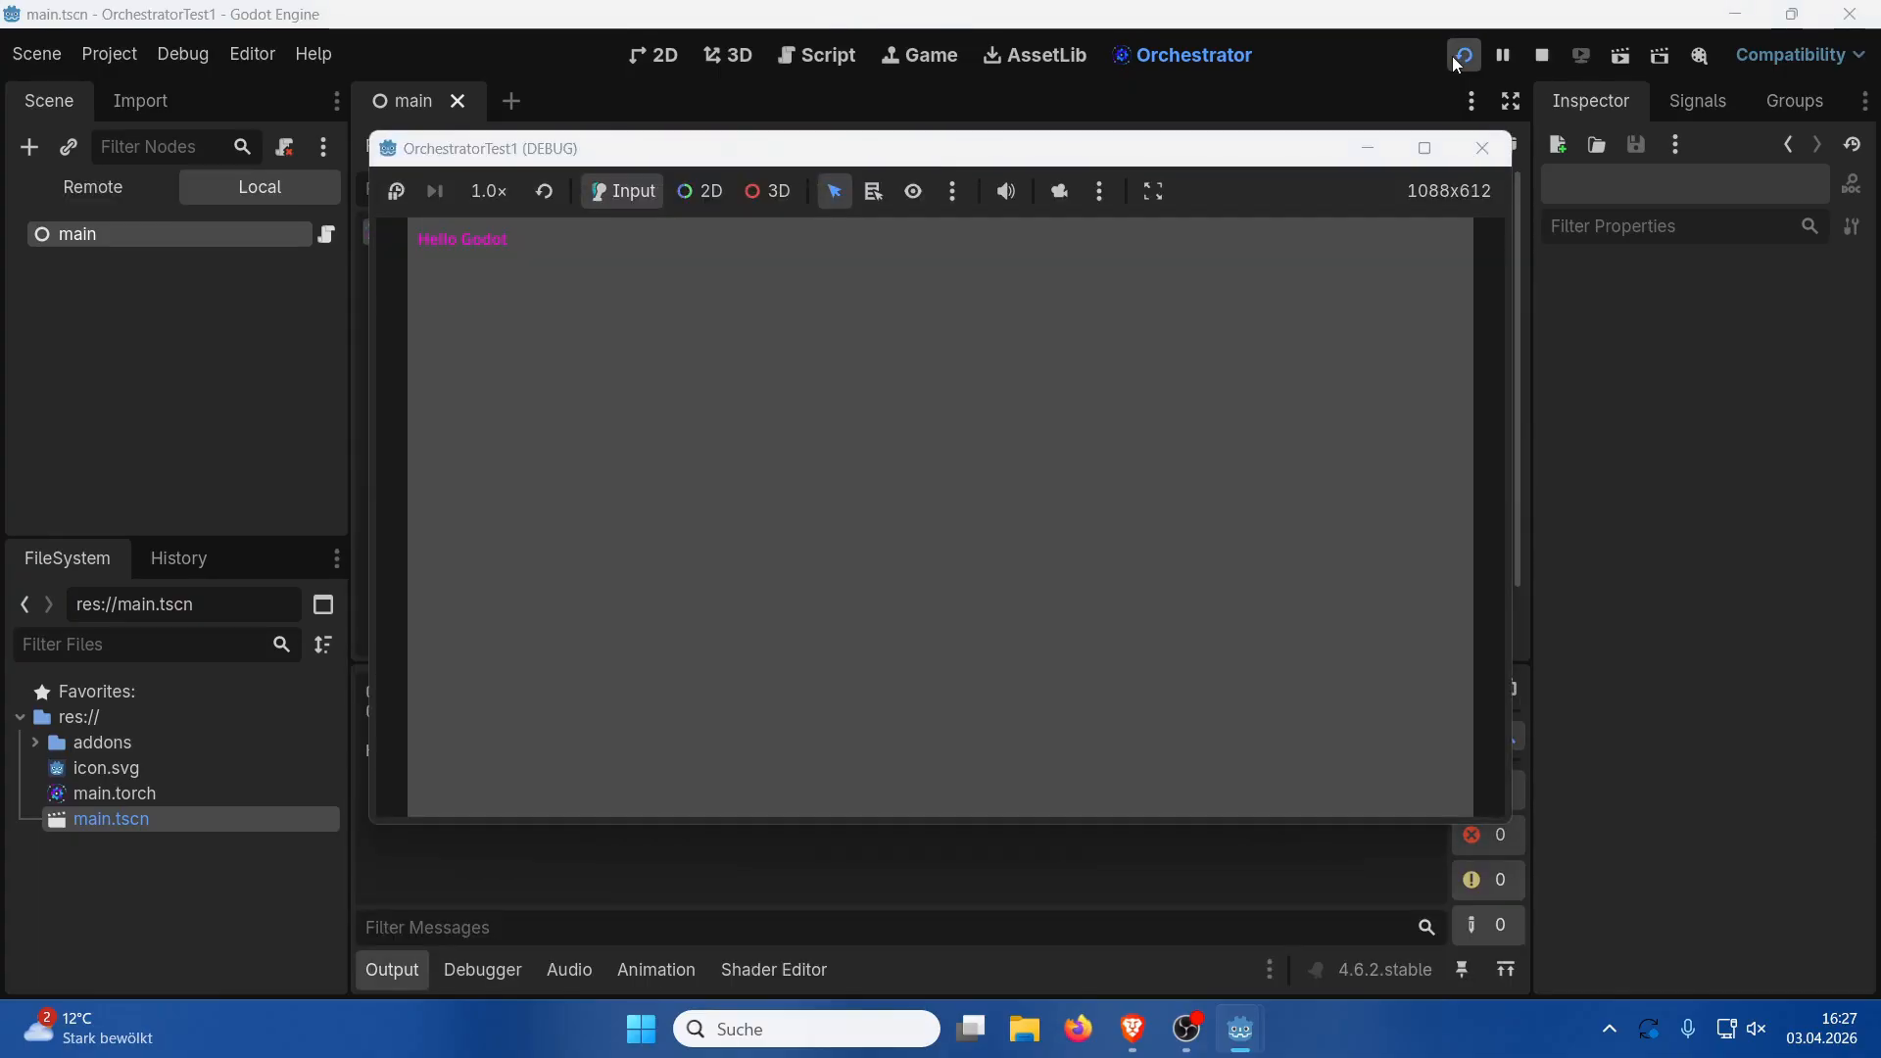